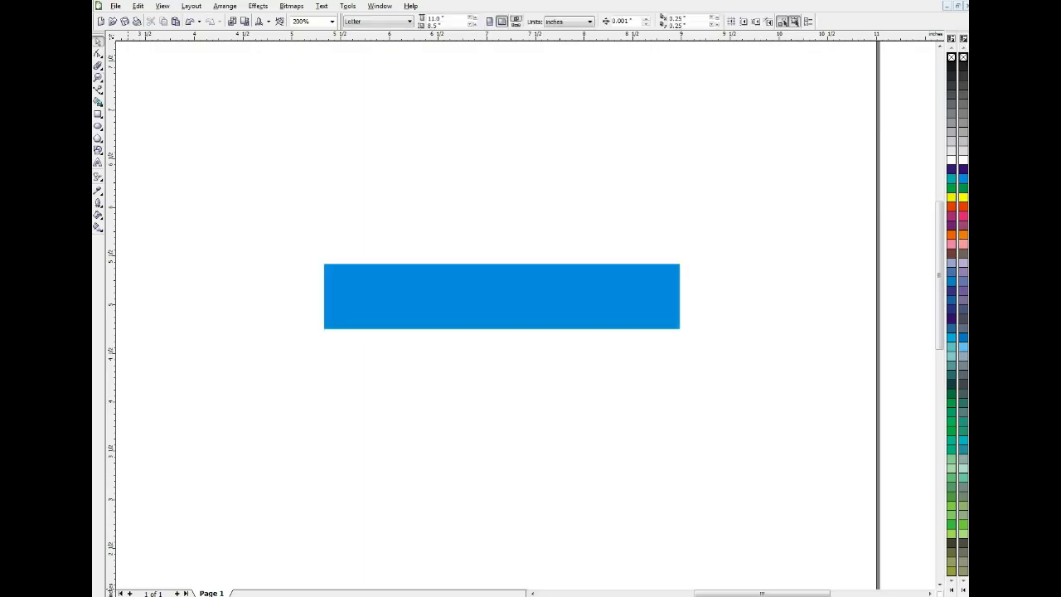
pyautogui.click(486, 298)
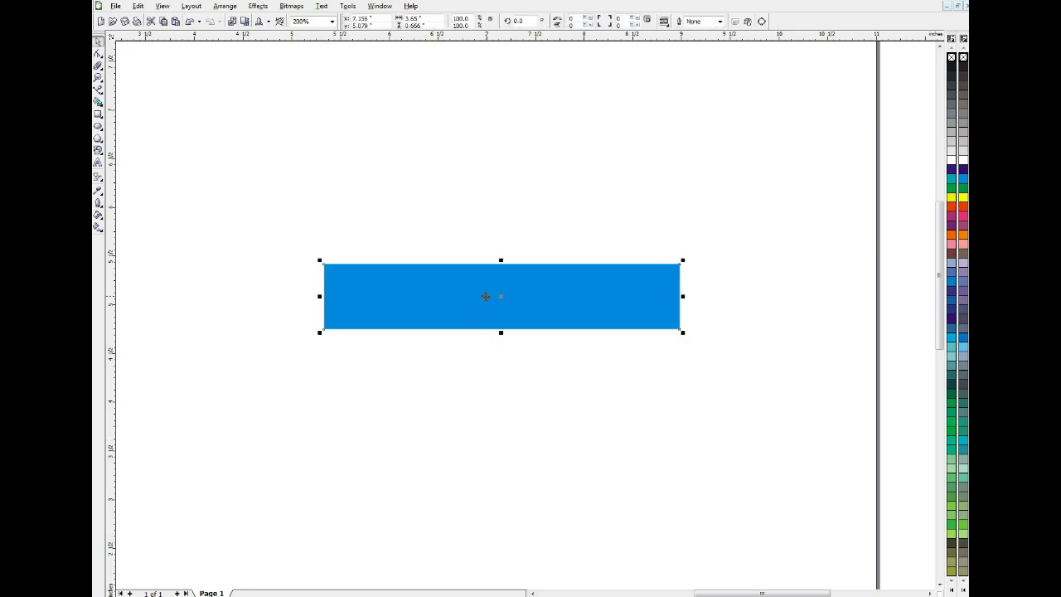
pyautogui.click(452, 346)
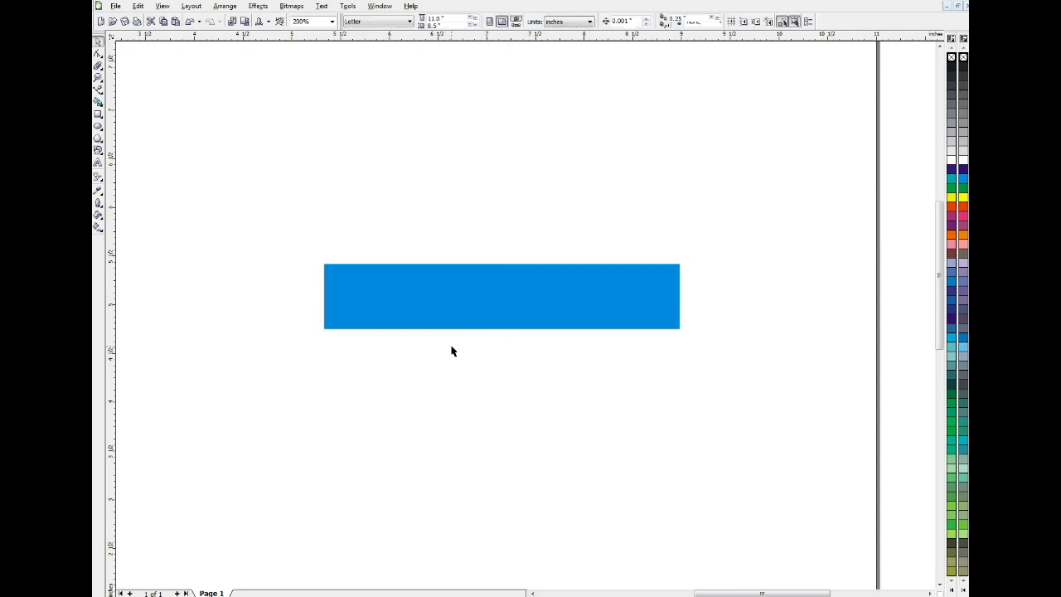
pyautogui.click(460, 315)
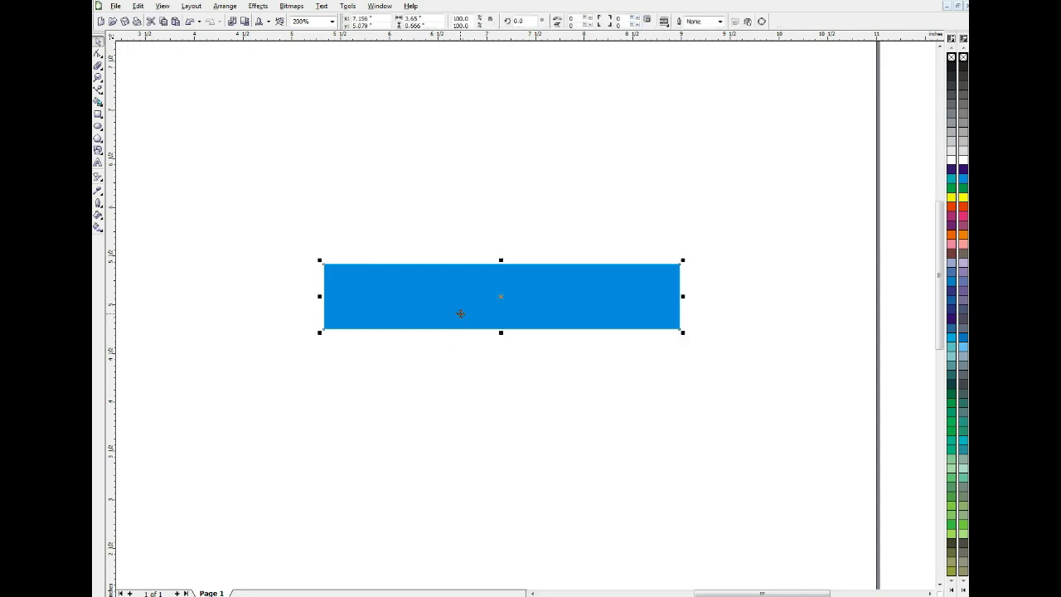
pyautogui.click(424, 385)
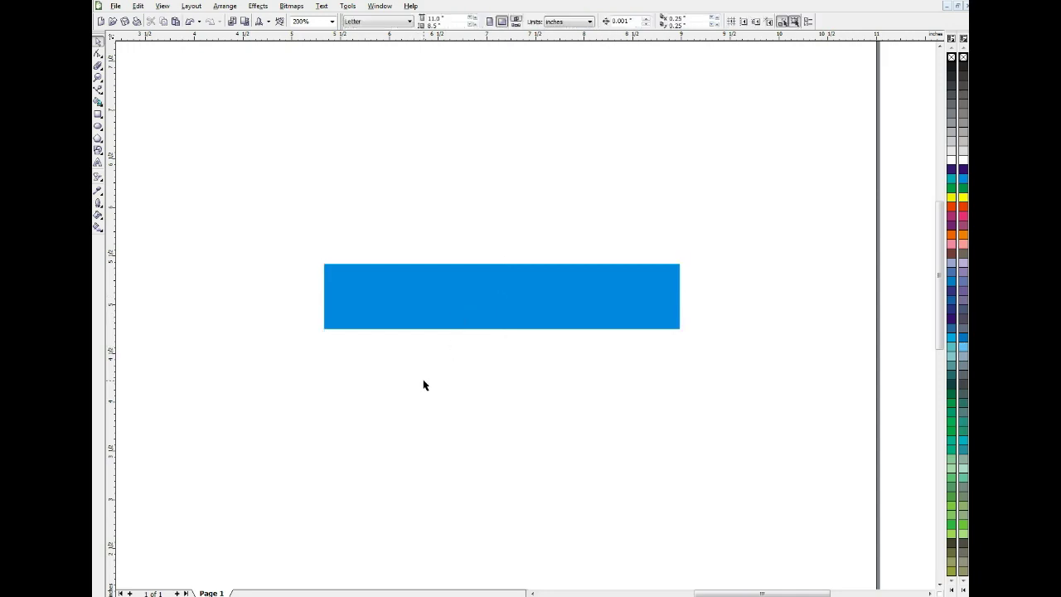
# Step: Rotate the blue rectangle freehand around its centre to about 72 degrees, continue to about 128 degrees, and undo both rotations
pyautogui.click(484, 292)
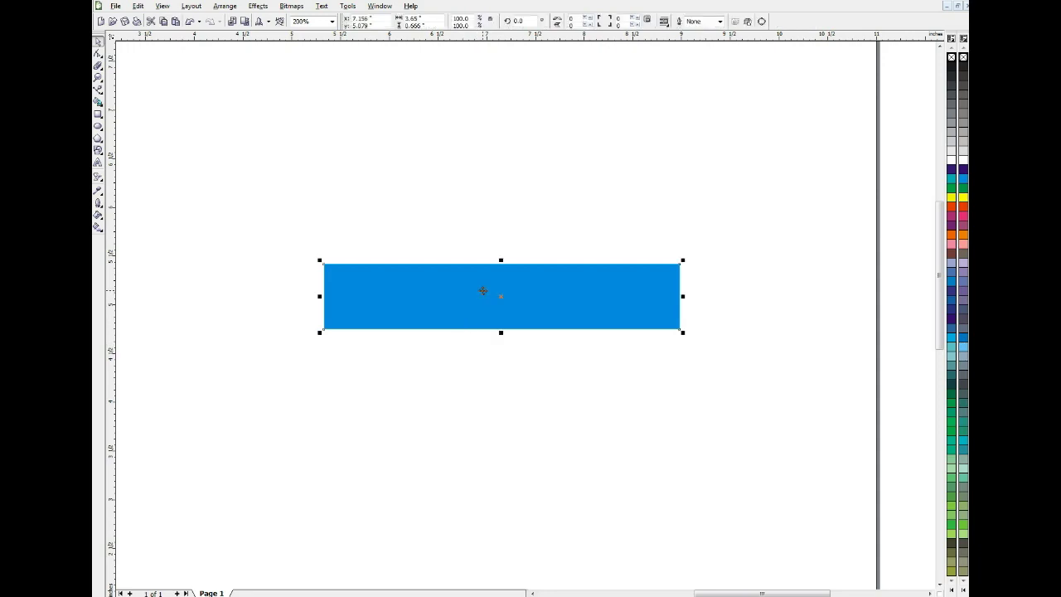
pyautogui.click(482, 290)
pyautogui.moveTo(317, 260); pyautogui.dragTo(441, 403)
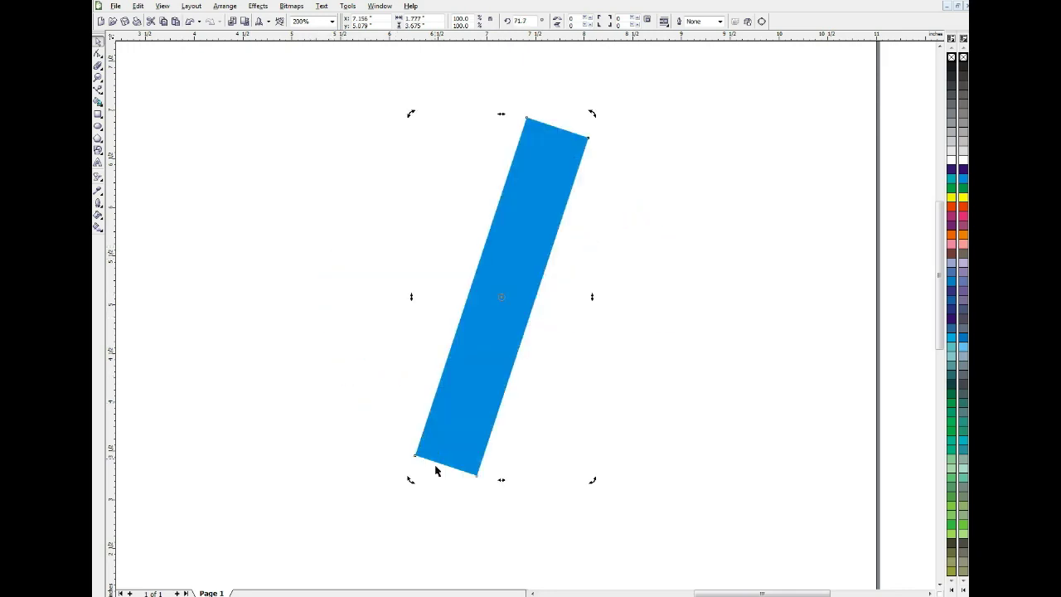
pyautogui.moveTo(410, 480); pyautogui.dragTo(591, 454)
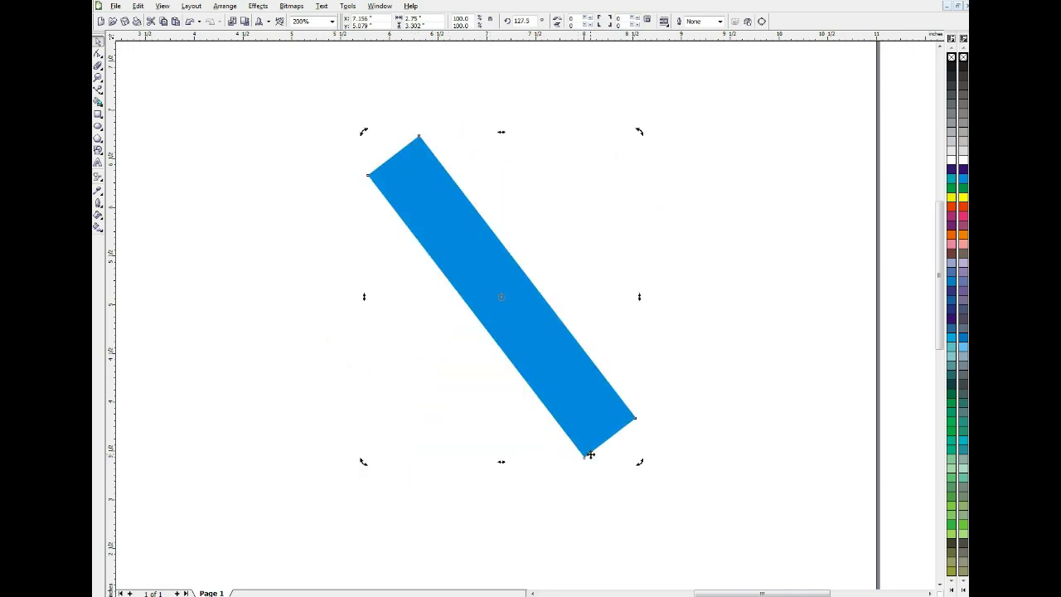
pyautogui.hotkey('ctrl', 'z')
pyautogui.hotkey('ctrl', 'z')
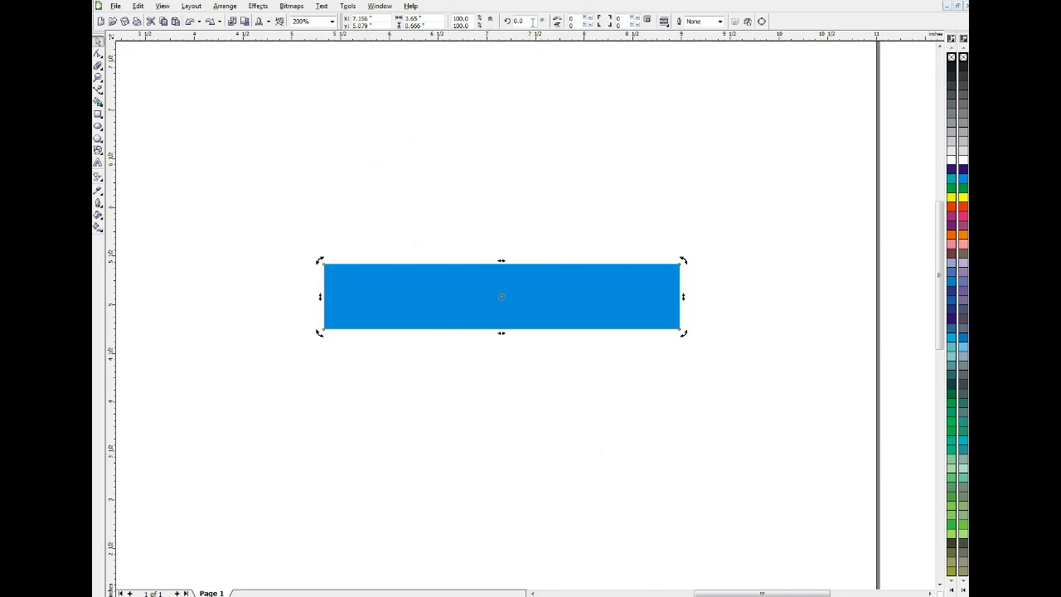
# Step: Set the blue rectangle's rotation angle to exactly 45 degrees
pyautogui.moveTo(532, 23); pyautogui.dragTo(515, 22)
pyautogui.write('45')
pyautogui.press('Return')
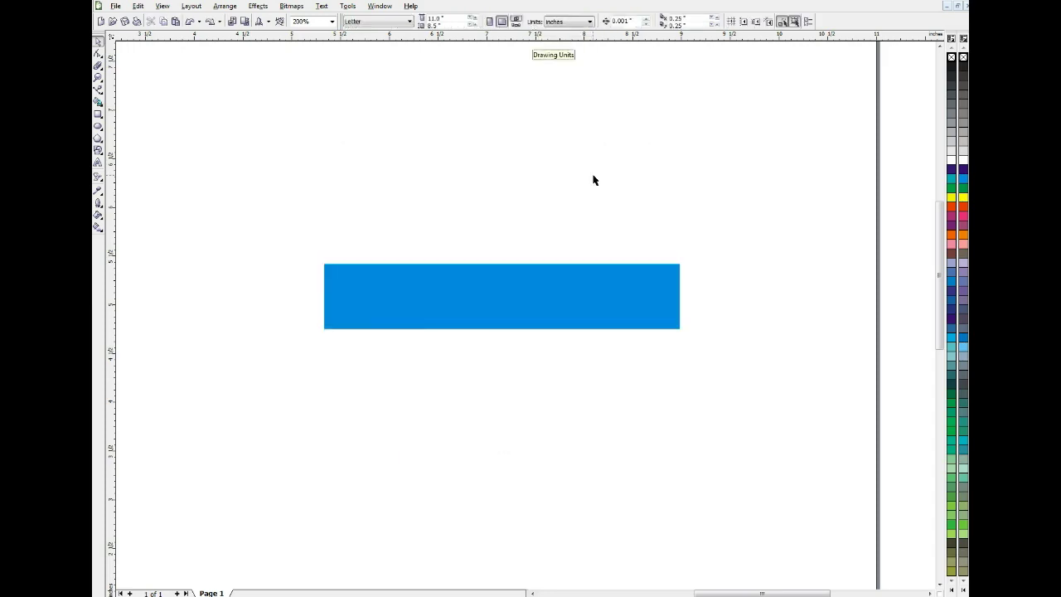
# Step: Rotate the blue rectangle freehand around its lower-left corner, and also around a rotation centre placed outside and below the shape
pyautogui.click(514, 287)
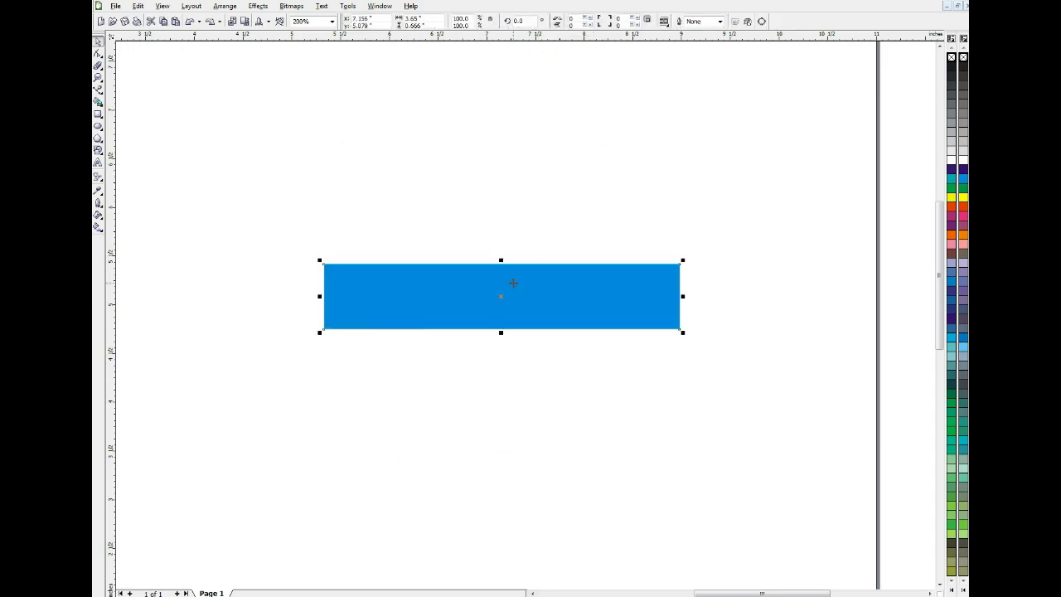
pyautogui.click(513, 283)
pyautogui.moveTo(485, 299)
pyautogui.mouseDown()
pyautogui.moveTo(357, 298)
pyautogui.moveTo(329, 324)
pyautogui.mouseUp()
pyautogui.moveTo(683, 262); pyautogui.dragTo(587, 479)
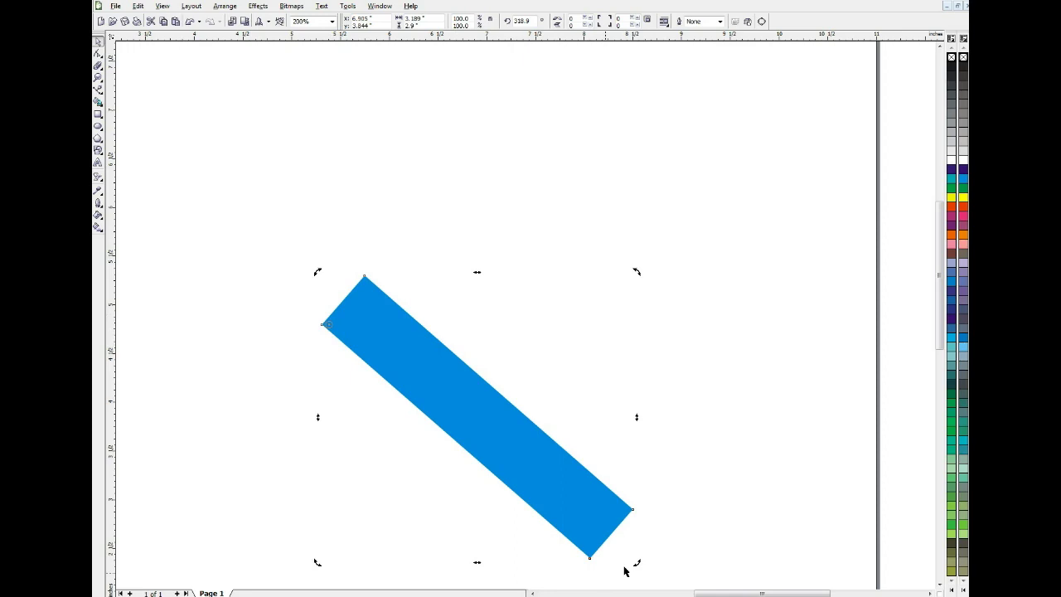
pyautogui.moveTo(637, 564); pyautogui.dragTo(722, 273)
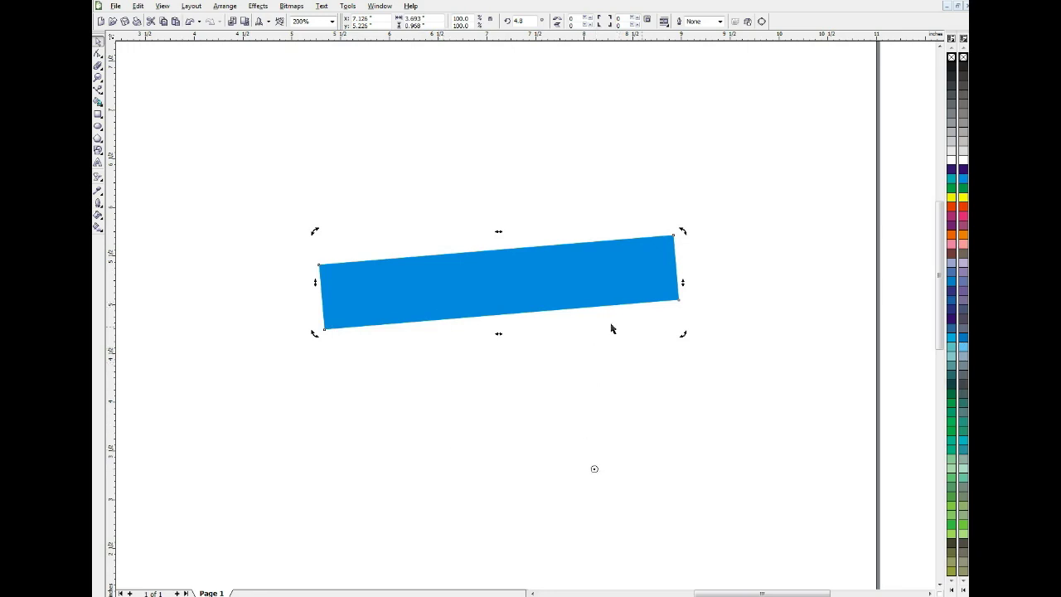
pyautogui.moveTo(314, 232)
pyautogui.mouseDown()
pyautogui.moveTo(343, 197)
pyautogui.moveTo(431, 177)
pyautogui.moveTo(589, 175)
pyautogui.moveTo(509, 169)
pyautogui.moveTo(371, 206)
pyautogui.moveTo(339, 235)
pyautogui.moveTo(266, 362)
pyautogui.moveTo(248, 436)
pyautogui.mouseUp()
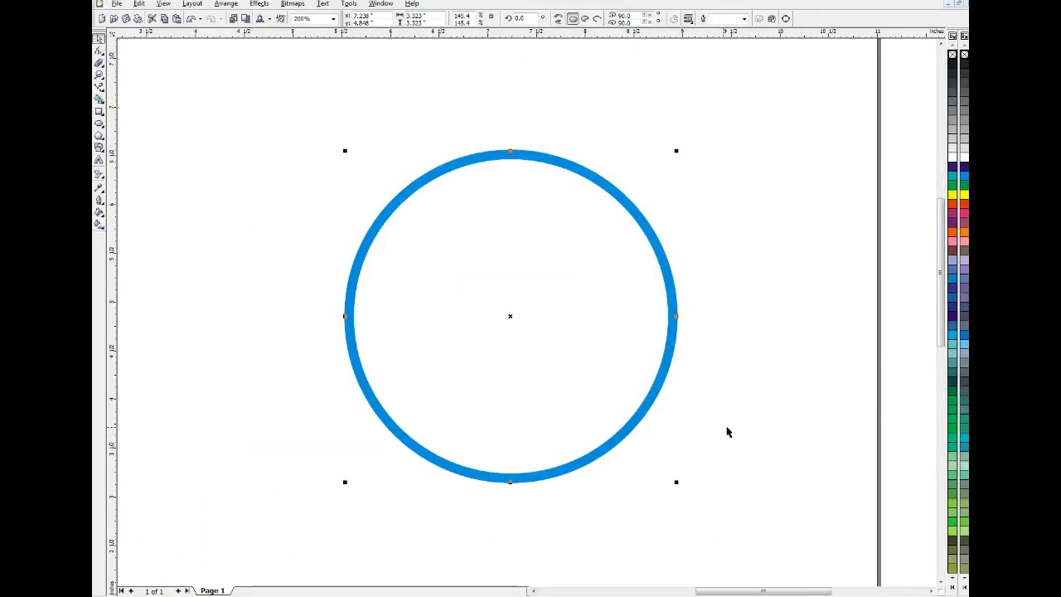
pyautogui.click(727, 431)
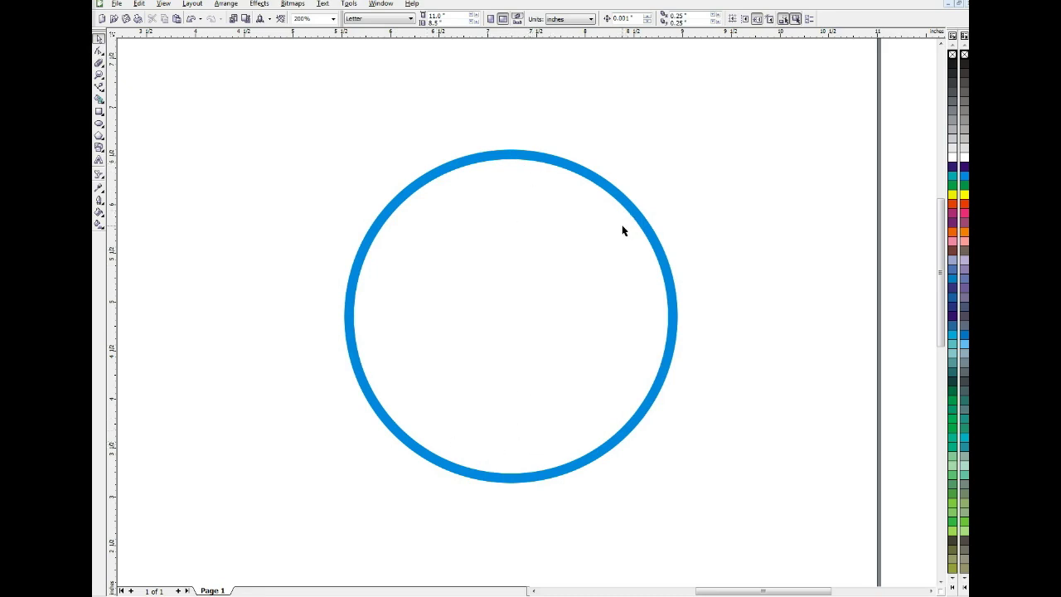
pyautogui.click(522, 259)
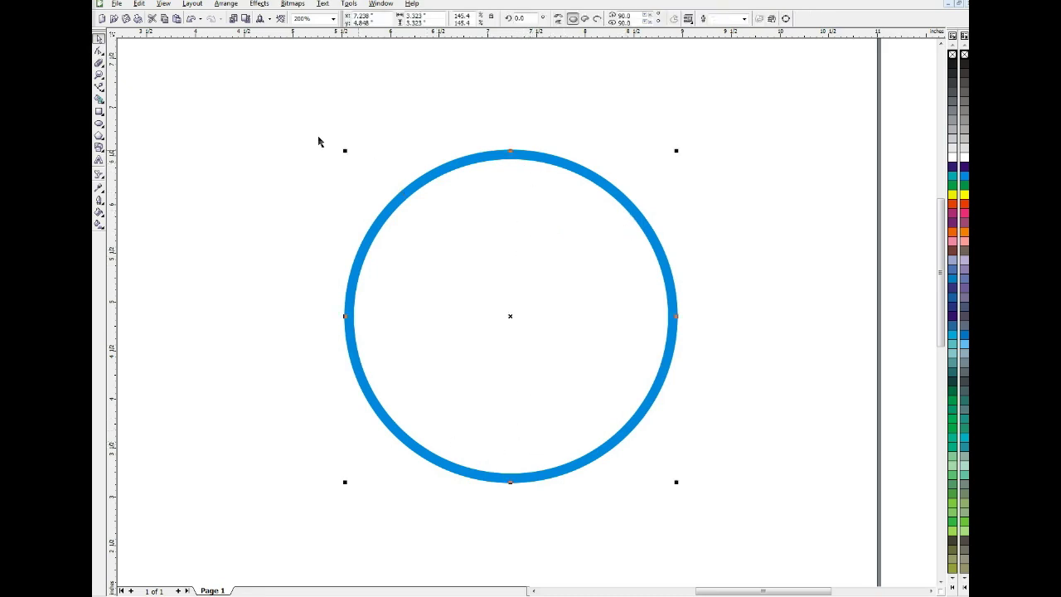
pyautogui.click(204, 104)
# Step: Draw a narrow upright rectangle about 0.05 by 0.27 inches outside the blue circle and fill it red without an outline
pyautogui.click(99, 111)
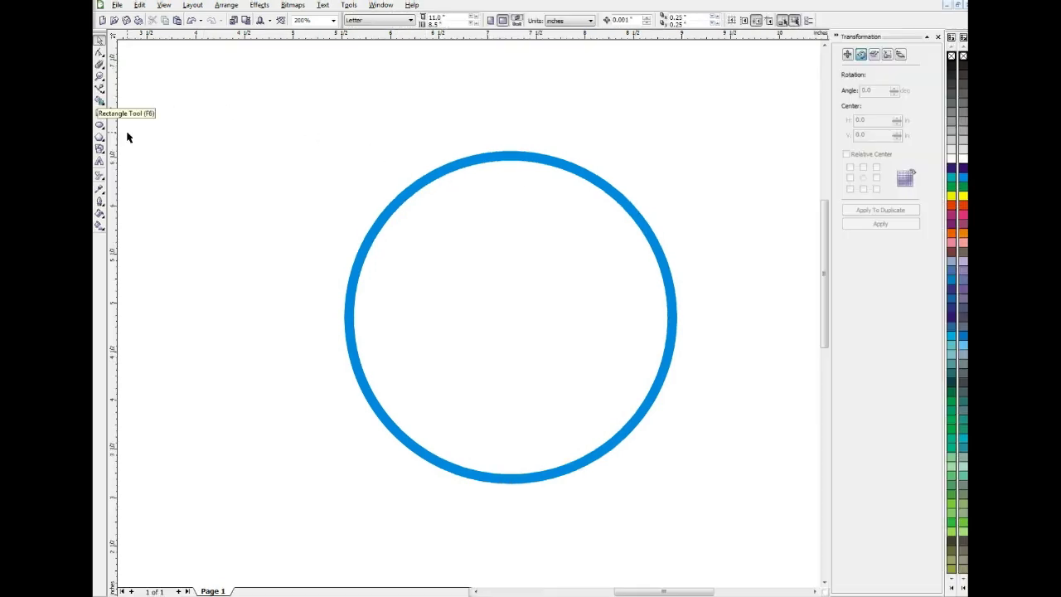
pyautogui.click(100, 113)
pyautogui.moveTo(705, 178); pyautogui.dragTo(709, 205)
pyautogui.click(963, 205)
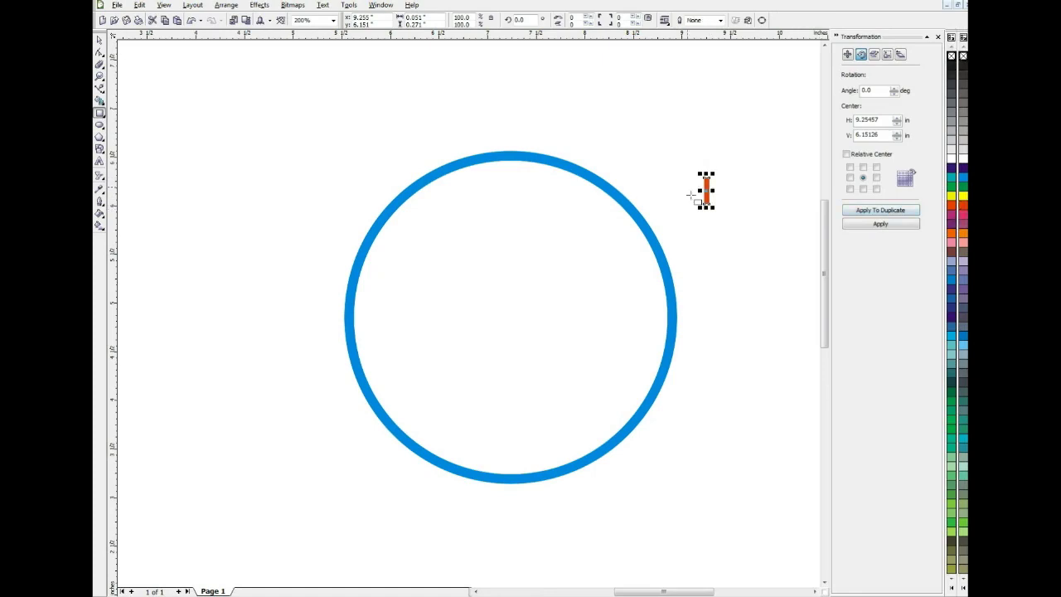
pyautogui.click(713, 229)
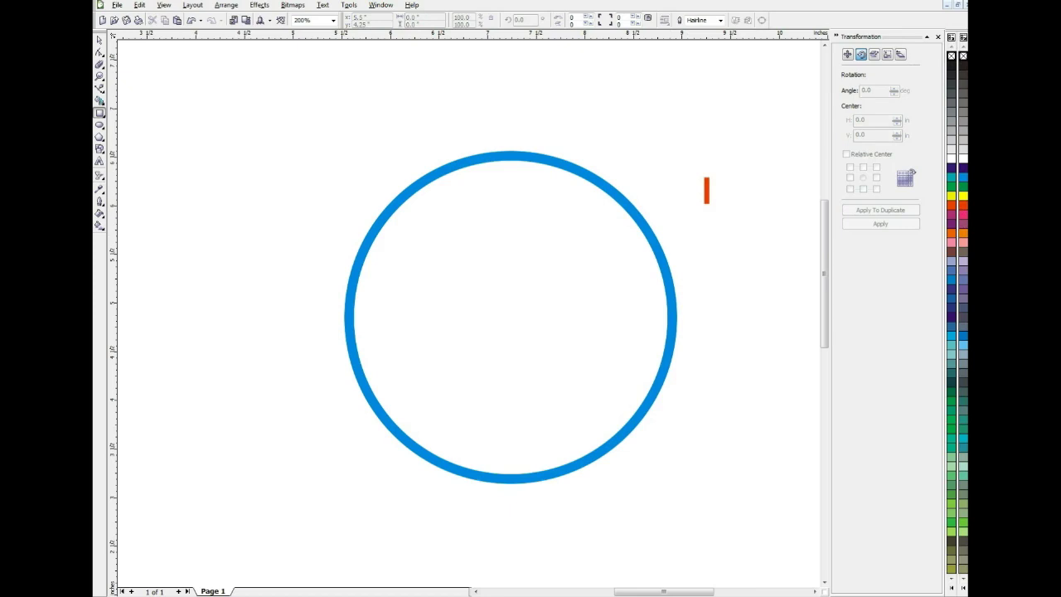
# Step: Move the small red rectangle inside the circle near its upper edge and align it to the circle's vertical centre line
pyautogui.click(99, 39)
pyautogui.moveTo(709, 195); pyautogui.dragTo(546, 189)
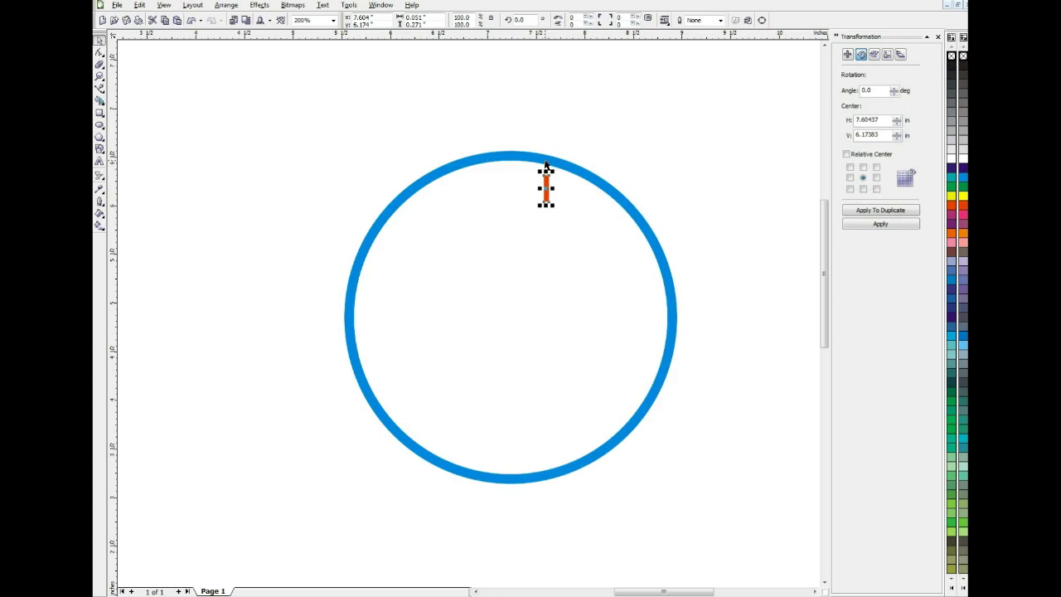
pyautogui.keyDown('shift'); pyautogui.click(546, 160); pyautogui.keyUp('shift')
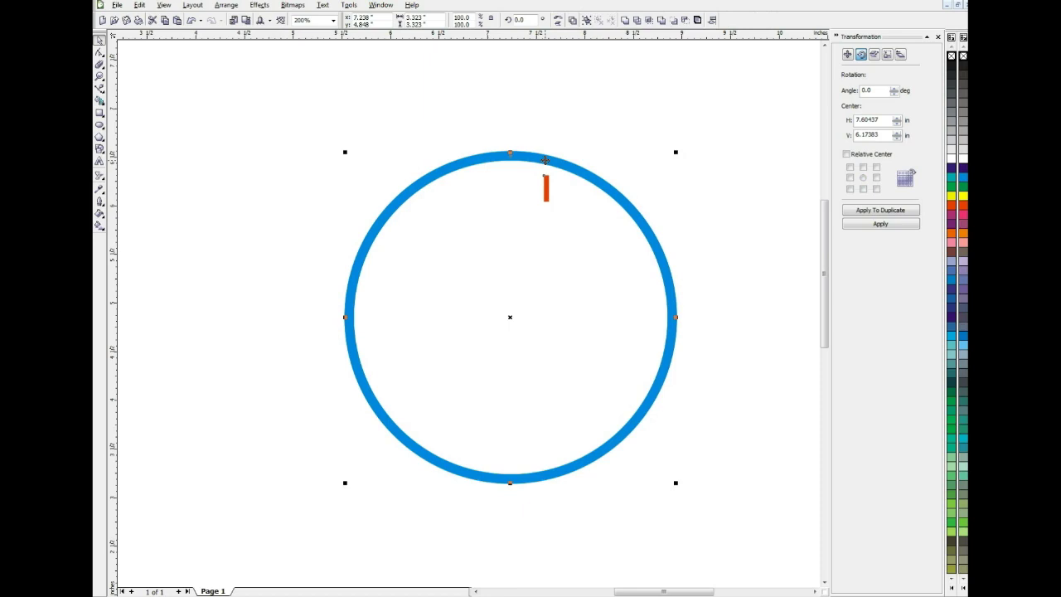
pyautogui.press('c')
pyautogui.click(533, 86)
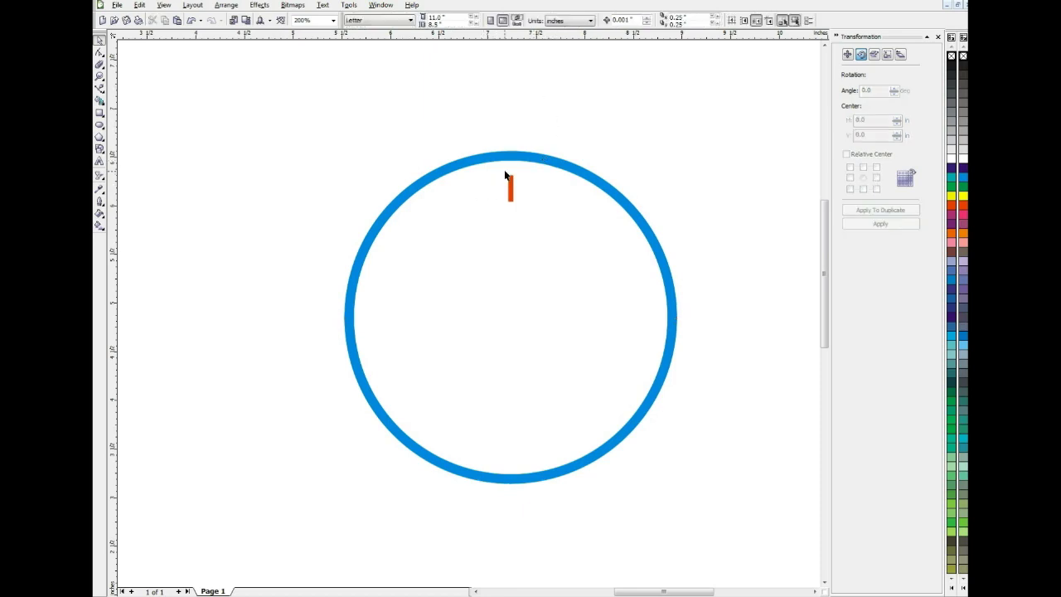
pyautogui.click(234, 10)
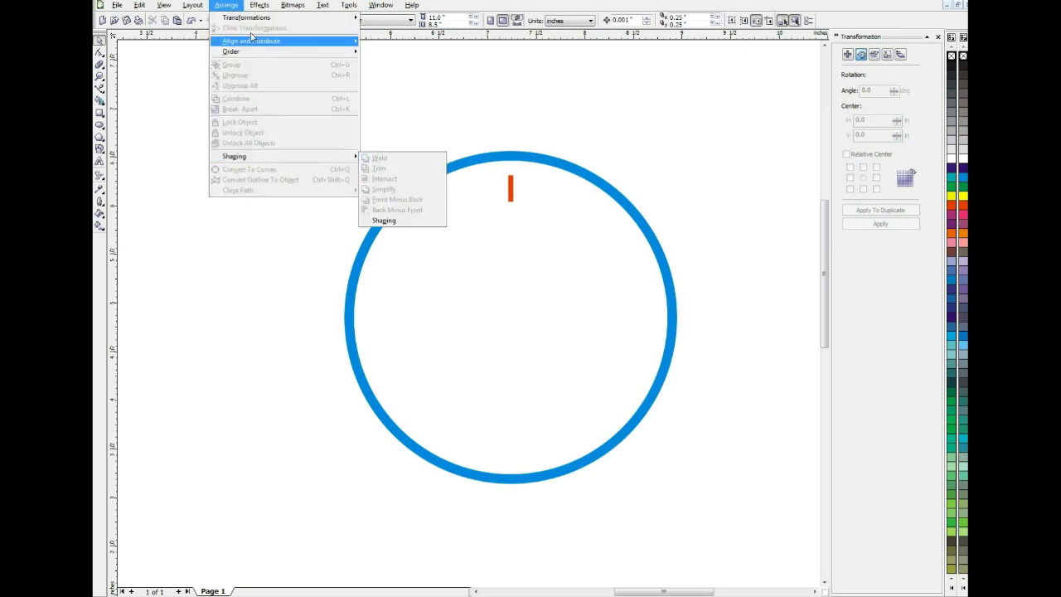
pyautogui.moveTo(238, 40)
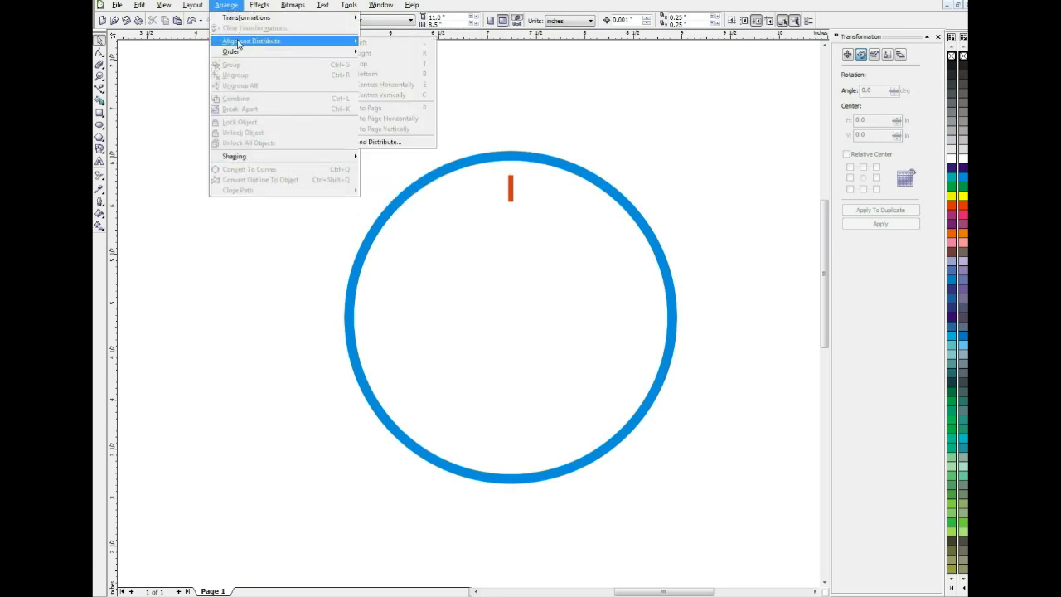
pyautogui.click(580, 69)
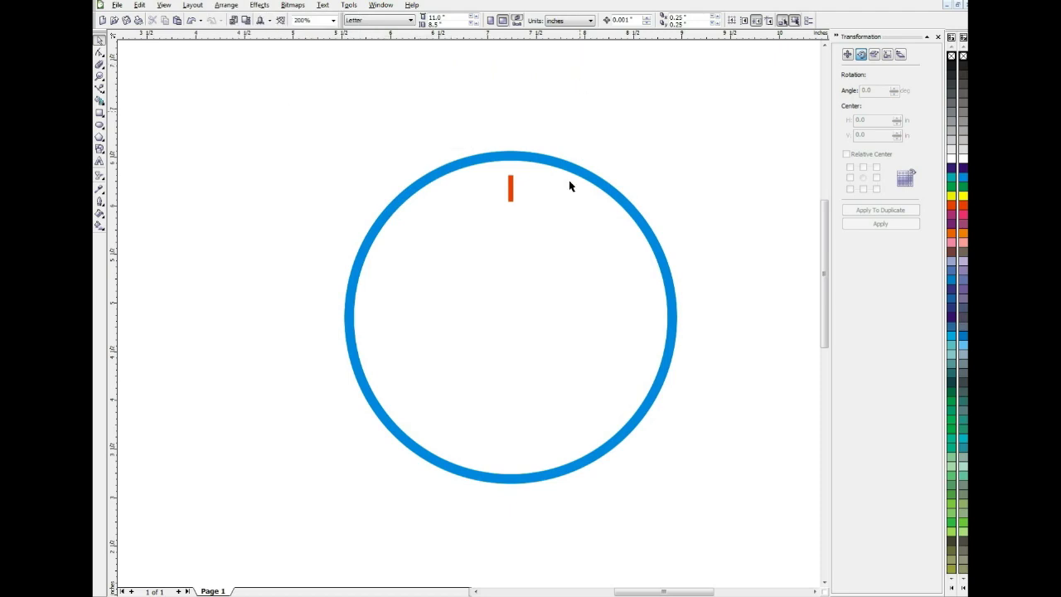
# Step: Move the red rectangle's rotation centre to the centre of the blue circle
pyautogui.click(511, 187)
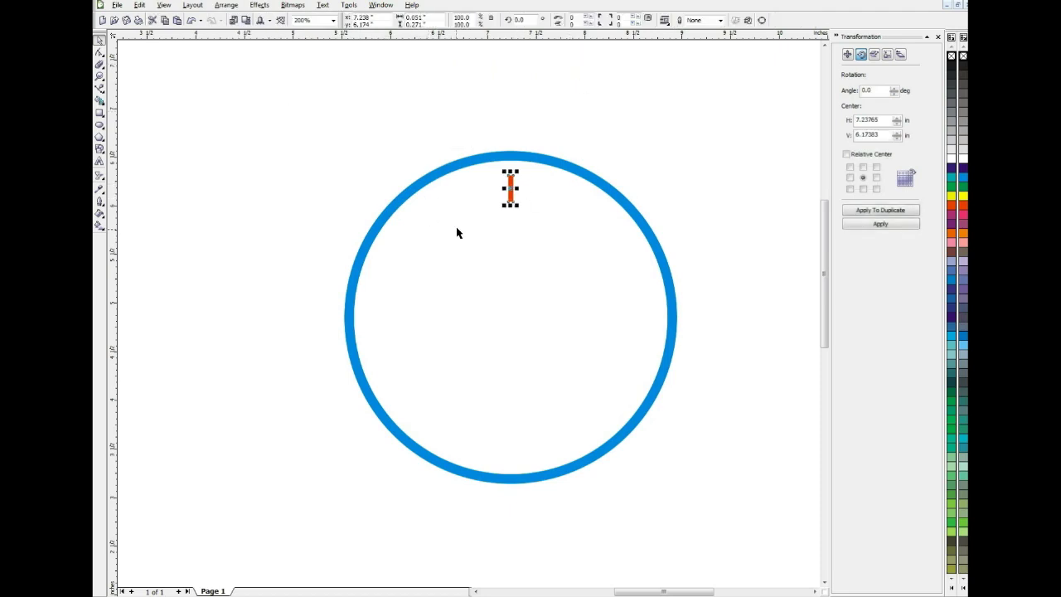
pyautogui.click(509, 187)
pyautogui.moveTo(510, 189); pyautogui.dragTo(512, 314)
pyautogui.moveTo(511, 317); pyautogui.dragTo(549, 300)
pyautogui.moveTo(549, 300)
pyautogui.mouseDown()
pyautogui.moveTo(506, 308)
pyautogui.moveTo(494, 316)
pyautogui.moveTo(502, 322)
pyautogui.moveTo(549, 314)
pyautogui.moveTo(484, 312)
pyautogui.moveTo(512, 318)
pyautogui.mouseUp()
pyautogui.moveTo(512, 318); pyautogui.dragTo(512, 318)
pyautogui.click(225, 7)
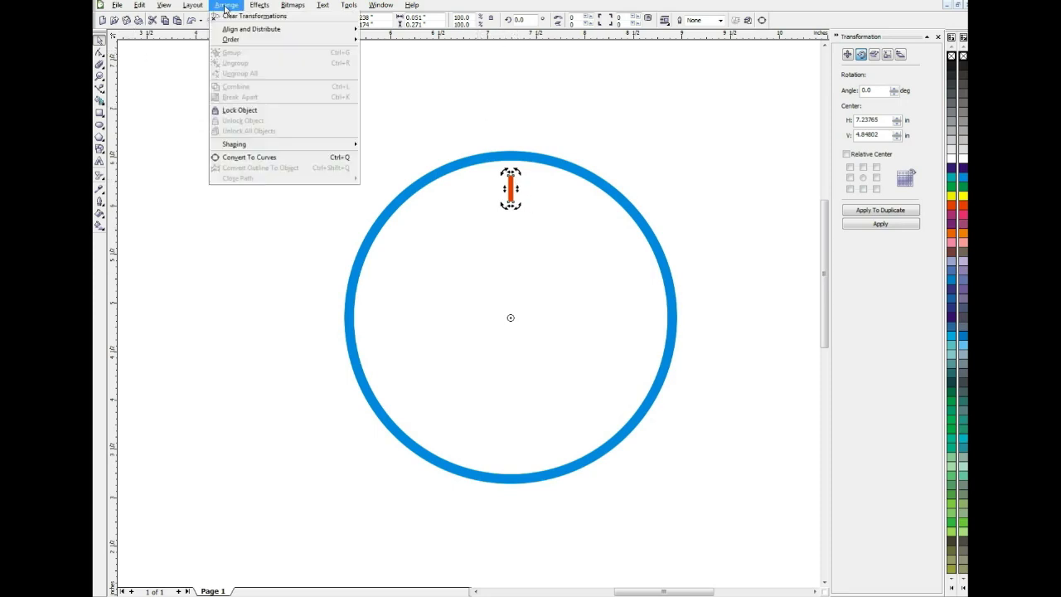
pyautogui.moveTo(231, 23)
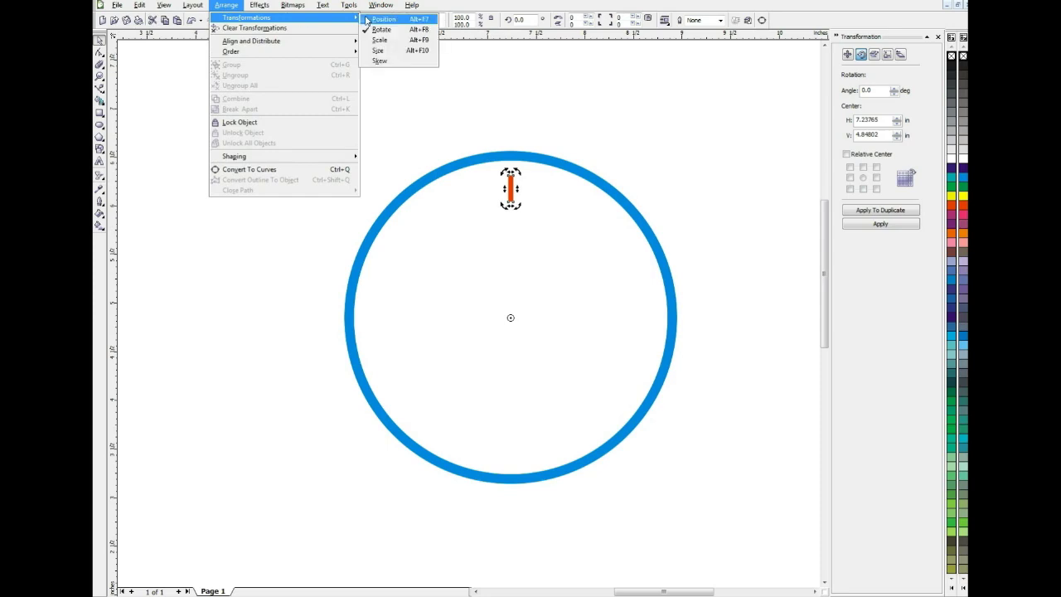
pyautogui.click(693, 93)
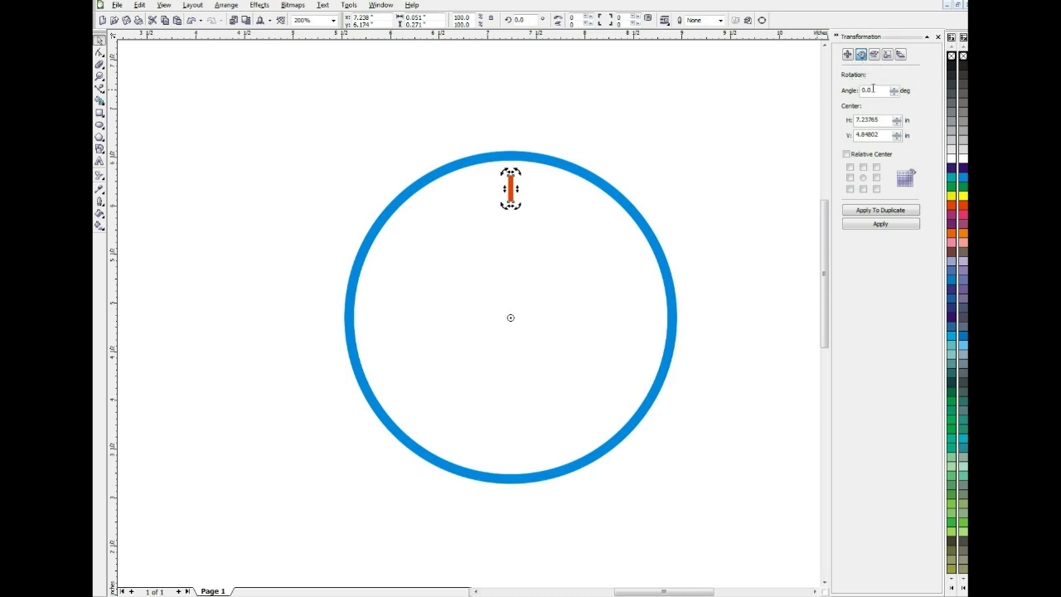
# Step: Set the rotation angle to 30 degrees and apply it to eleven successive duplicates, completing twelve hour marks around the circle
pyautogui.doubleClick(868, 89)
pyautogui.write('30')
pyautogui.click(886, 212)
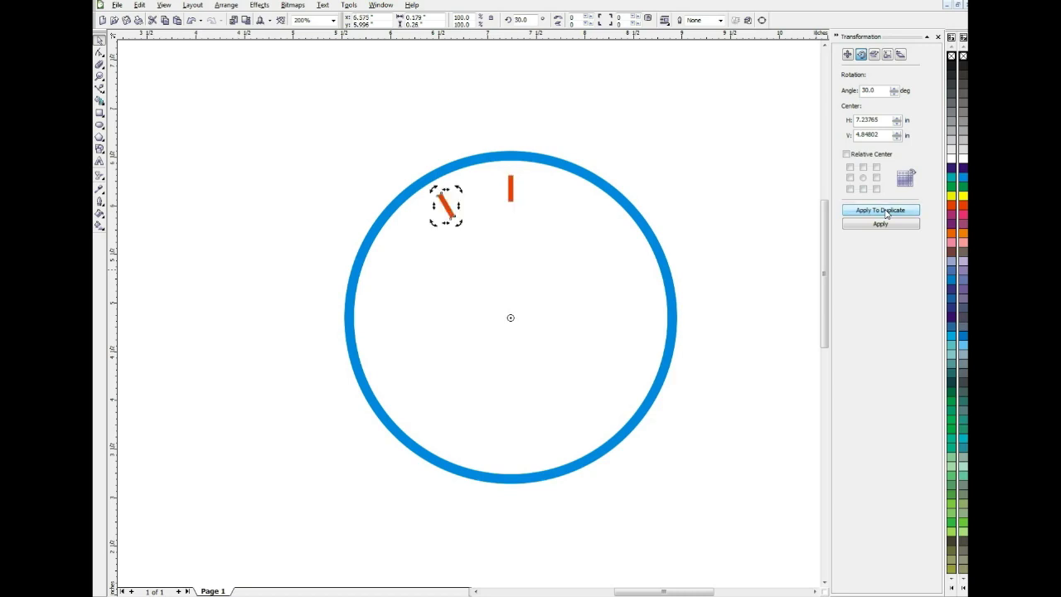
pyautogui.click(885, 211)
pyautogui.click(886, 212)
pyautogui.click(886, 211)
pyautogui.click(885, 212)
pyautogui.click(885, 211)
pyautogui.click(885, 212)
pyautogui.click(885, 212)
pyautogui.click(886, 211)
pyautogui.click(885, 212)
pyautogui.click(886, 211)
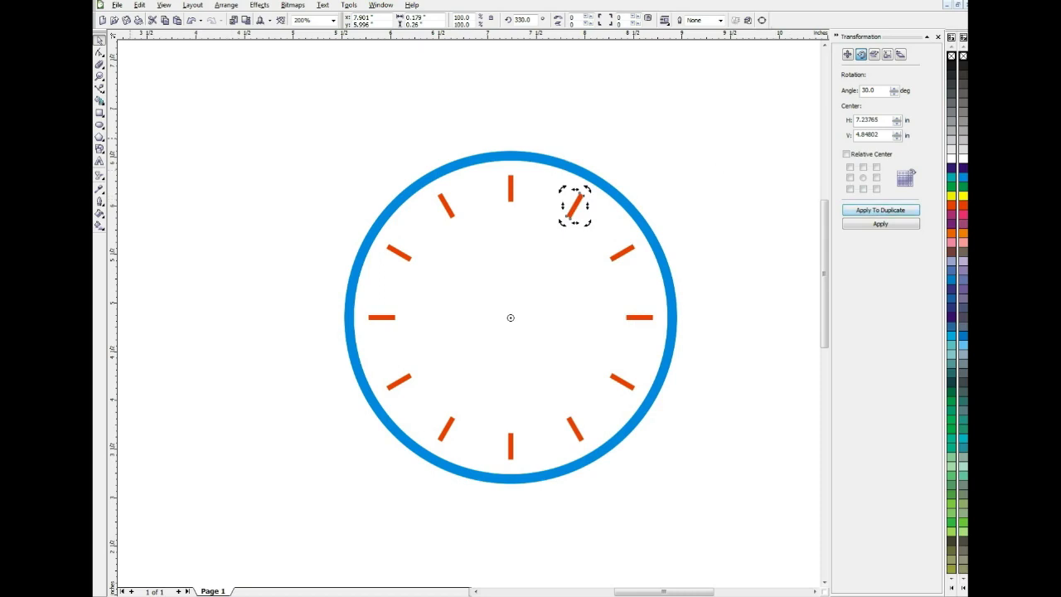
pyautogui.click(235, 109)
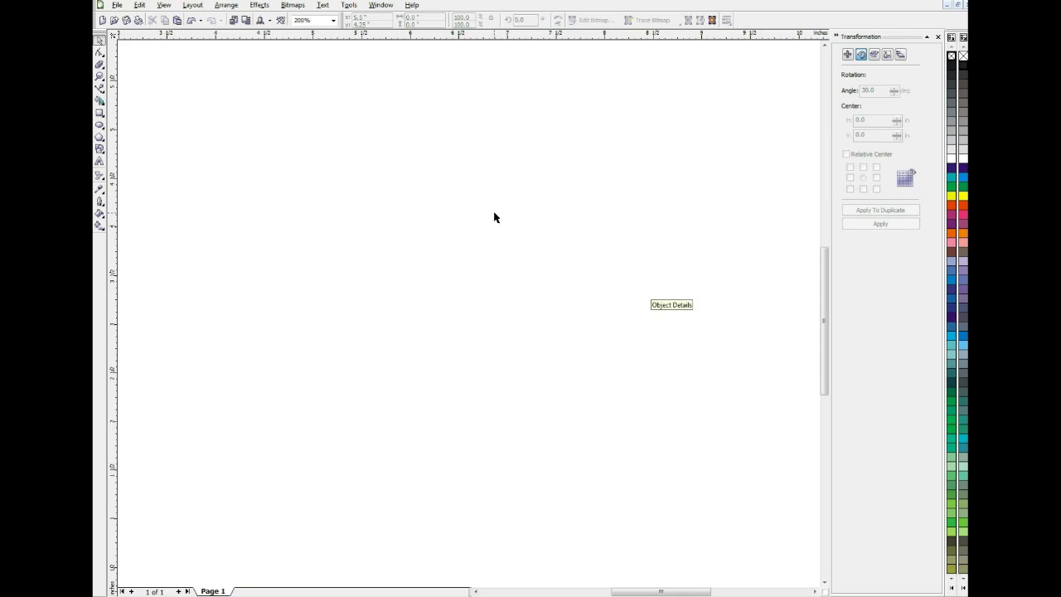
# Step: Paste the black swirl bitmap onto the blank page and deselect it
pyautogui.hotkey('ctrl', 'v')
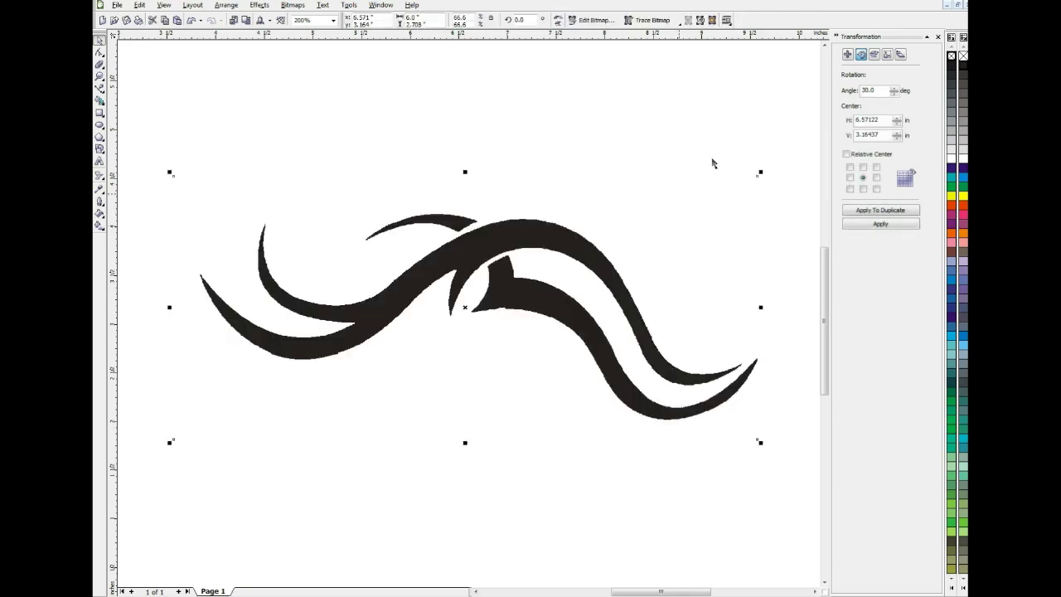
pyautogui.click(689, 122)
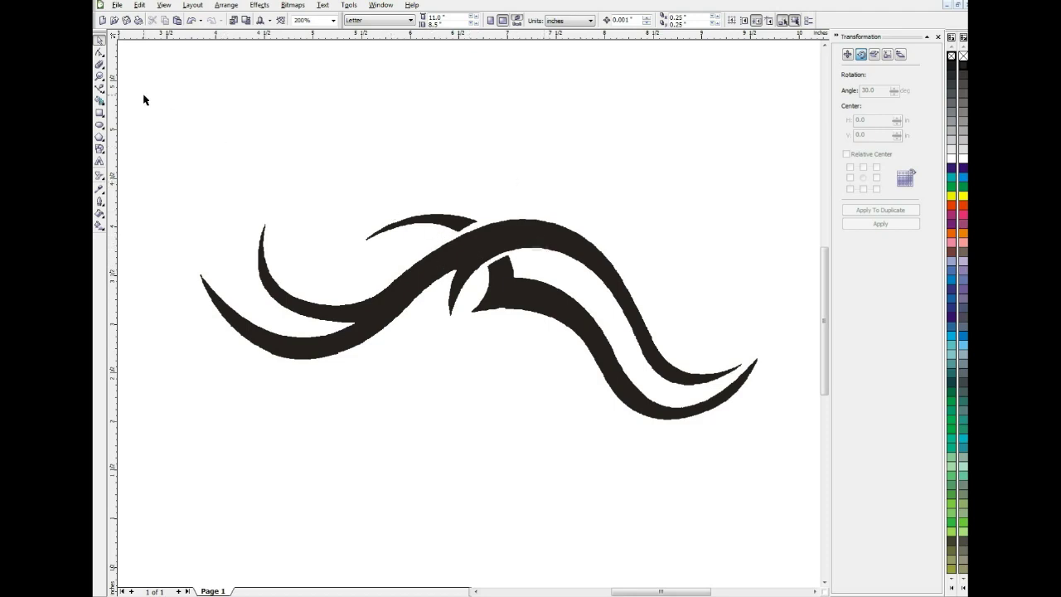
# Step: Trace the large swirl's upper edge with straight Bezier segments, from its upper-left tail tip to its right tail tip
pyautogui.click(101, 89)
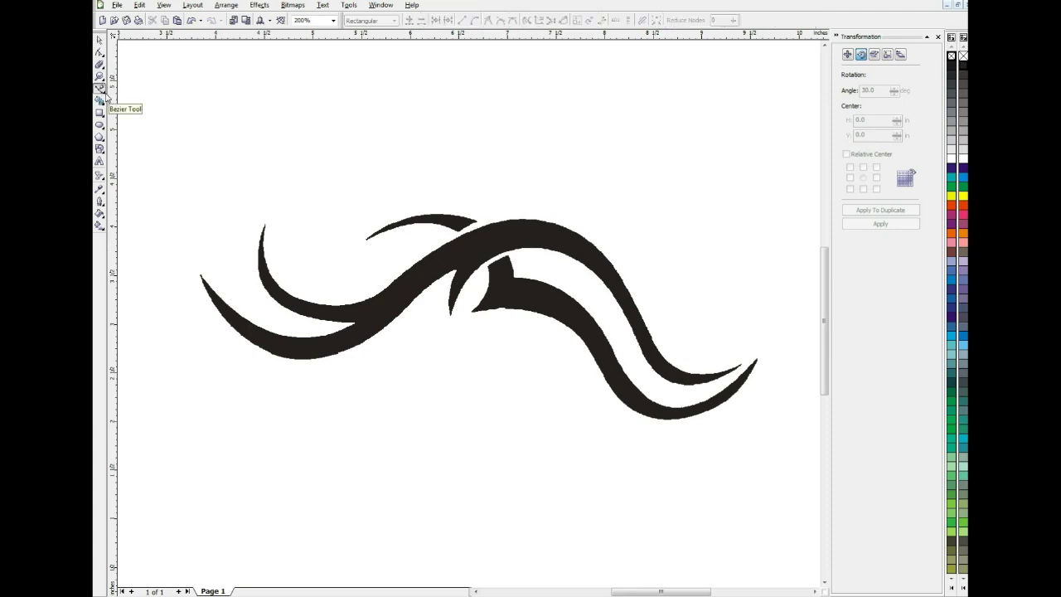
pyautogui.click(101, 91)
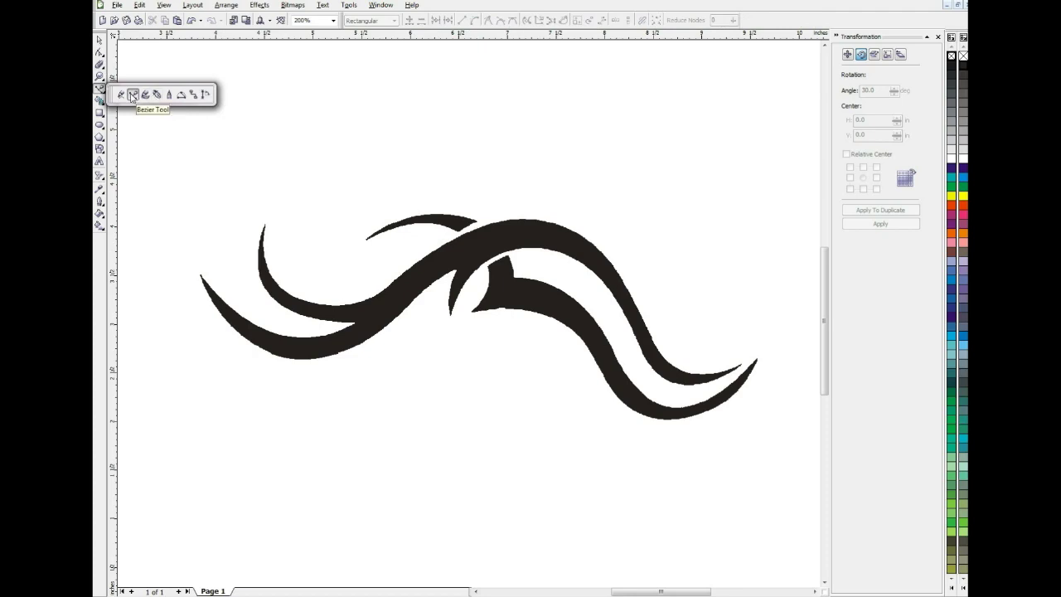
pyautogui.click(133, 96)
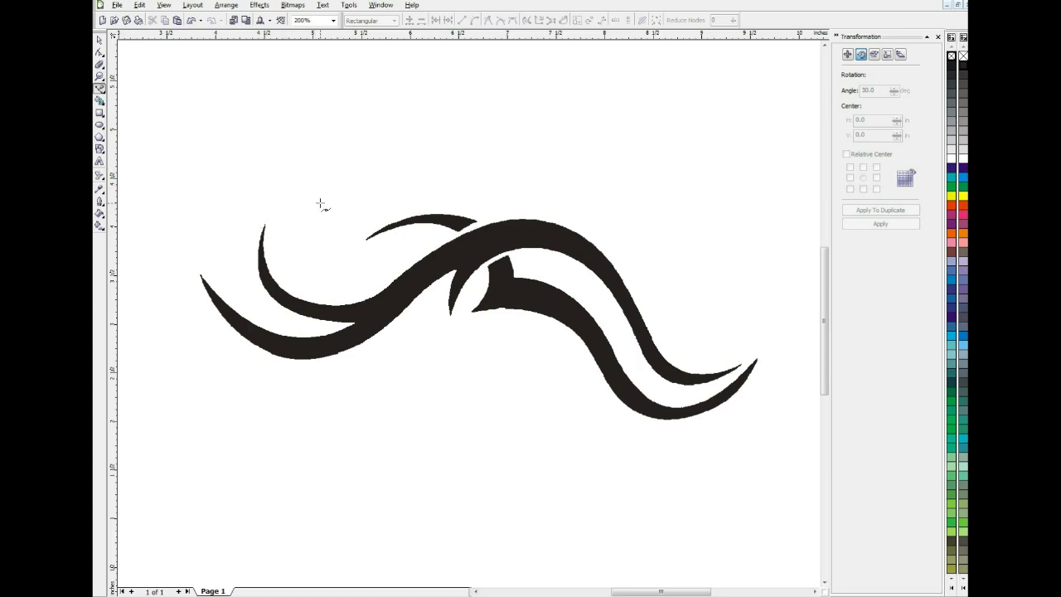
pyautogui.click(264, 224)
pyautogui.click(371, 297)
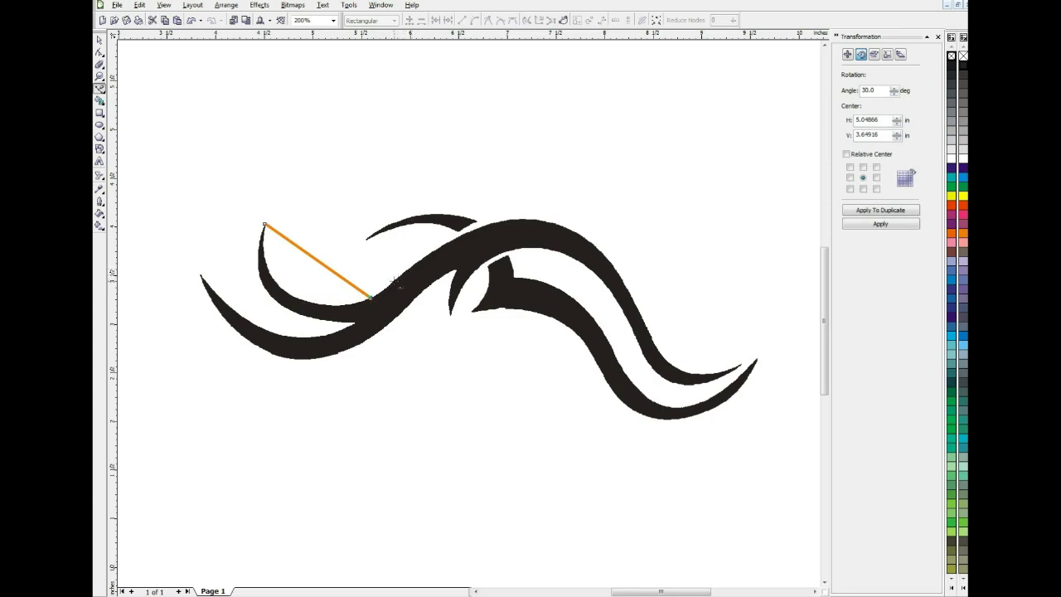
pyautogui.click(395, 281)
pyautogui.click(606, 259)
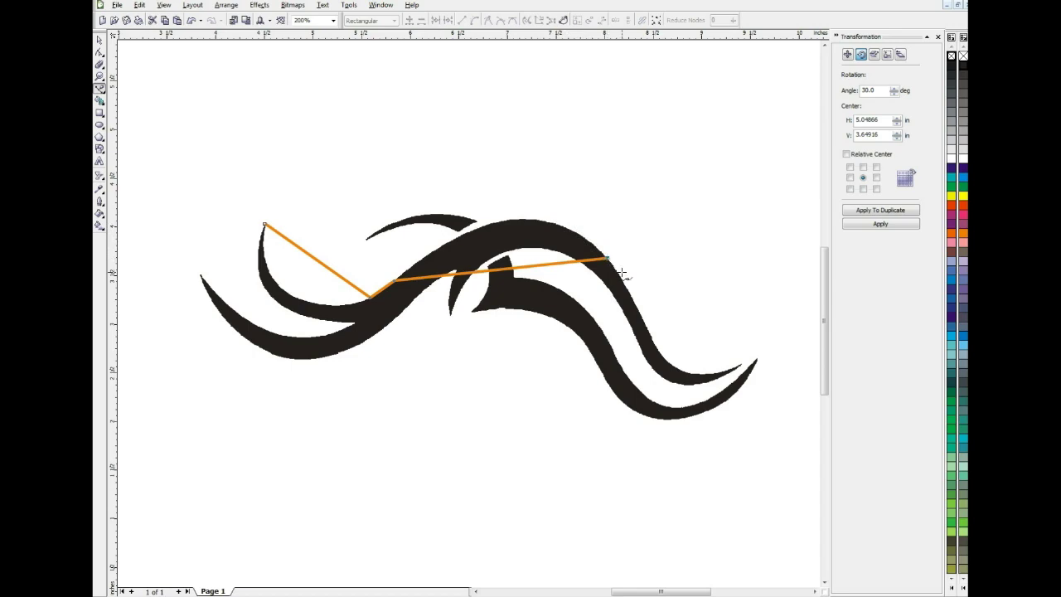
pyautogui.click(654, 342)
pyautogui.click(740, 366)
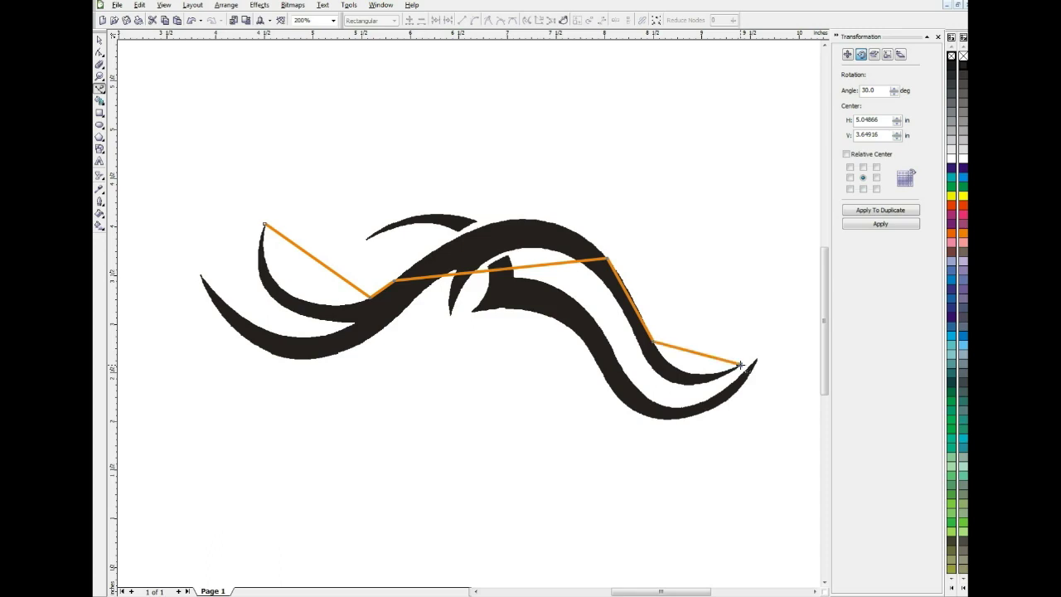
# Step: Continue the Bezier path back along the swirl's underside, through the small spike and lower-left tail, and close it at its starting node
pyautogui.click(641, 349)
pyautogui.click(507, 252)
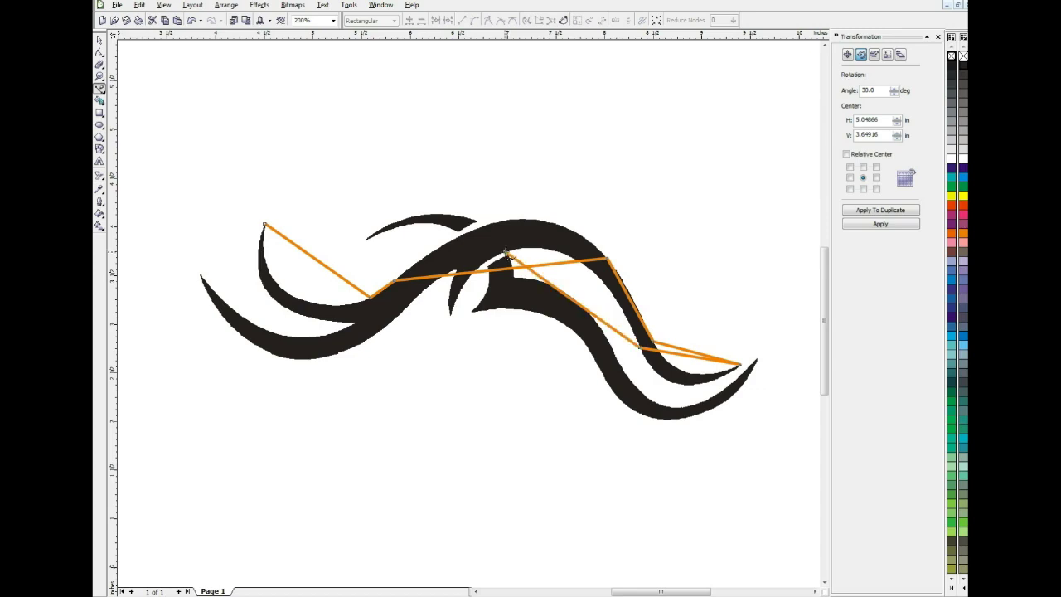
pyautogui.click(451, 313)
pyautogui.click(454, 270)
pyautogui.click(412, 300)
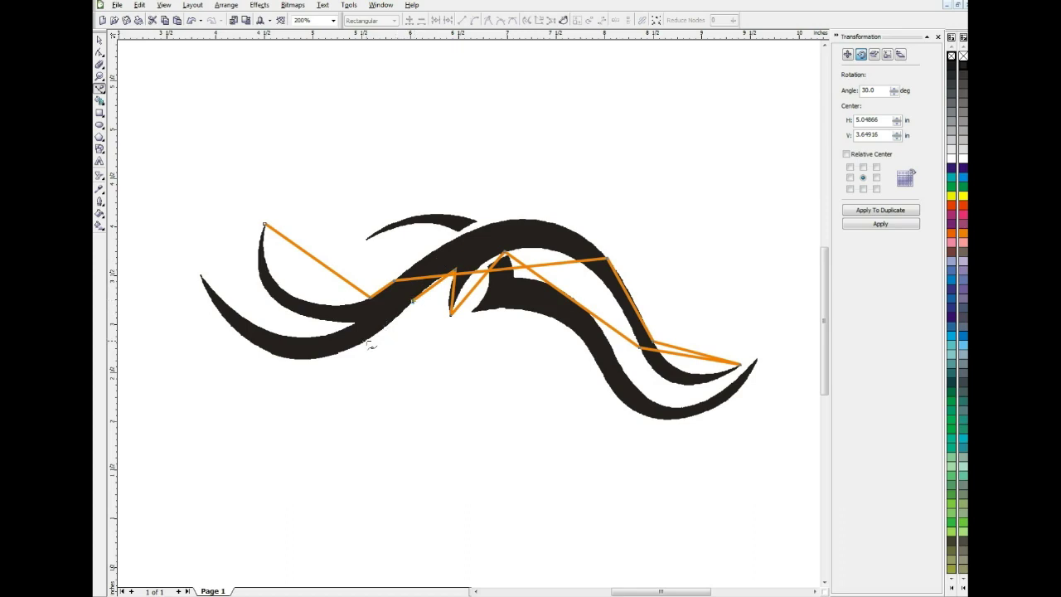
pyautogui.click(200, 275)
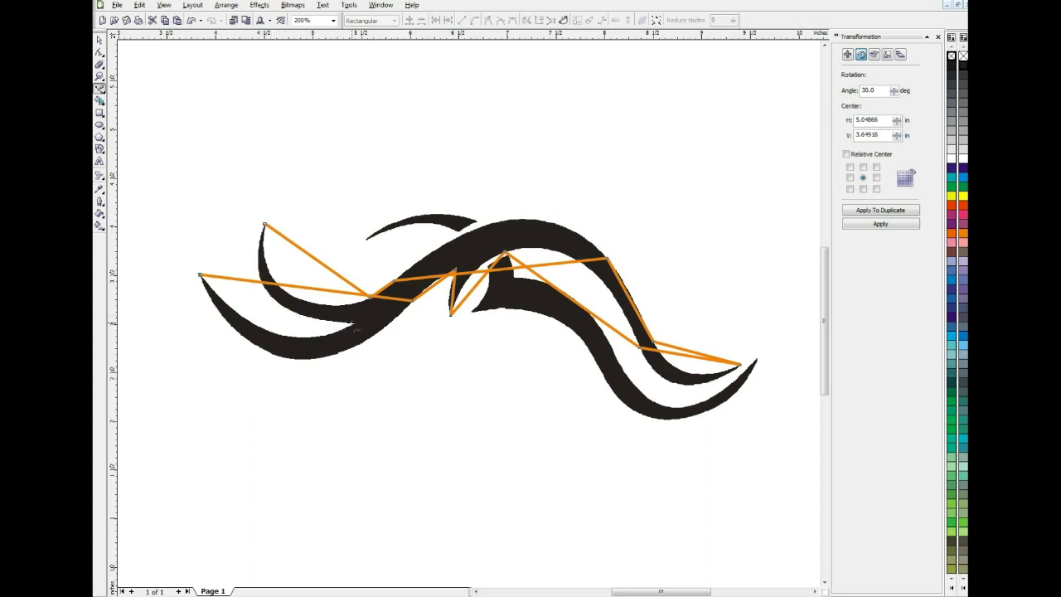
pyautogui.click(354, 325)
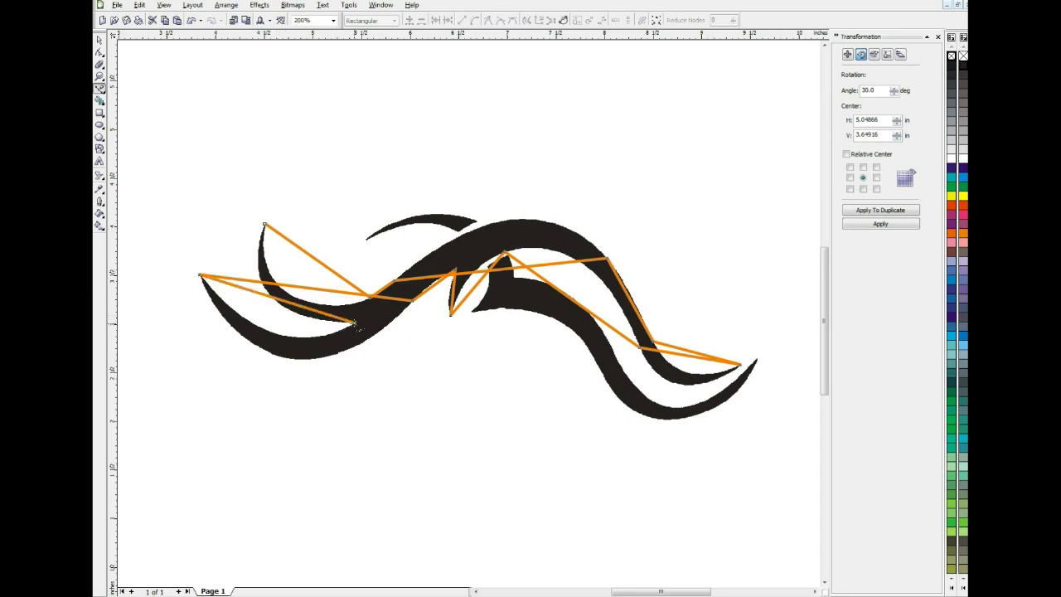
pyautogui.click(265, 225)
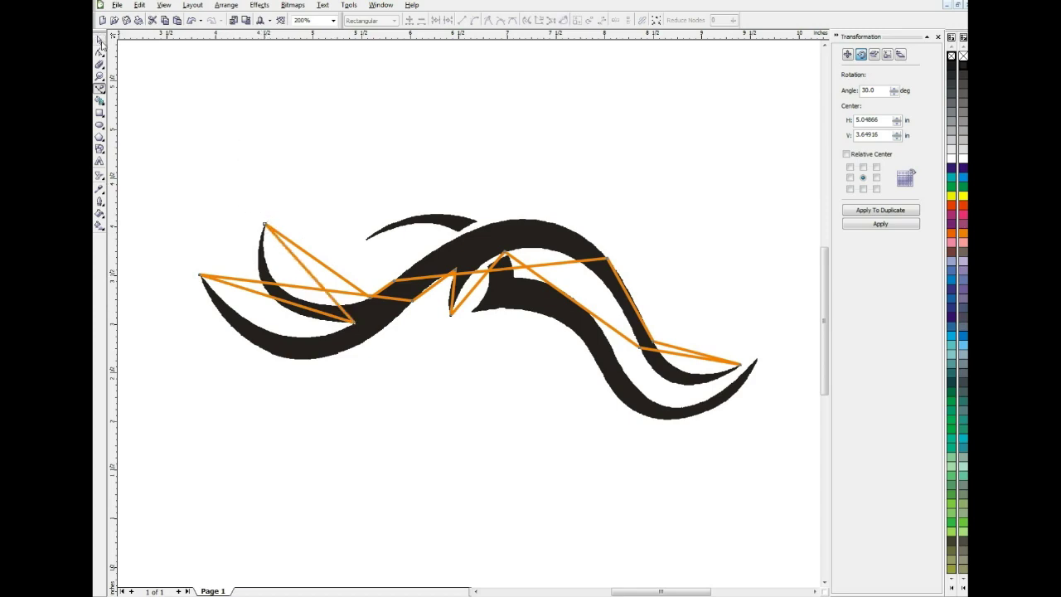
# Step: Select all nodes of the traced outline with the Shape tool and convert its straight segments to curves
pyautogui.click(100, 39)
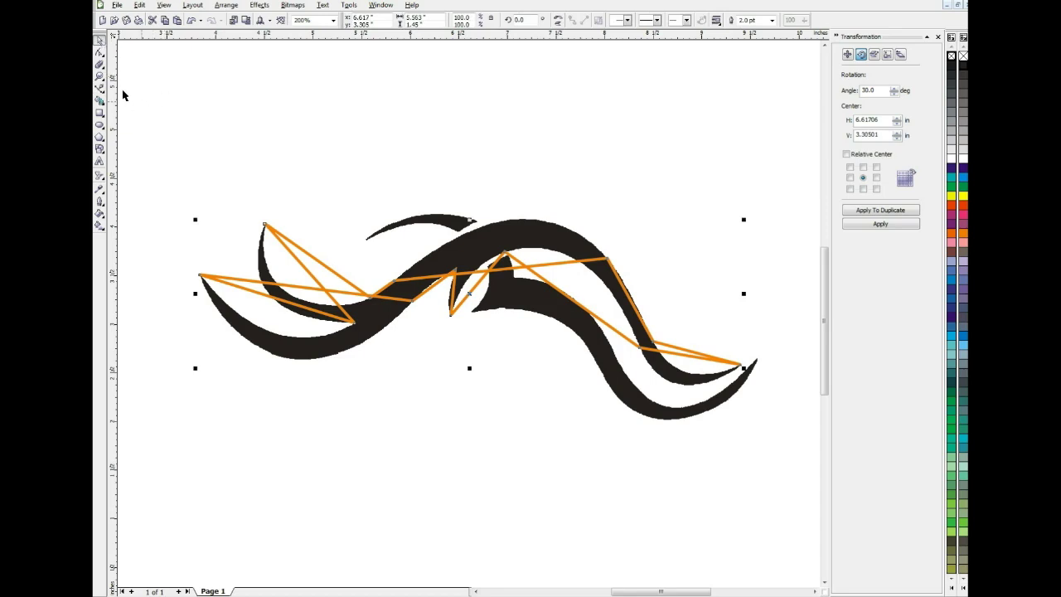
pyautogui.click(99, 52)
pyautogui.moveTo(160, 152); pyautogui.dragTo(784, 464)
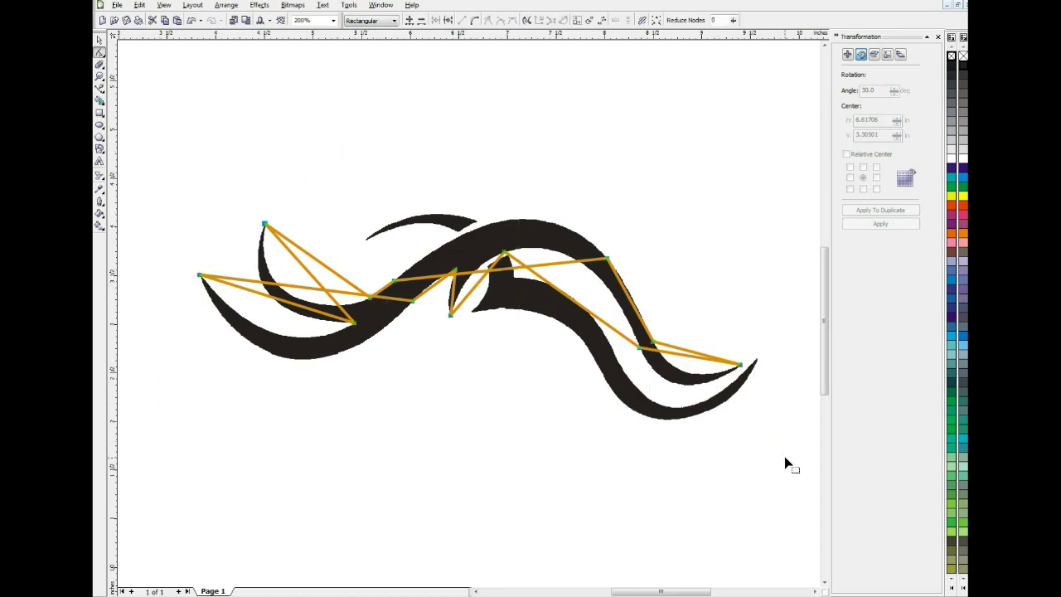
pyautogui.click(475, 21)
pyautogui.click(485, 122)
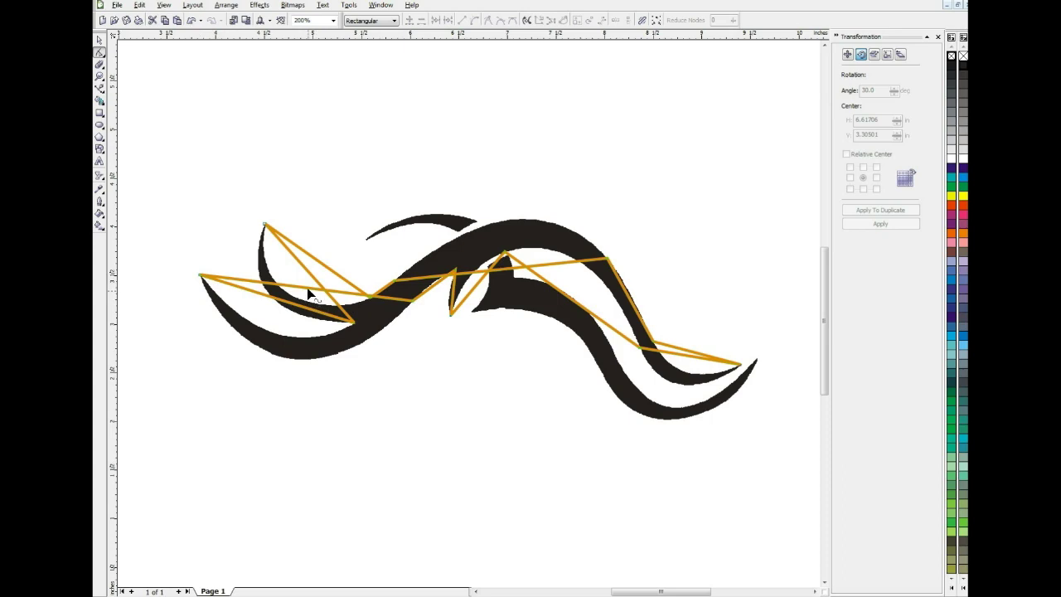
# Step: Bend the segments around the two left tails so they follow the black swirl's inner and outer edges
pyautogui.moveTo(308, 288); pyautogui.dragTo(293, 359)
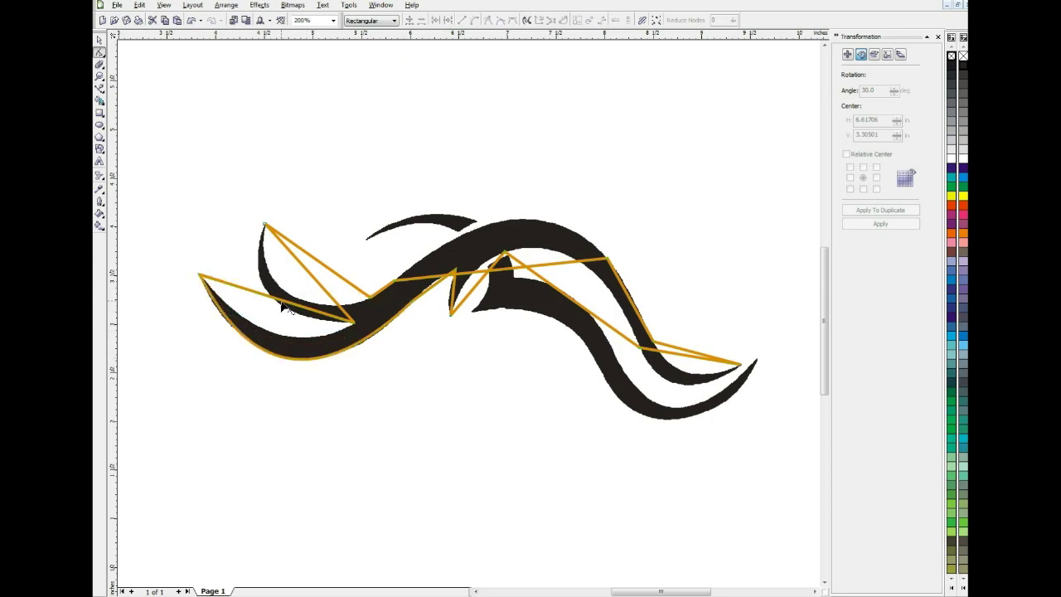
pyautogui.moveTo(281, 301); pyautogui.dragTo(280, 342)
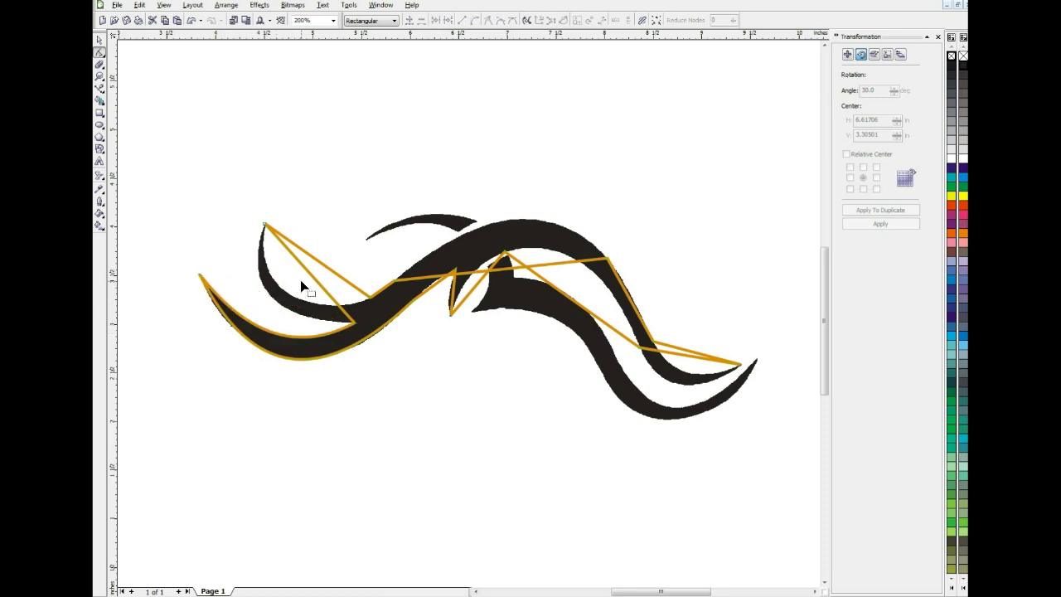
pyautogui.moveTo(311, 275); pyautogui.dragTo(265, 296)
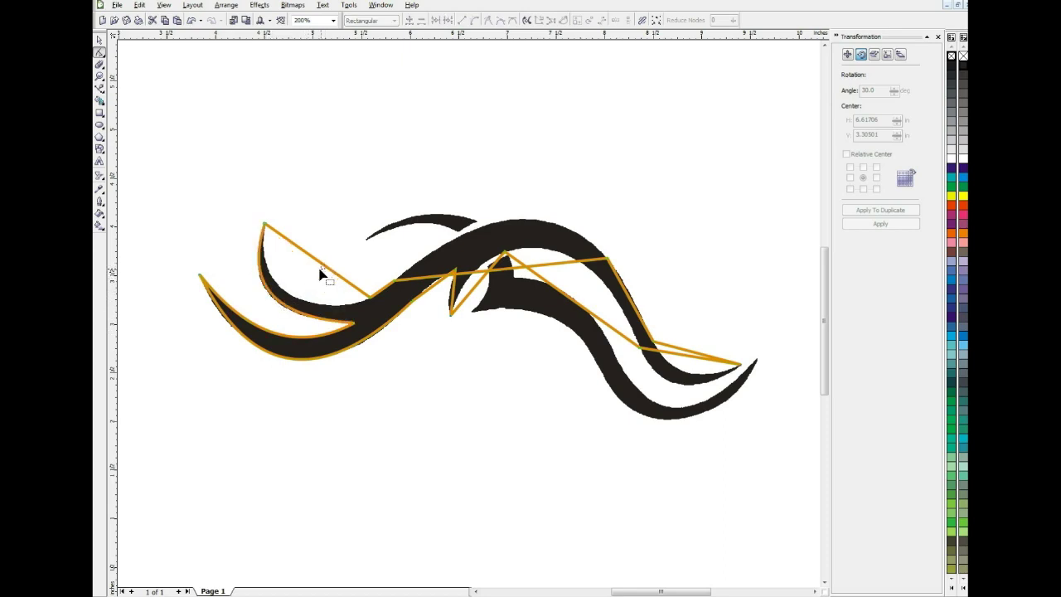
pyautogui.moveTo(322, 262); pyautogui.dragTo(296, 297)
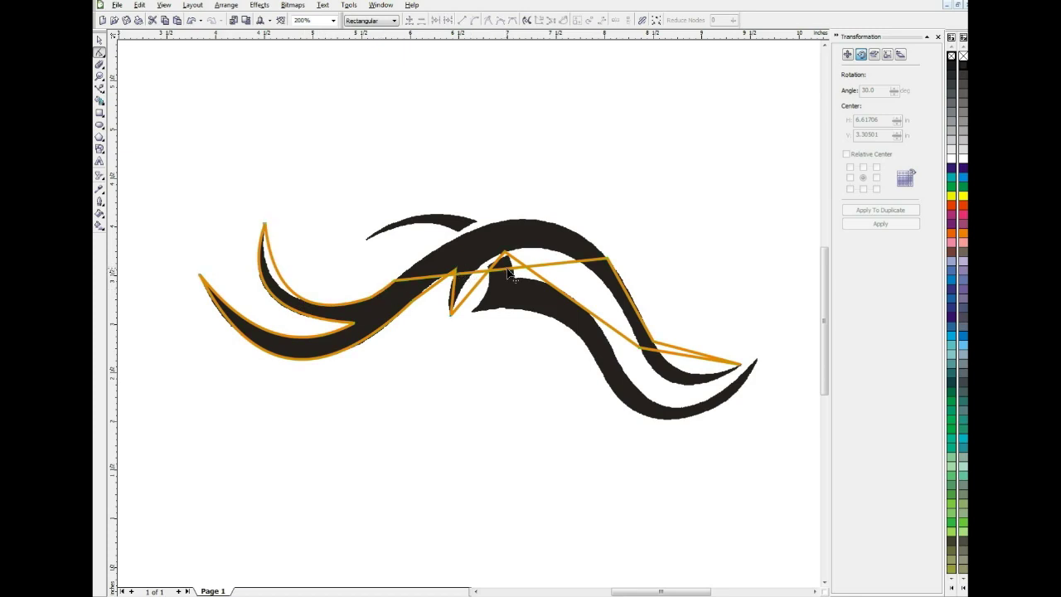
# Step: Bend the outline's remaining segments to fit the swirl's top crest, right tail, underside and small spike
pyautogui.moveTo(513, 221); pyautogui.dragTo(513, 220)
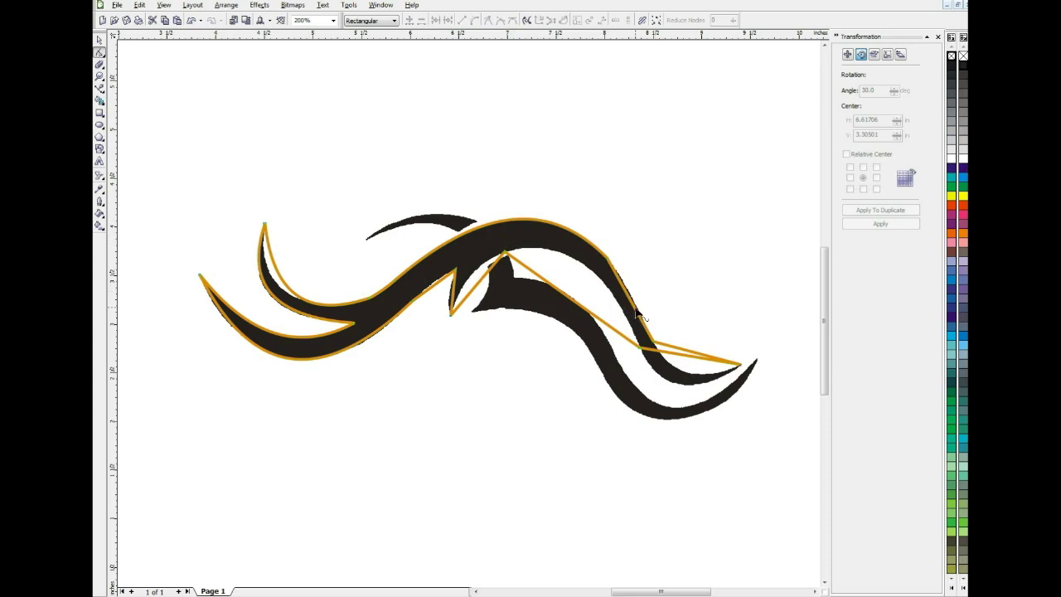
pyautogui.moveTo(637, 313); pyautogui.dragTo(635, 308)
pyautogui.moveTo(678, 354); pyautogui.dragTo(684, 376)
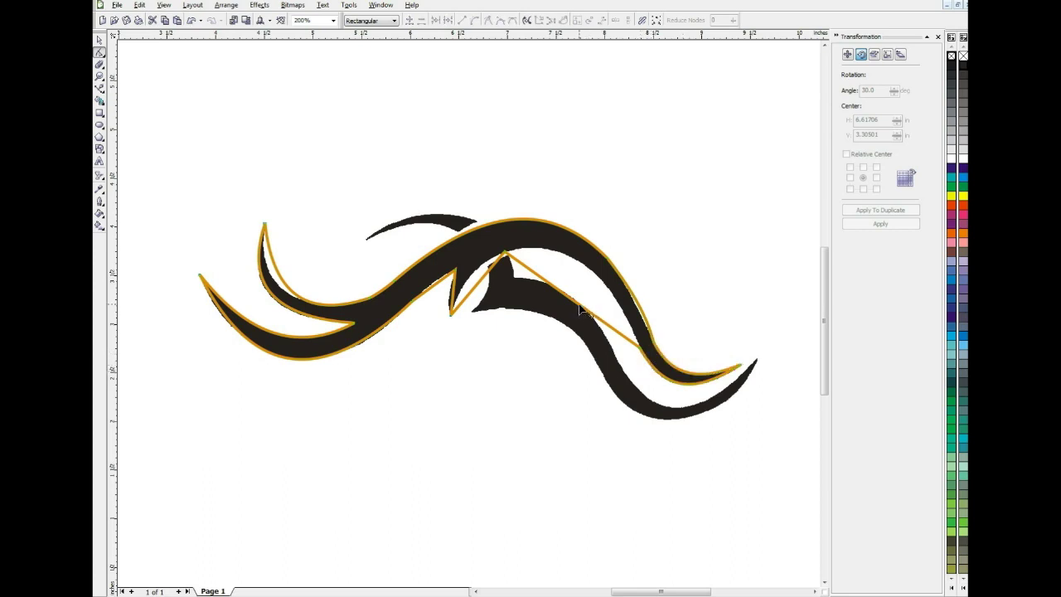
pyautogui.moveTo(579, 304); pyautogui.dragTo(587, 271)
pyautogui.moveTo(480, 279); pyautogui.dragTo(476, 282)
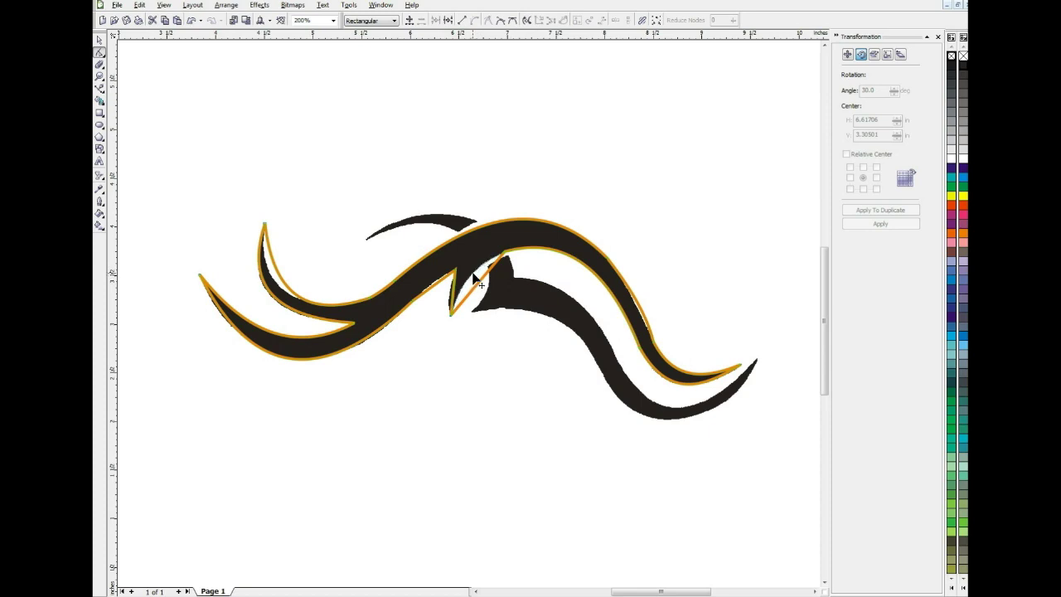
pyautogui.moveTo(474, 273); pyautogui.dragTo(451, 293)
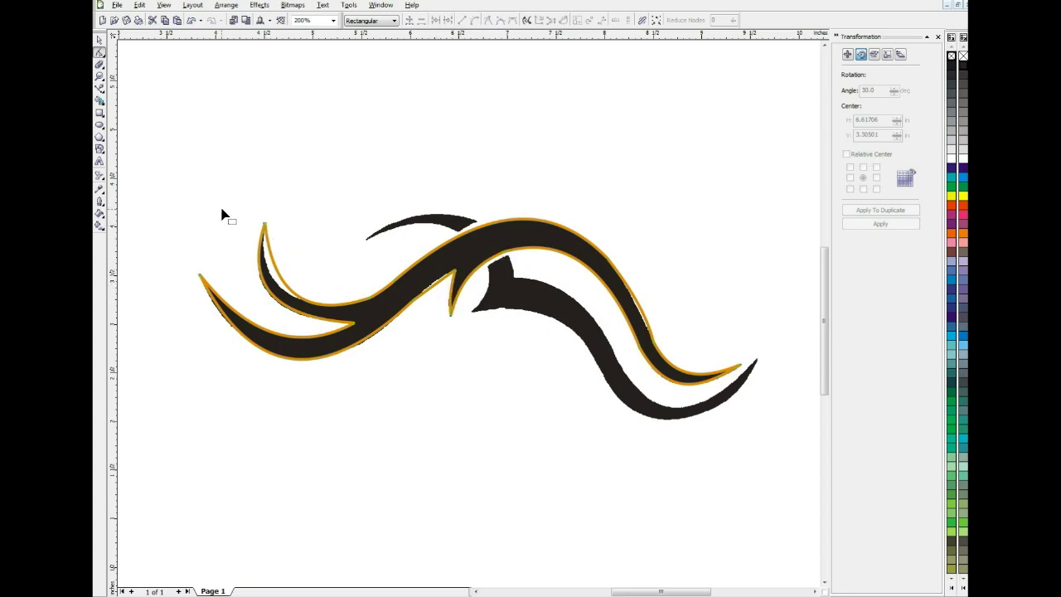
# Step: Fill the traced swirl shape with orange, remove its outline and deselect it
pyautogui.click(99, 40)
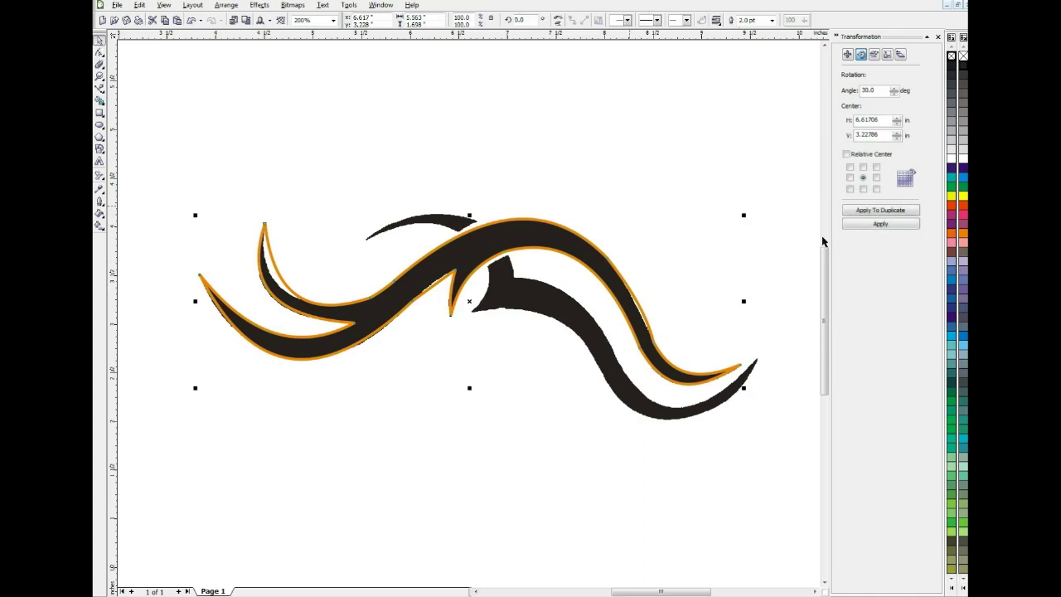
pyautogui.click(963, 239)
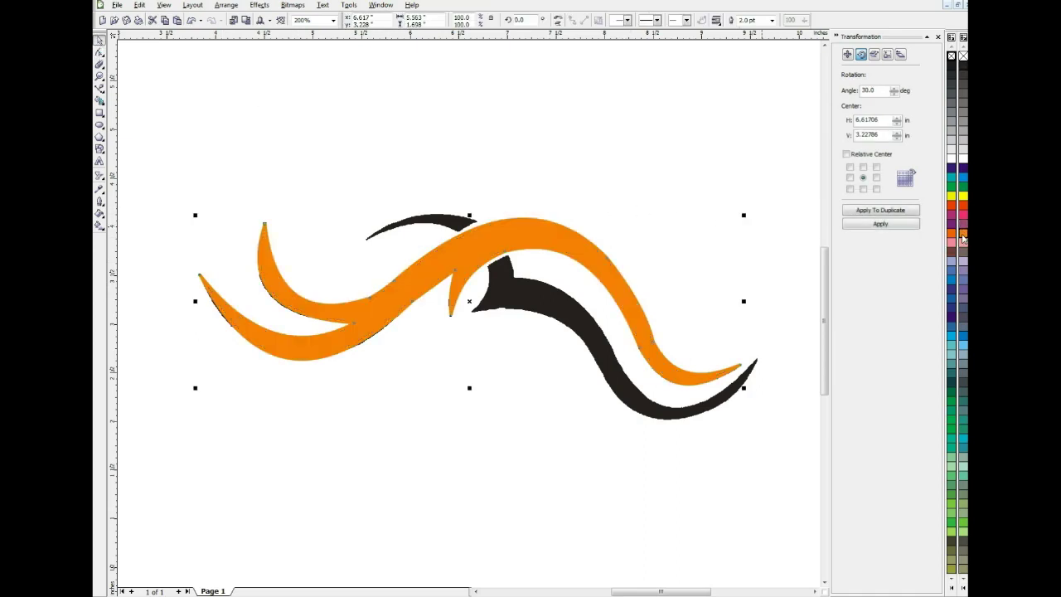
pyautogui.rightClick(963, 56)
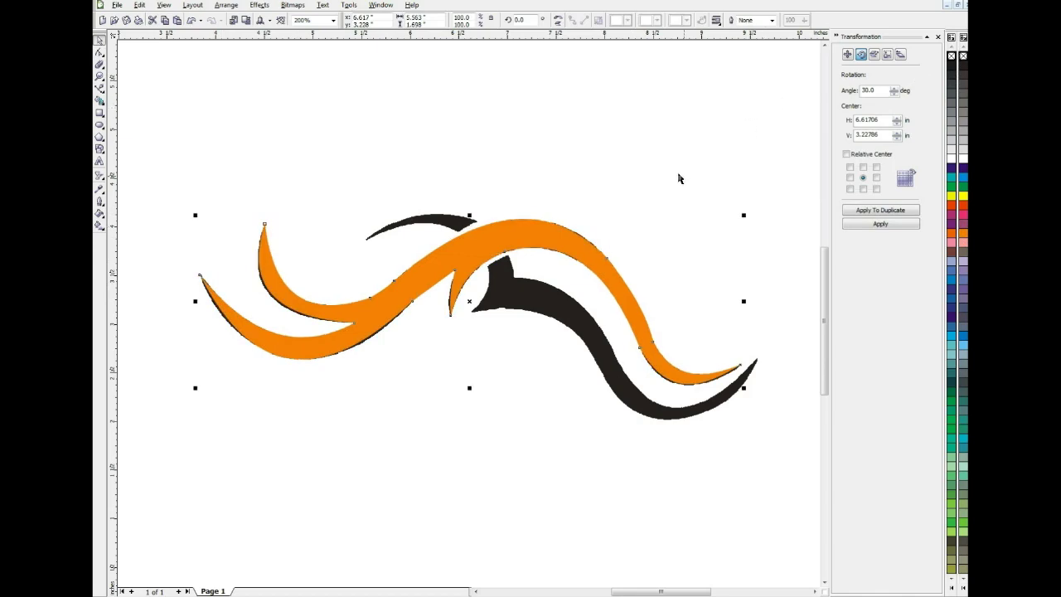
pyautogui.click(624, 172)
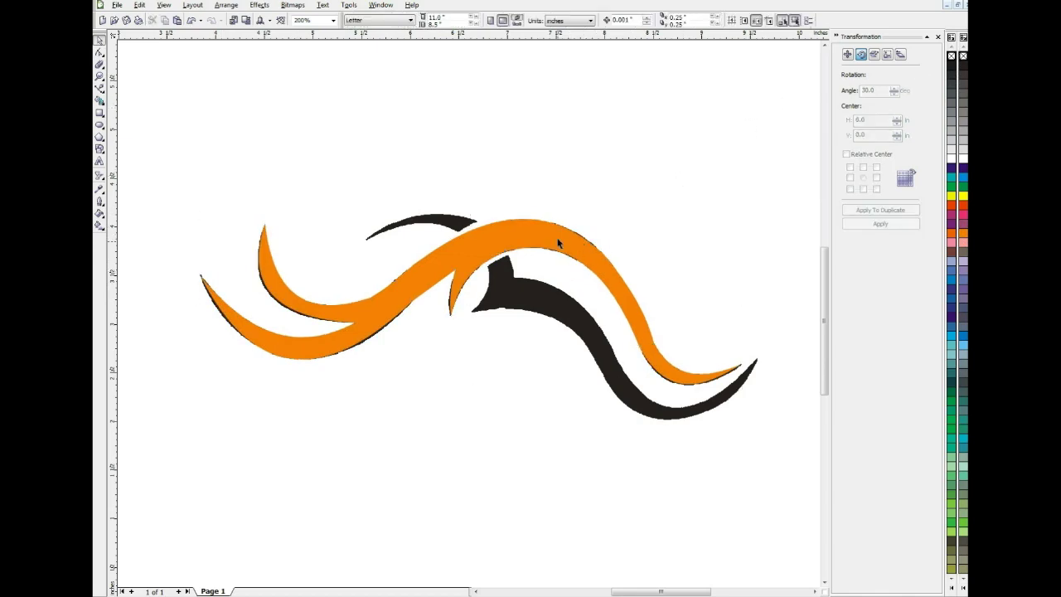
pyautogui.click(556, 239)
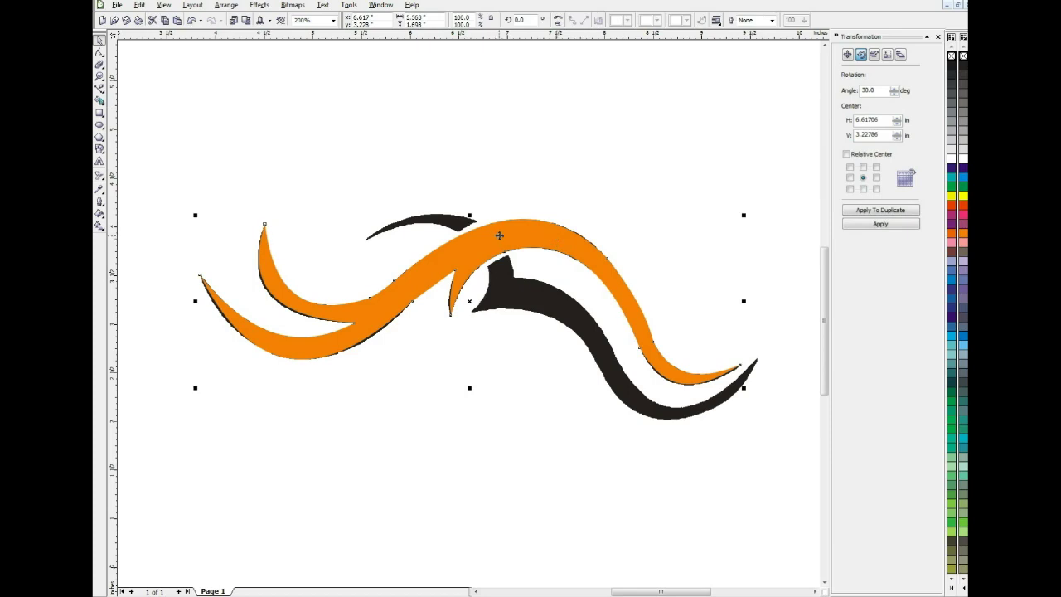
pyautogui.click(373, 166)
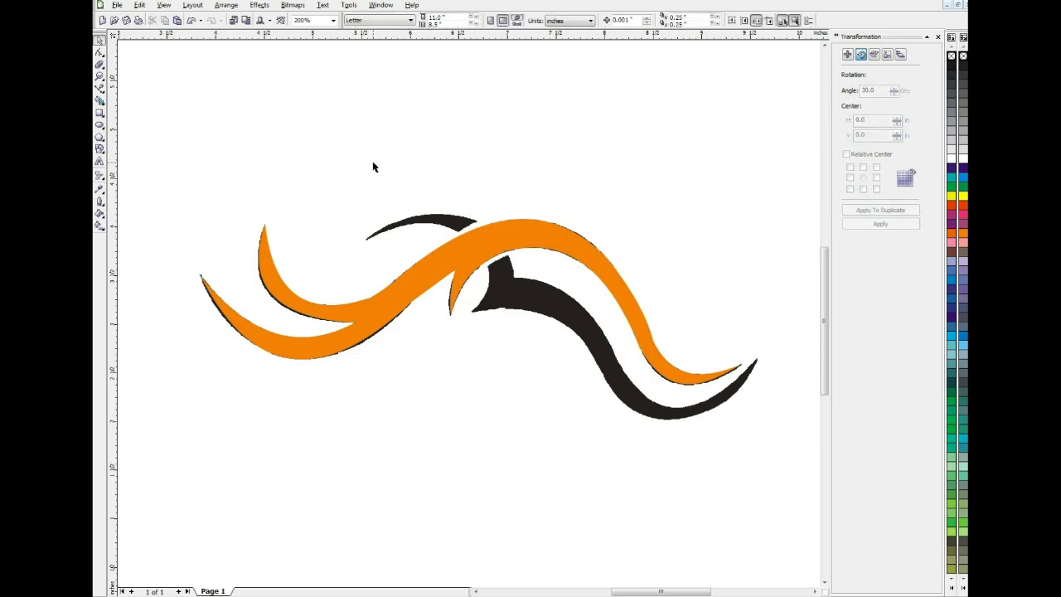
# Step: Apply a uniform transparency of 24 to the orange swirl shape with the Interactive Transparency tool
pyautogui.click(488, 238)
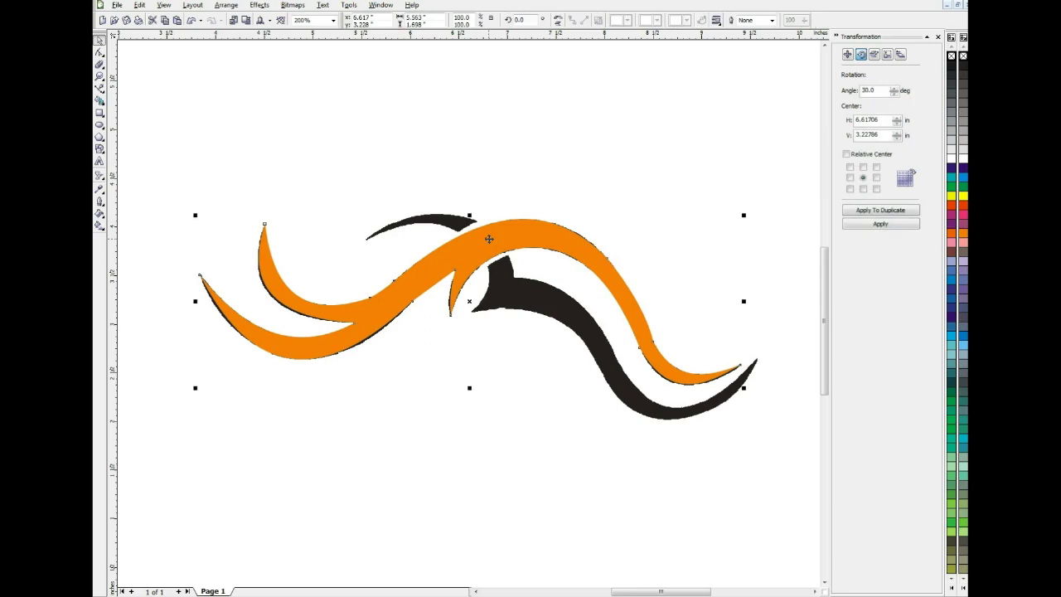
pyautogui.click(101, 176)
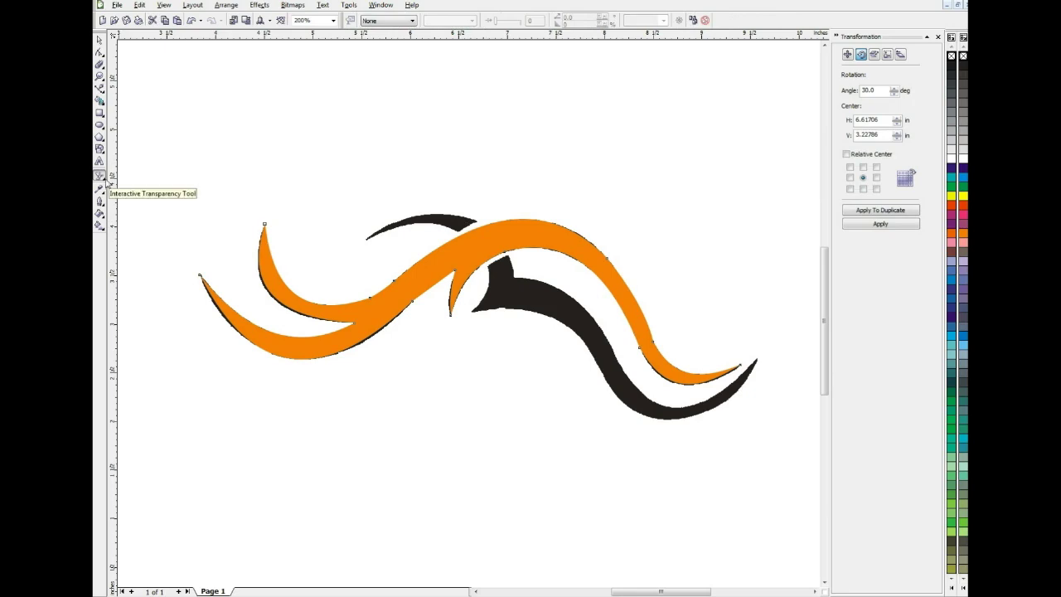
pyautogui.click(107, 183)
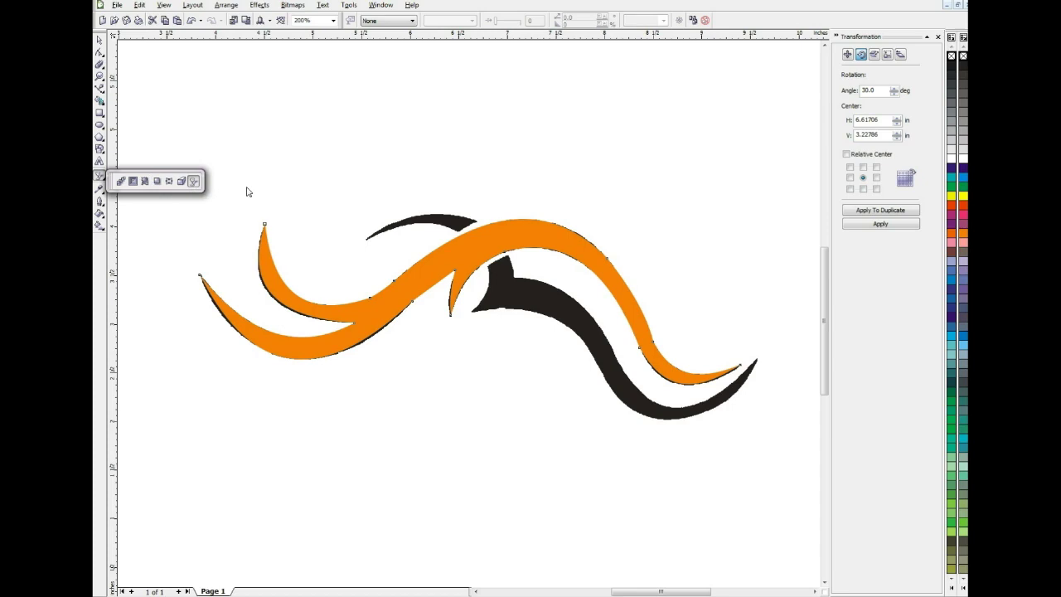
pyautogui.click(193, 182)
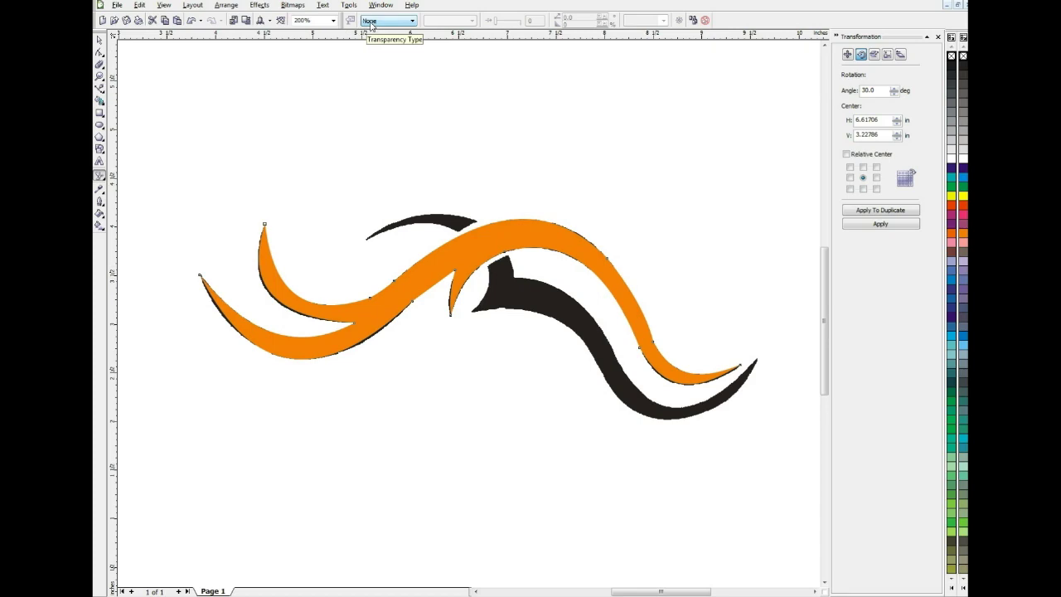
pyautogui.click(413, 22)
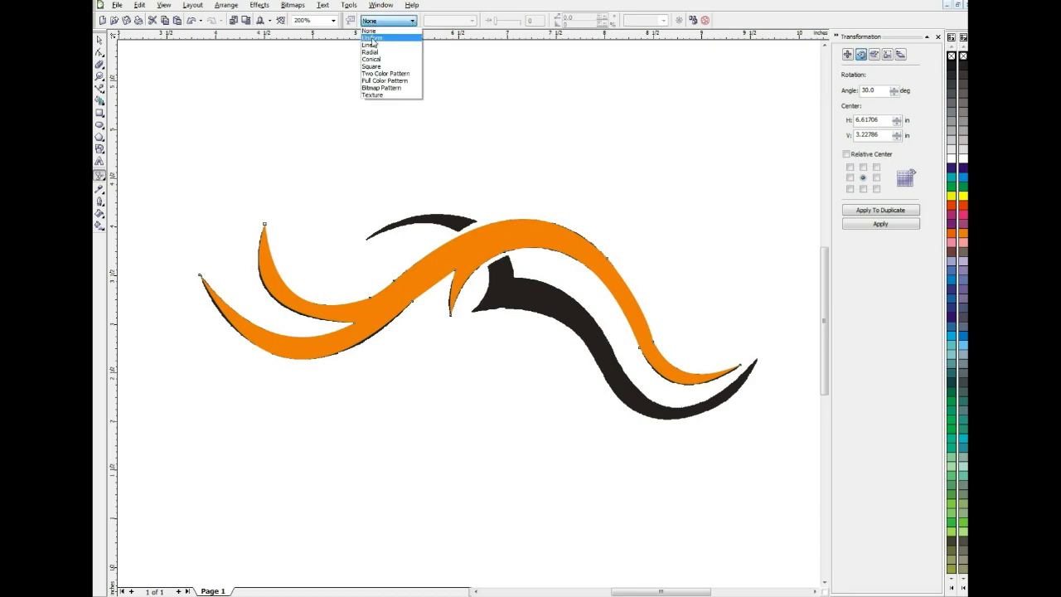
pyautogui.click(372, 39)
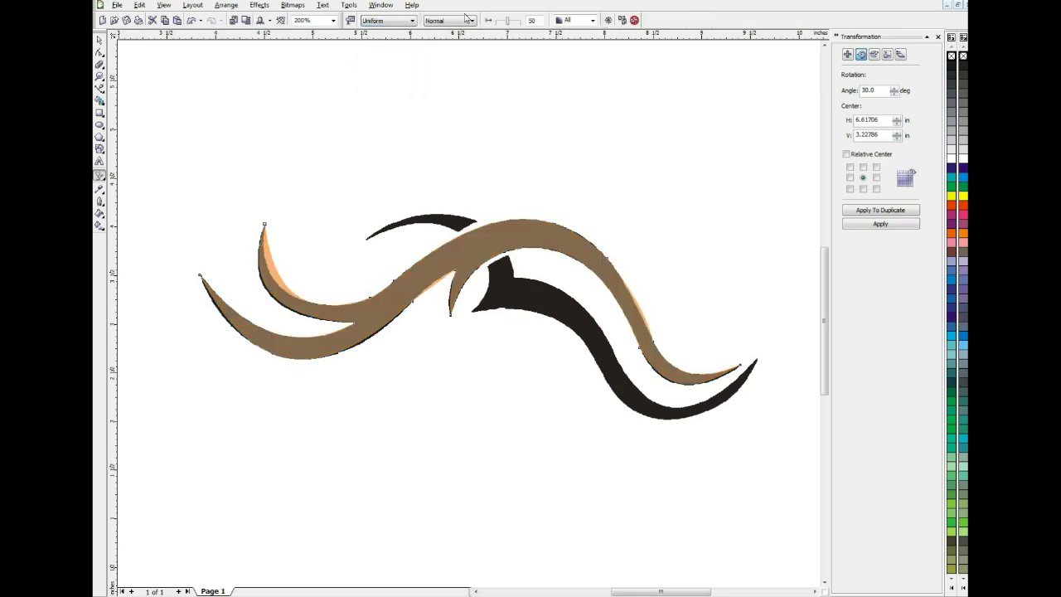
pyautogui.moveTo(509, 24); pyautogui.dragTo(503, 24)
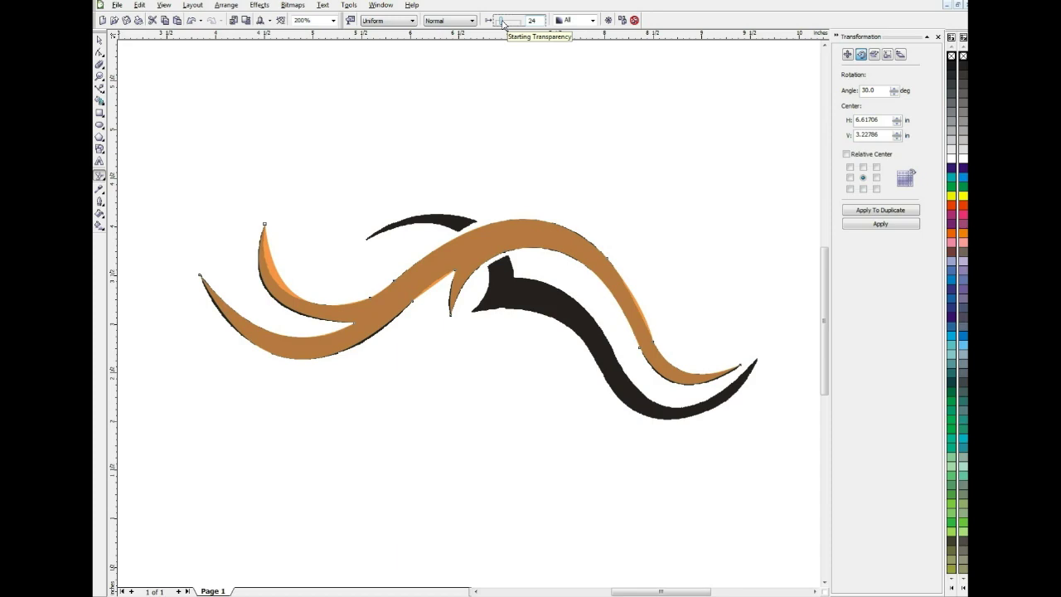
# Step: Adjust the curve handles of the orange shape's lower-left tail to follow the black swirl's outer edge
pyautogui.click(100, 51)
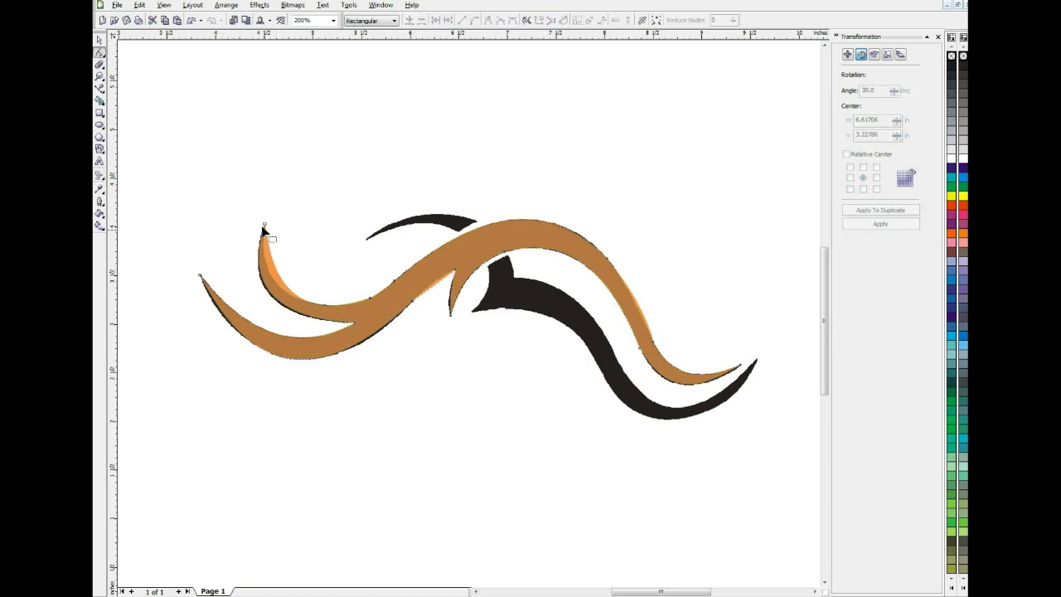
pyautogui.click(200, 275)
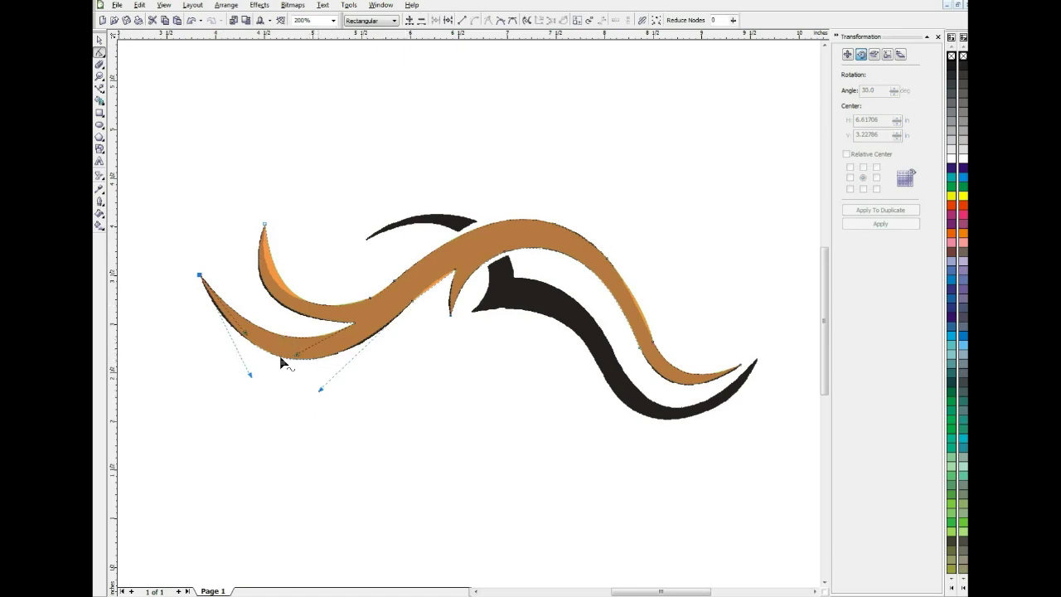
pyautogui.moveTo(321, 389); pyautogui.dragTo(334, 388)
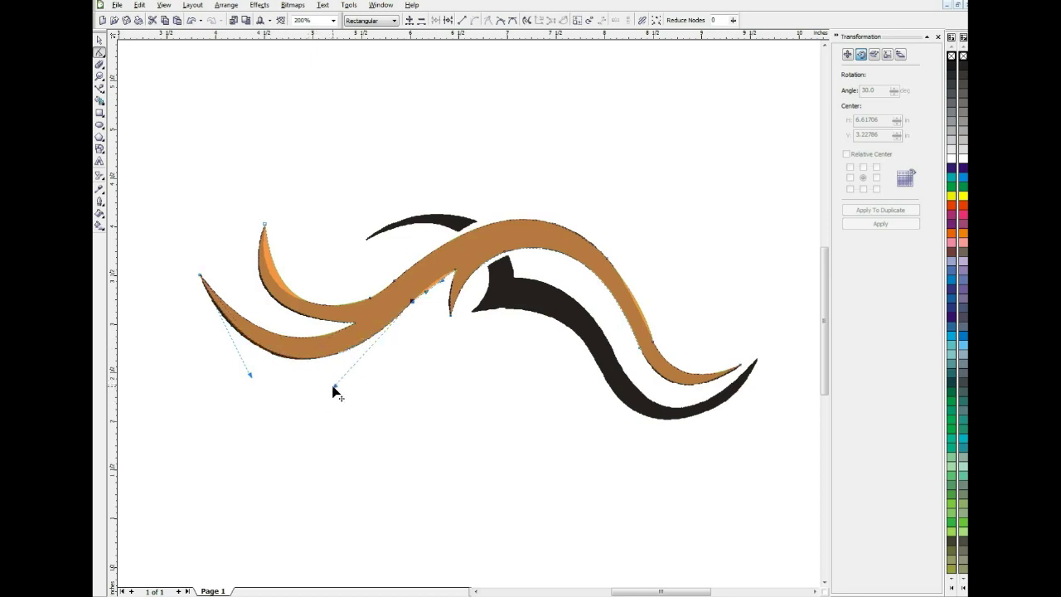
pyautogui.moveTo(250, 379); pyautogui.dragTo(243, 379)
pyautogui.moveTo(335, 387); pyautogui.dragTo(335, 388)
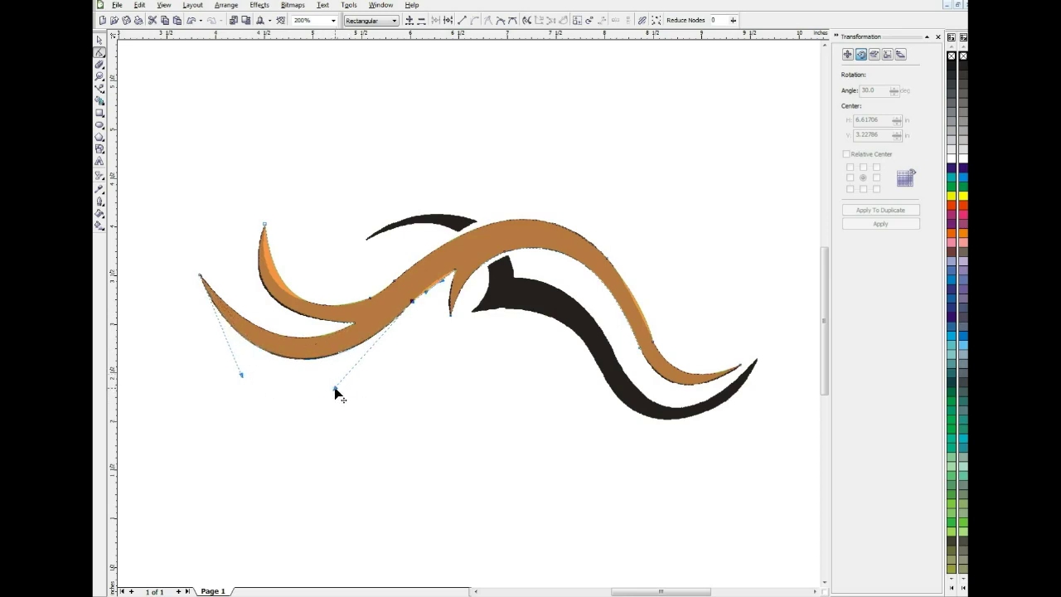
# Step: Adjust the handles around the upper-left tail's tip so both of its edges fit the black swirl
pyautogui.click(264, 224)
pyautogui.moveTo(246, 287); pyautogui.dragTo(243, 289)
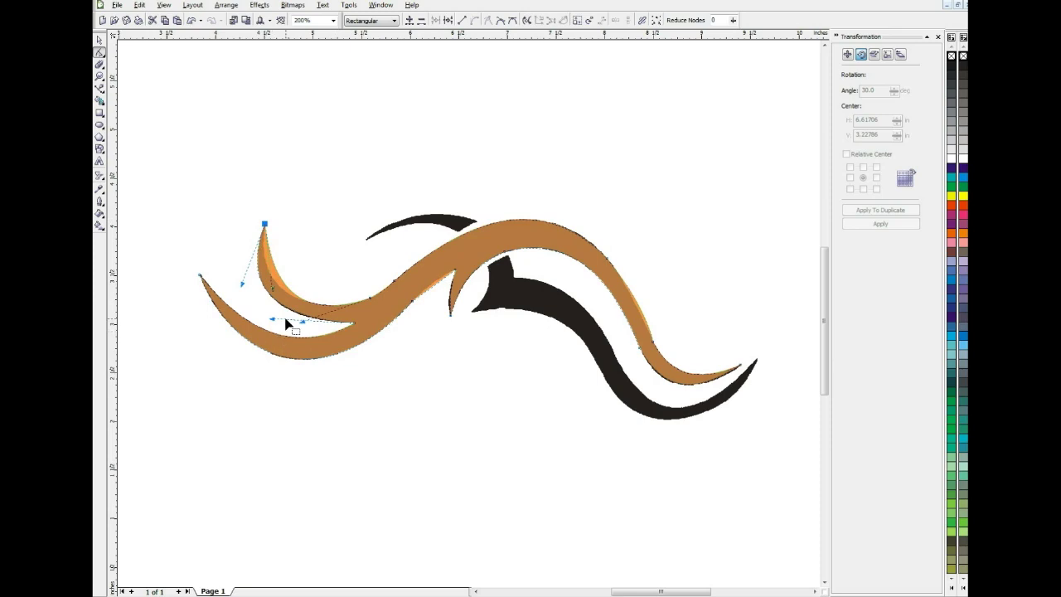
pyautogui.click(275, 321)
pyautogui.click(263, 225)
pyautogui.moveTo(252, 290); pyautogui.dragTo(254, 291)
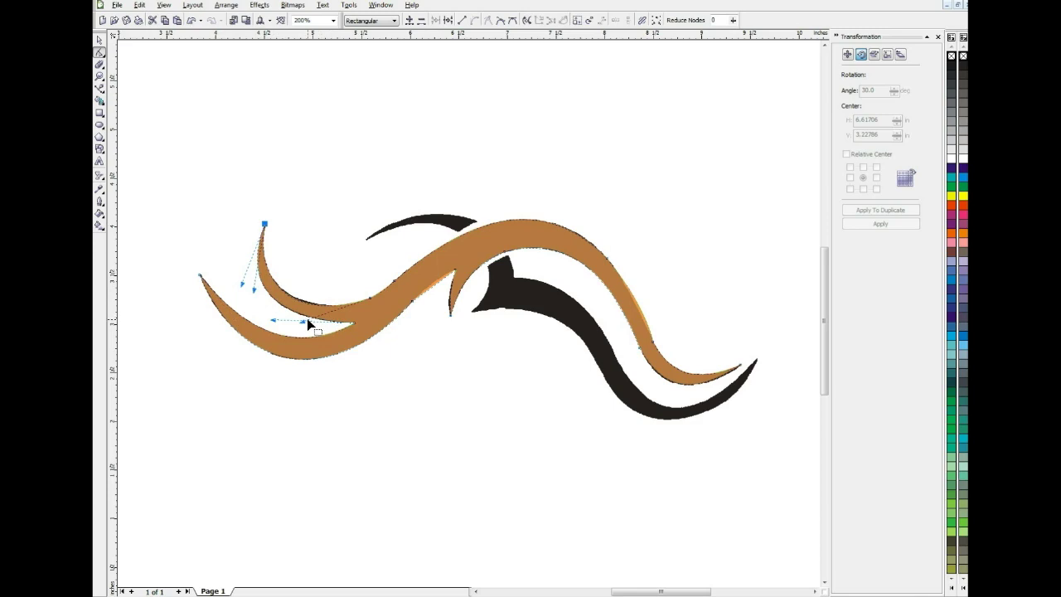
pyautogui.click(307, 322)
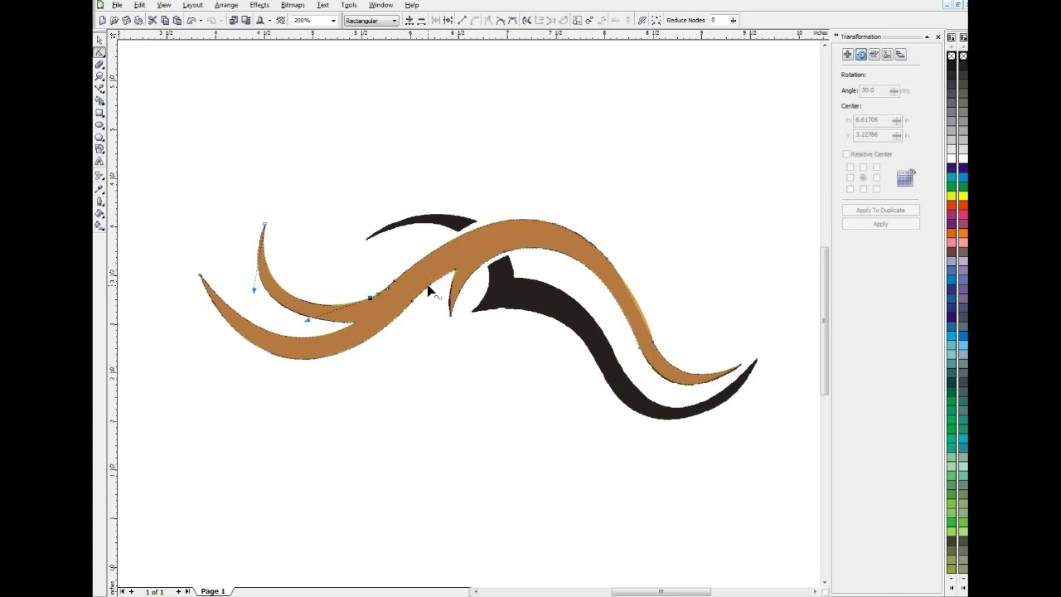
# Step: Fine-tune the curve handles along the orange shape's top crest and around its small spike
pyautogui.click(606, 260)
pyautogui.moveTo(545, 195); pyautogui.dragTo(548, 194)
pyautogui.click(450, 320)
pyautogui.click(453, 298)
pyautogui.moveTo(451, 292); pyautogui.dragTo(449, 292)
pyautogui.click(450, 312)
# Step: Refine the nodes and curves where the orange shape narrows into its right tail
pyautogui.click(654, 342)
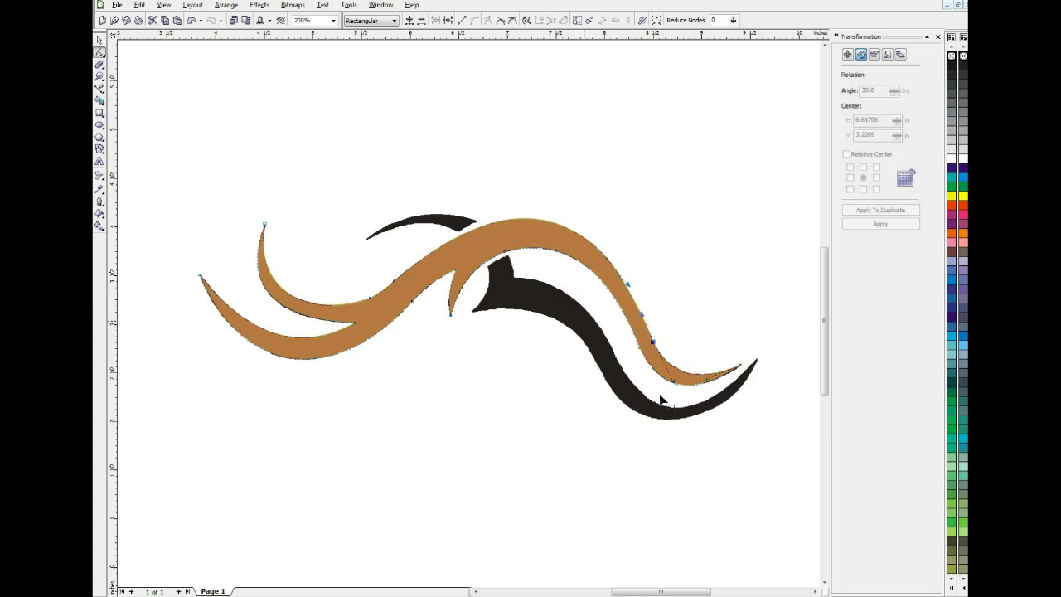
pyautogui.click(739, 367)
pyautogui.click(654, 344)
pyautogui.click(694, 316)
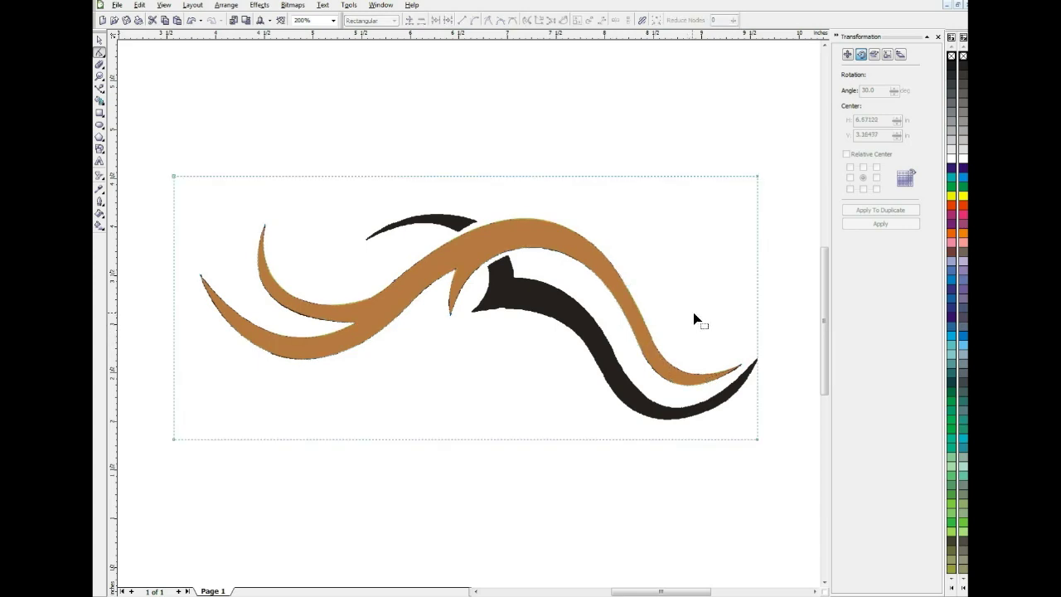
pyautogui.click(652, 356)
pyautogui.moveTo(707, 331); pyautogui.dragTo(623, 366)
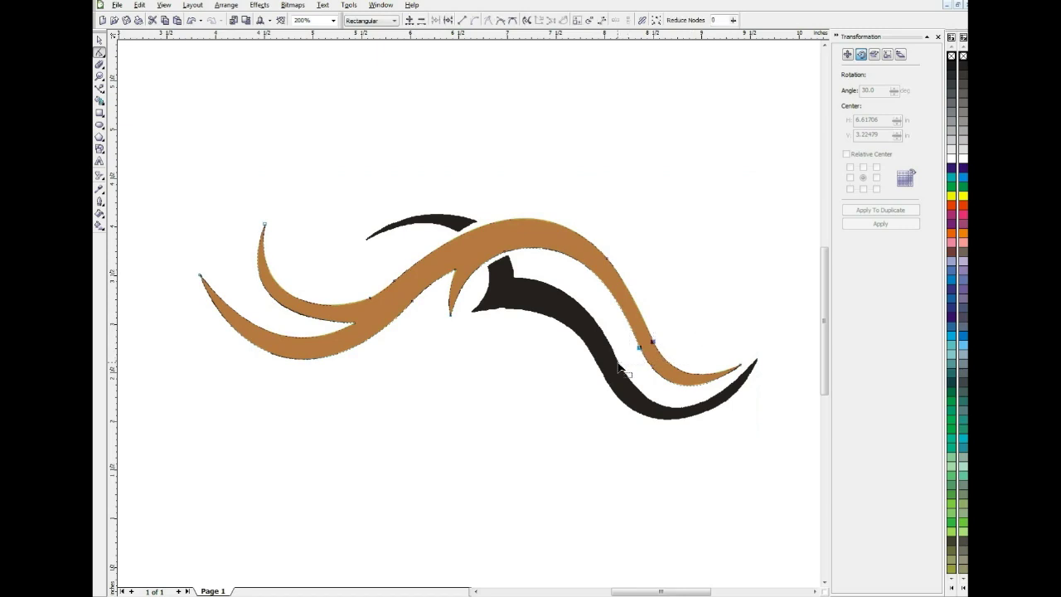
pyautogui.click(501, 21)
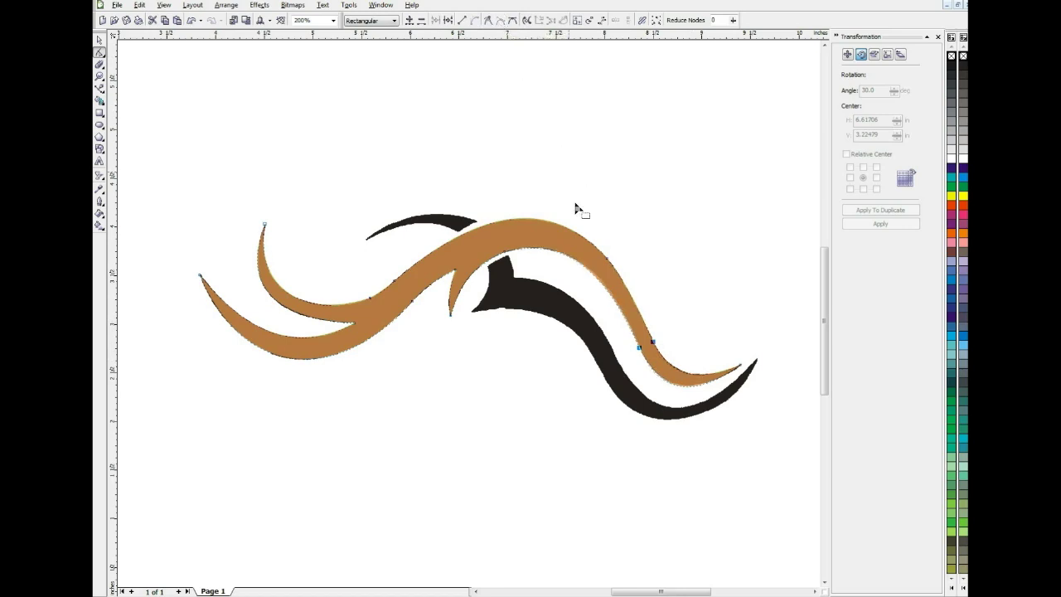
# Step: Adjust the nodes on the crest's outer edge and underside to fit the black swirl more closely
pyautogui.click(608, 260)
pyautogui.moveTo(358, 270); pyautogui.dragTo(422, 316)
pyautogui.click(505, 254)
pyautogui.click(505, 253)
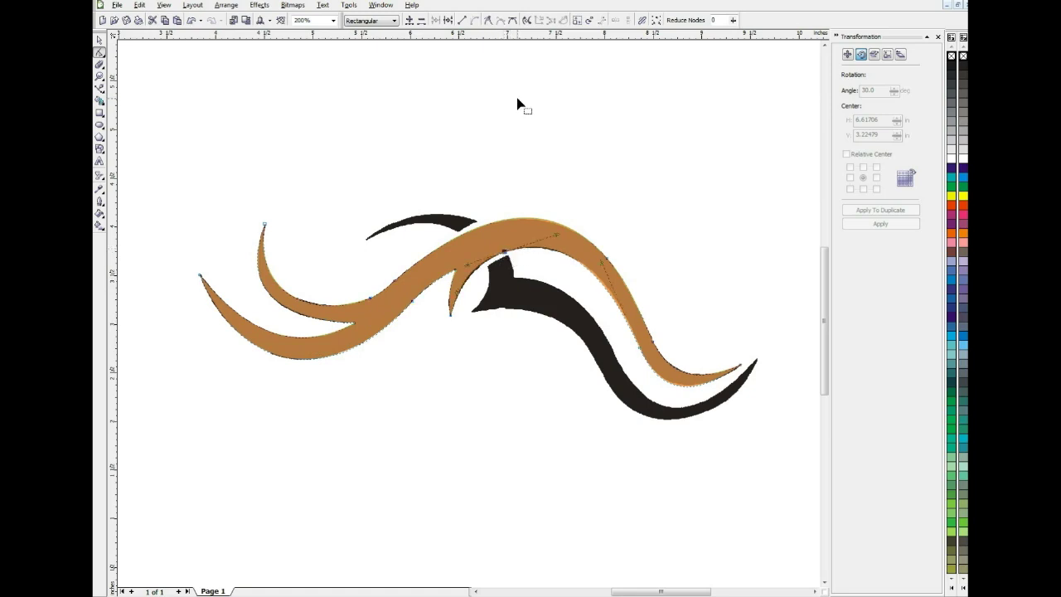
pyautogui.click(99, 41)
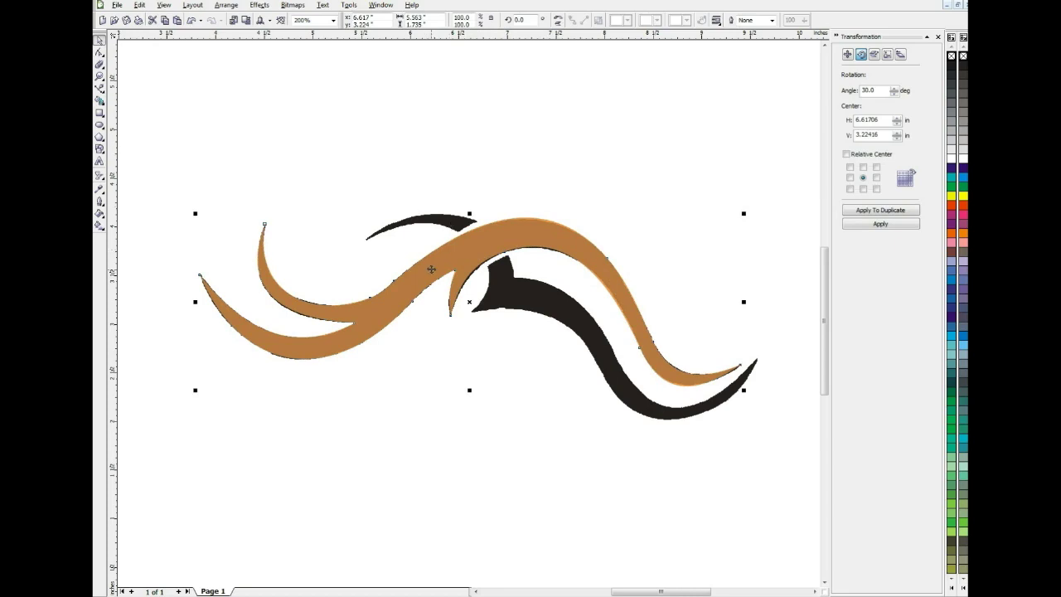
# Step: Reshape the crest's top curve and the right tail's lower edge with their curve handles
pyautogui.click(99, 51)
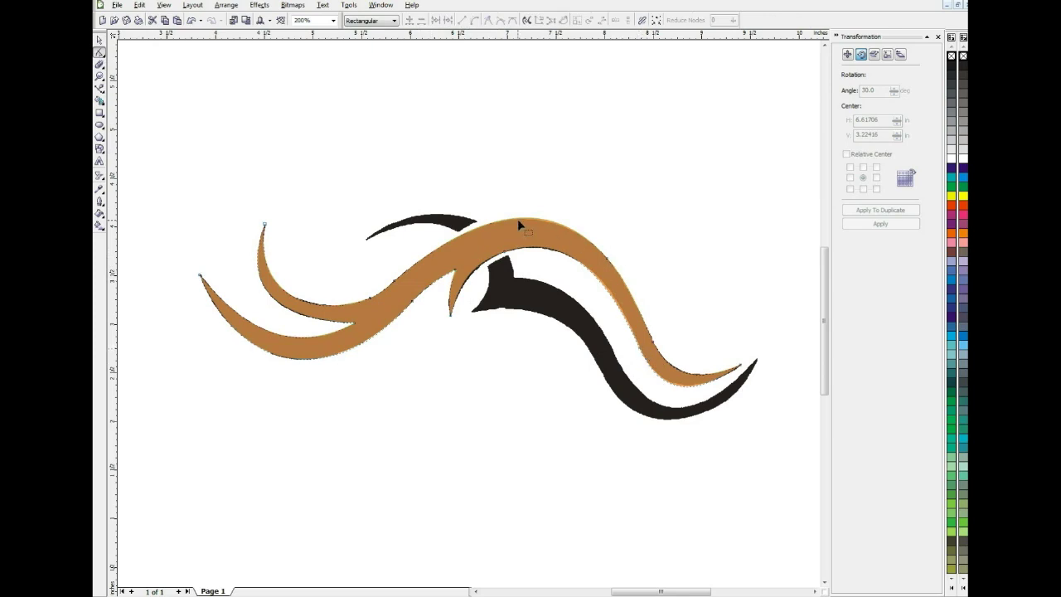
pyautogui.click(394, 282)
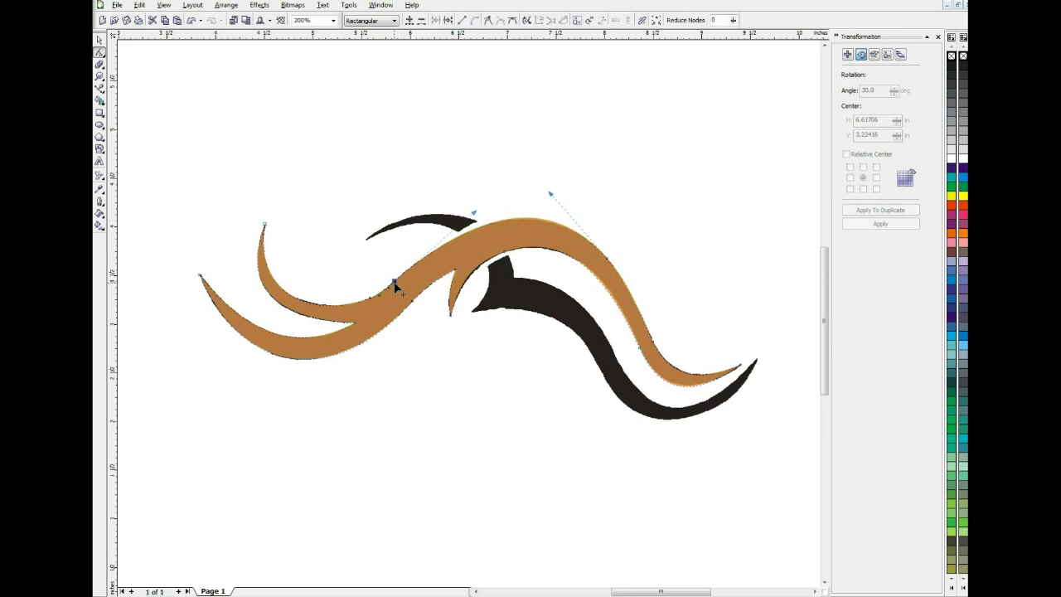
pyautogui.click(553, 196)
pyautogui.click(639, 348)
pyautogui.moveTo(602, 263); pyautogui.dragTo(603, 258)
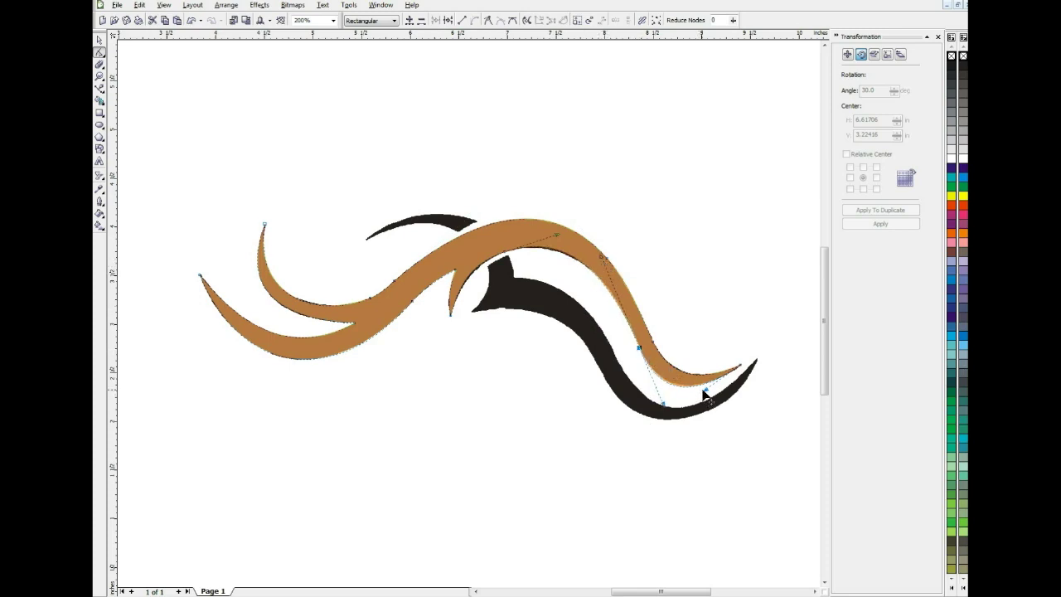
pyautogui.moveTo(705, 390); pyautogui.dragTo(707, 386)
# Step: Move the orange shape above the bitmap for comparison and undo the move
pyautogui.click(100, 39)
pyautogui.moveTo(564, 249); pyautogui.dragTo(561, 130)
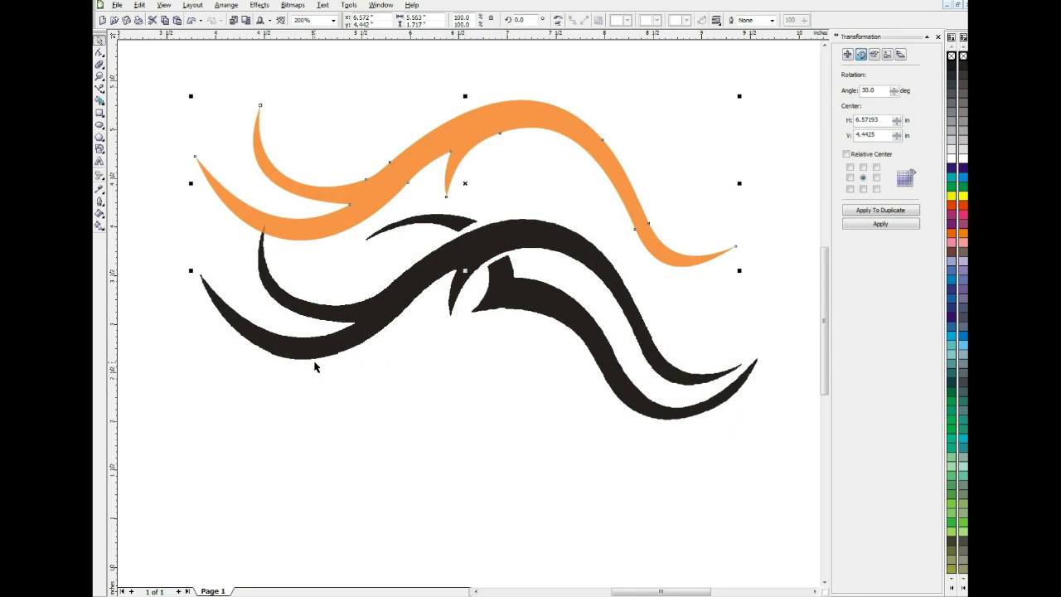
pyautogui.hotkey('ctrl', 'z')
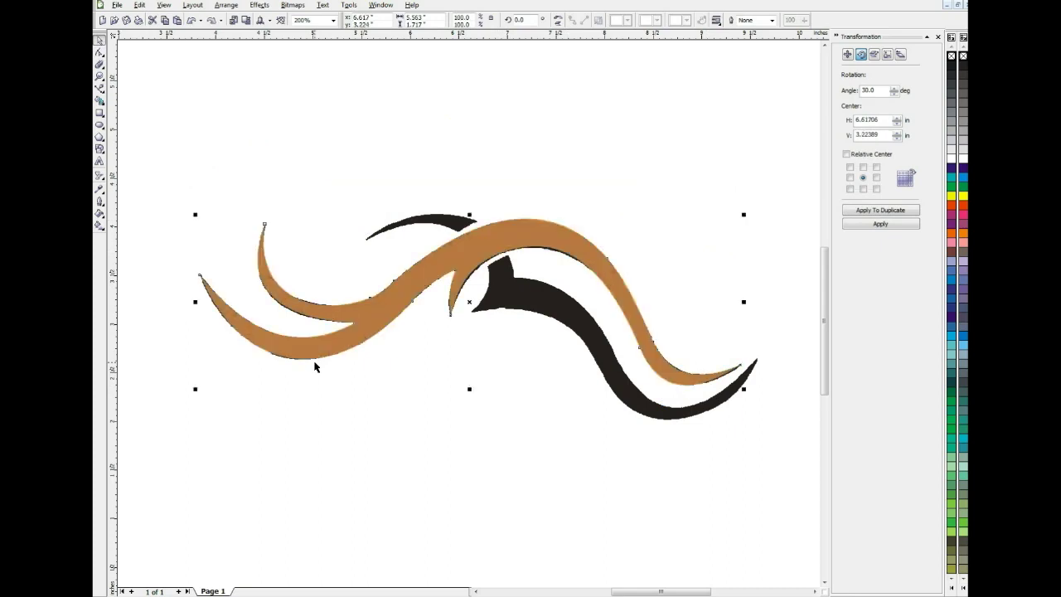
pyautogui.click(100, 51)
pyautogui.click(450, 314)
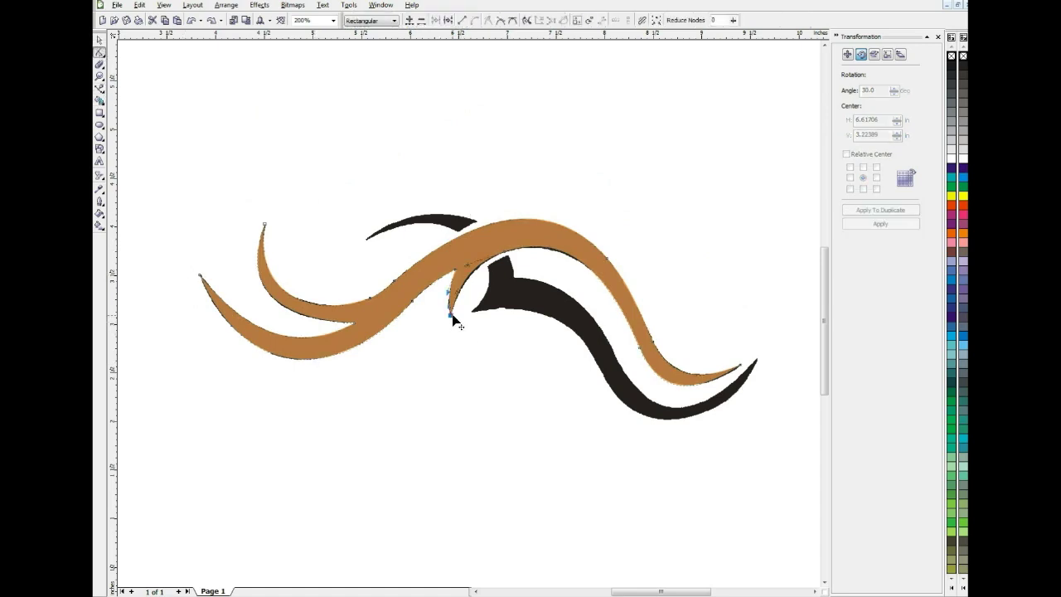
pyautogui.click(504, 252)
pyautogui.click(99, 40)
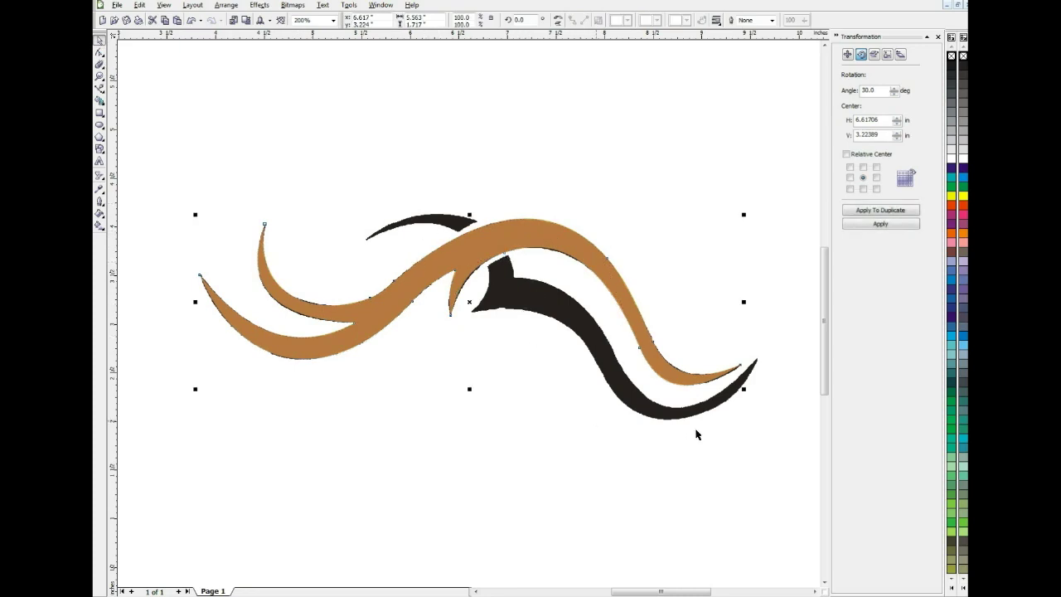
# Step: Draw a closed six-node straight-line outline around the second black swirl with the Bezier tool, starting and ending at its thin left tip
pyautogui.click(585, 411)
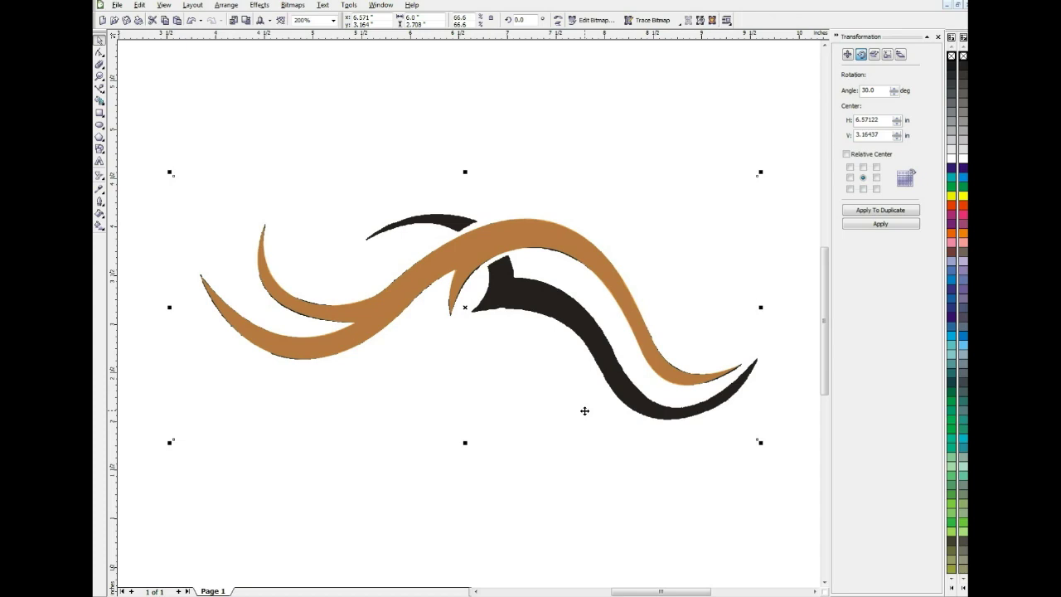
pyautogui.press('F10')
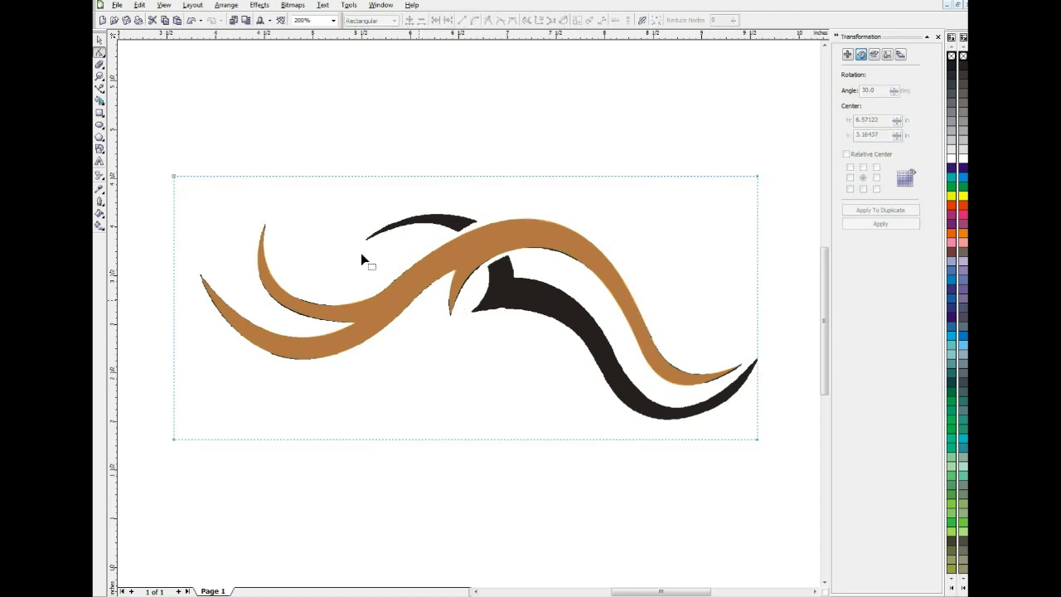
pyautogui.click(100, 88)
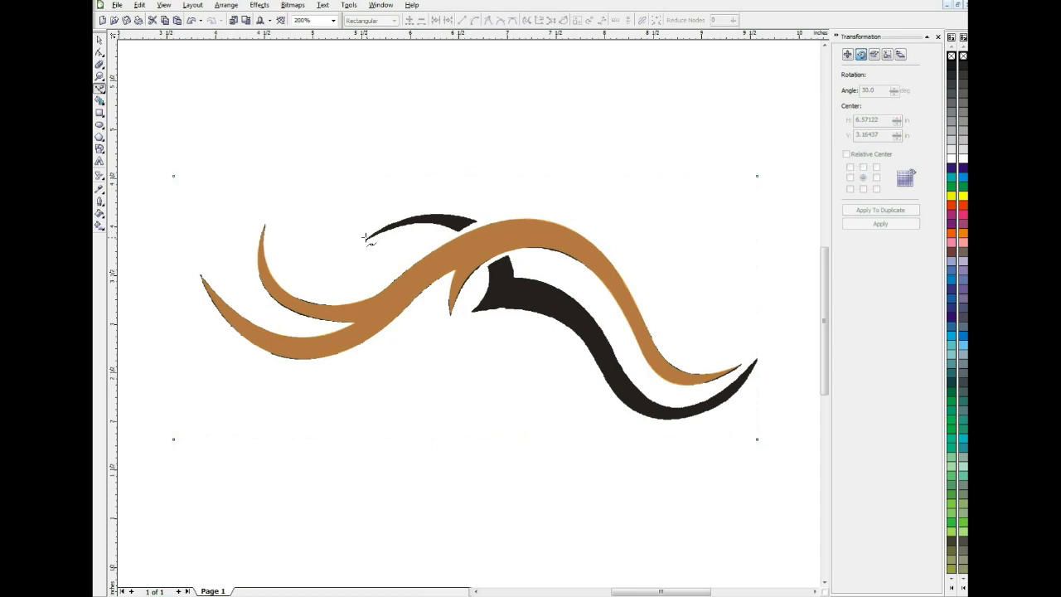
pyautogui.click(365, 238)
pyautogui.click(514, 278)
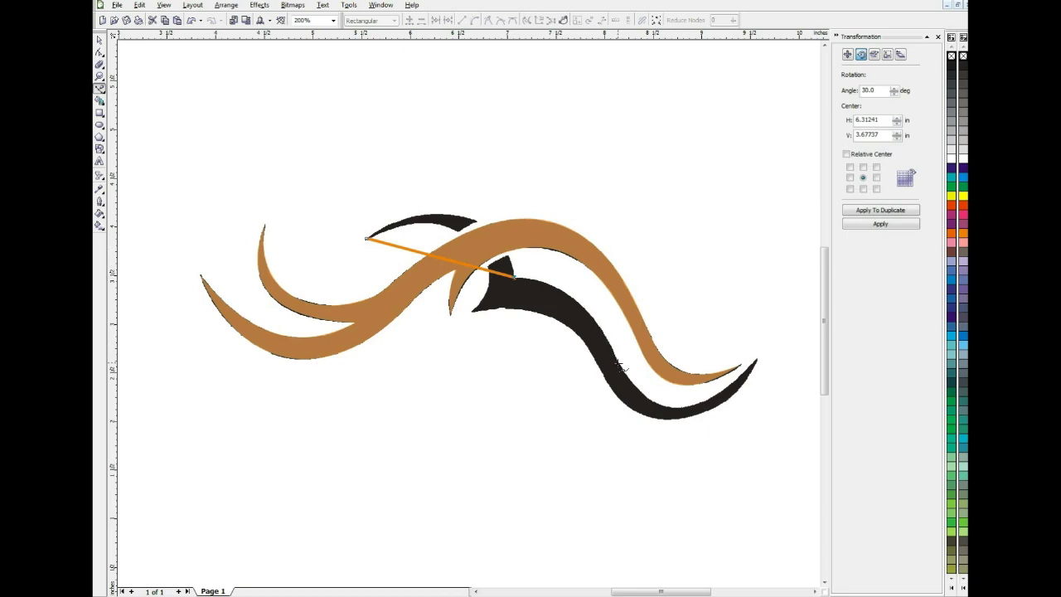
pyautogui.click(620, 365)
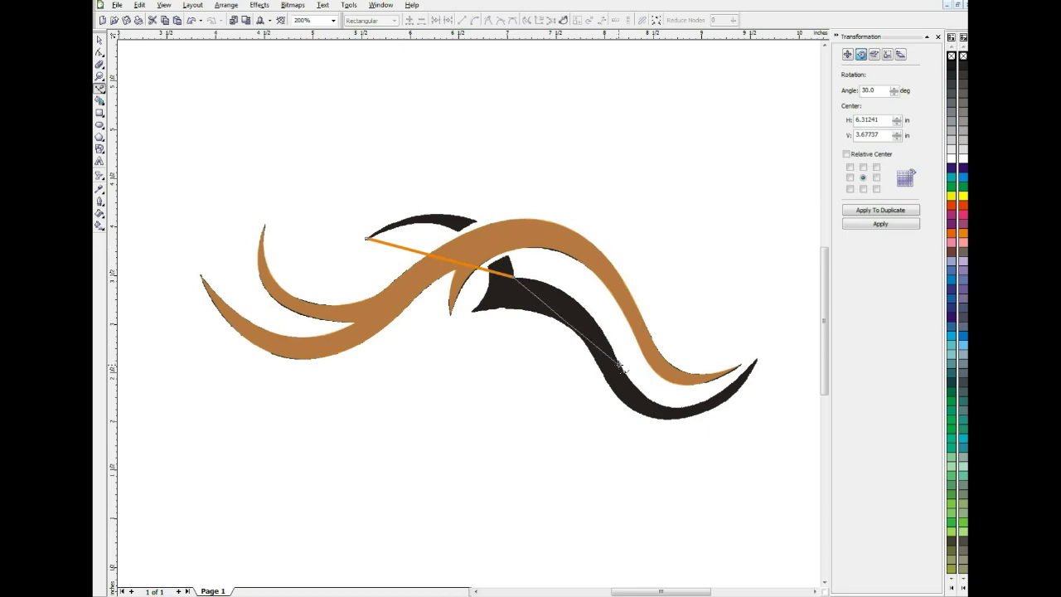
pyautogui.click(757, 361)
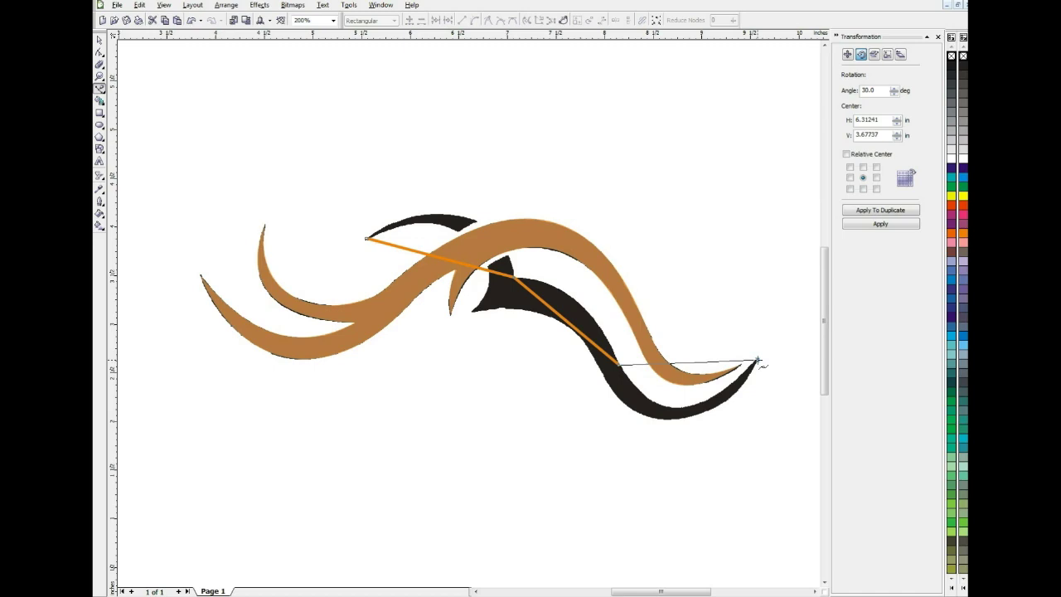
pyautogui.click(600, 373)
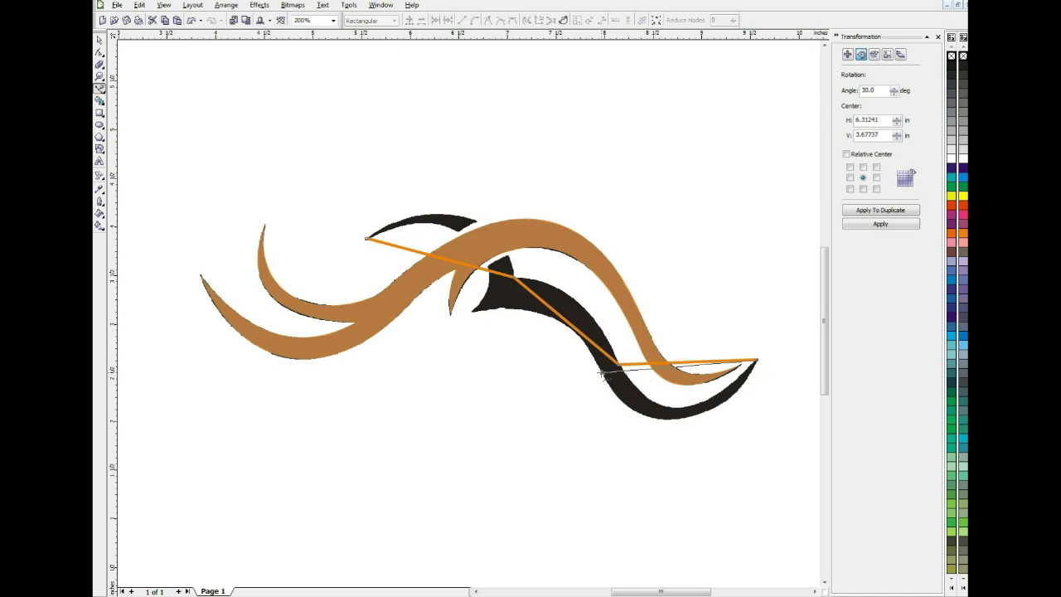
pyautogui.click(472, 314)
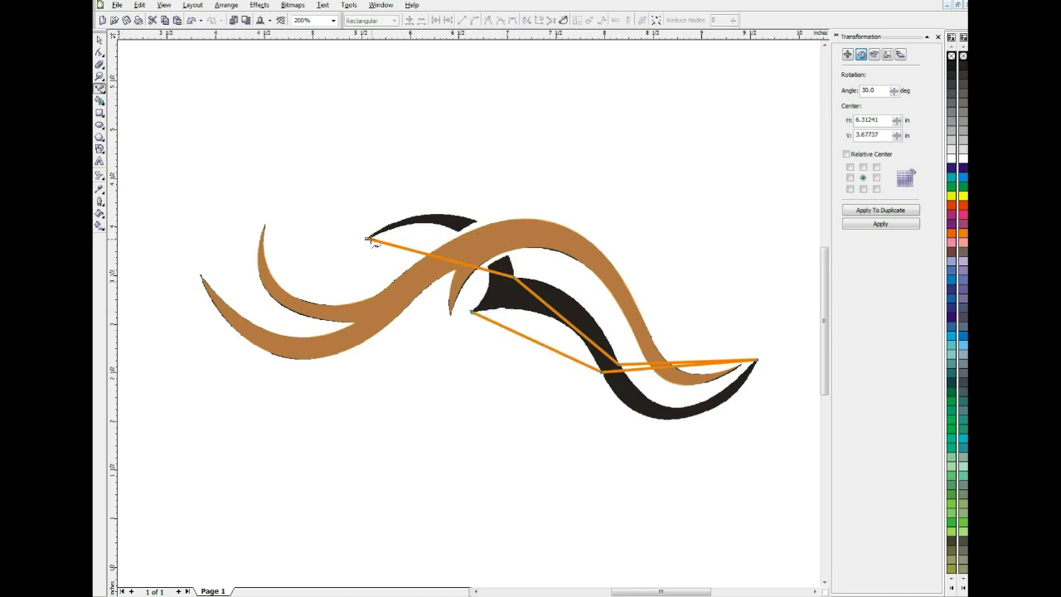
pyautogui.click(367, 240)
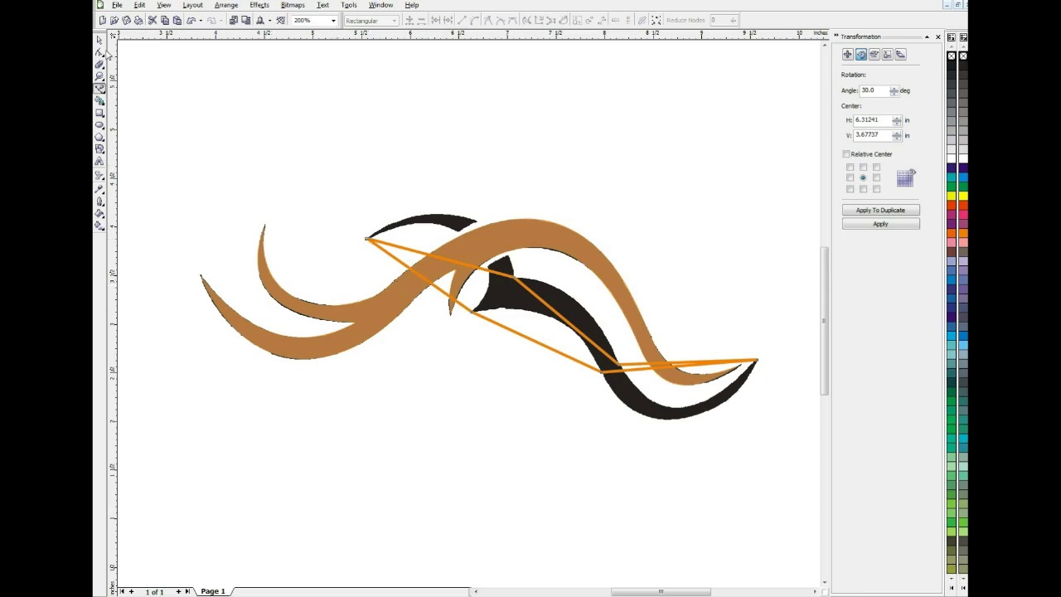
# Step: Select all nodes of the second swirl's outline and convert its straight segments to curves
pyautogui.click(100, 51)
pyautogui.click(431, 207)
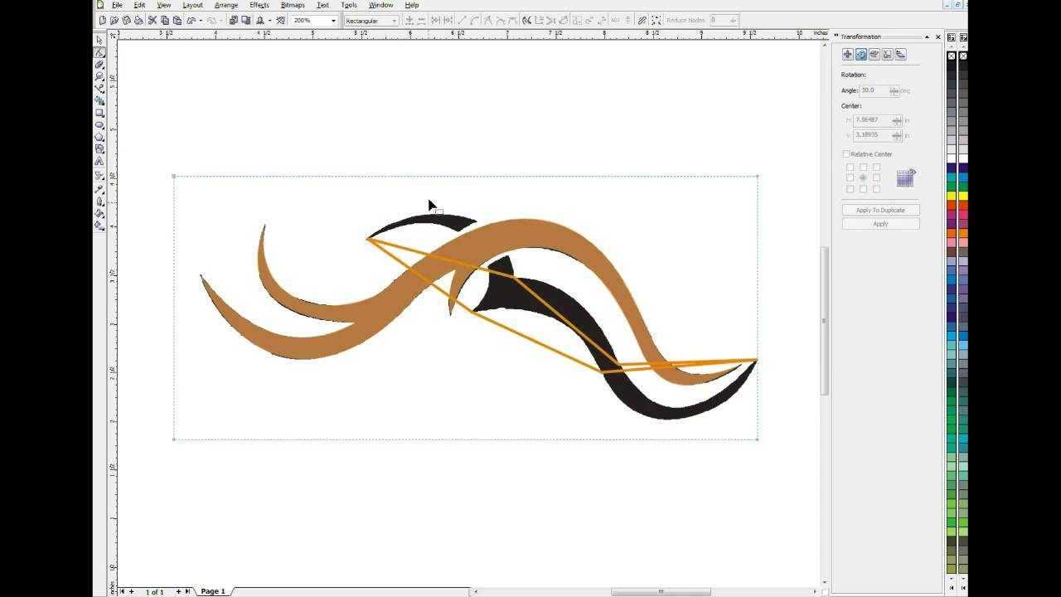
pyautogui.moveTo(336, 152); pyautogui.dragTo(523, 308)
pyautogui.moveTo(328, 184); pyautogui.dragTo(788, 452)
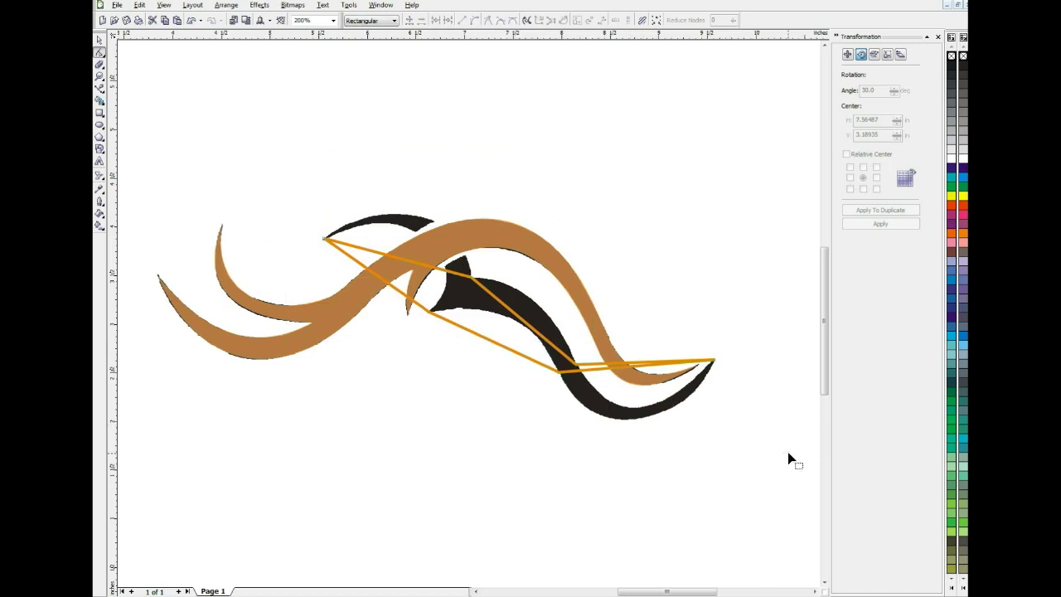
pyautogui.moveTo(267, 197); pyautogui.dragTo(770, 475)
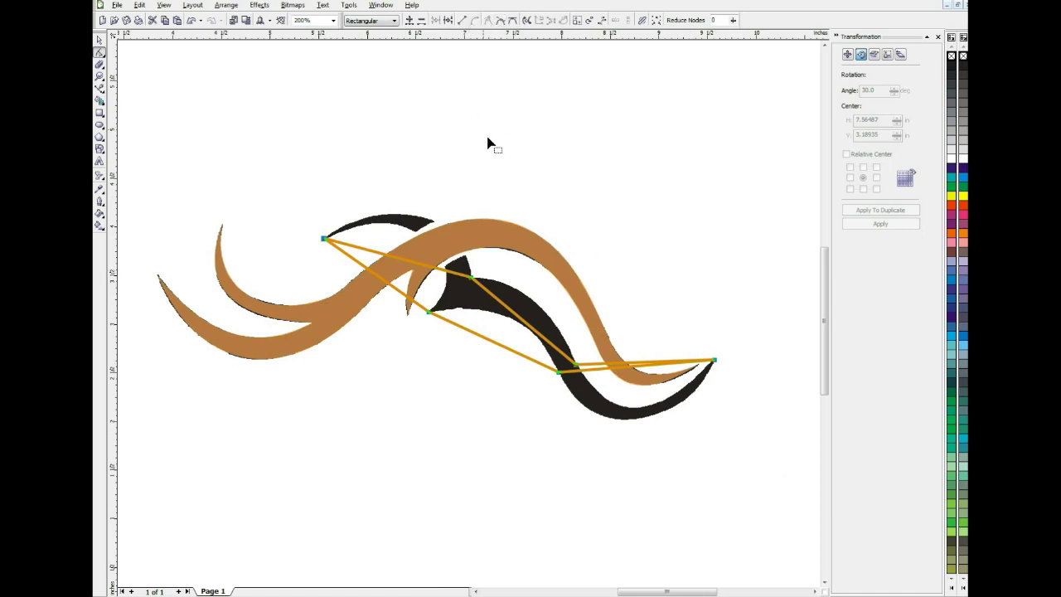
# Step: Bend the outline's first segment upward so it follows the second swirl's upper-left edge
pyautogui.click(404, 248)
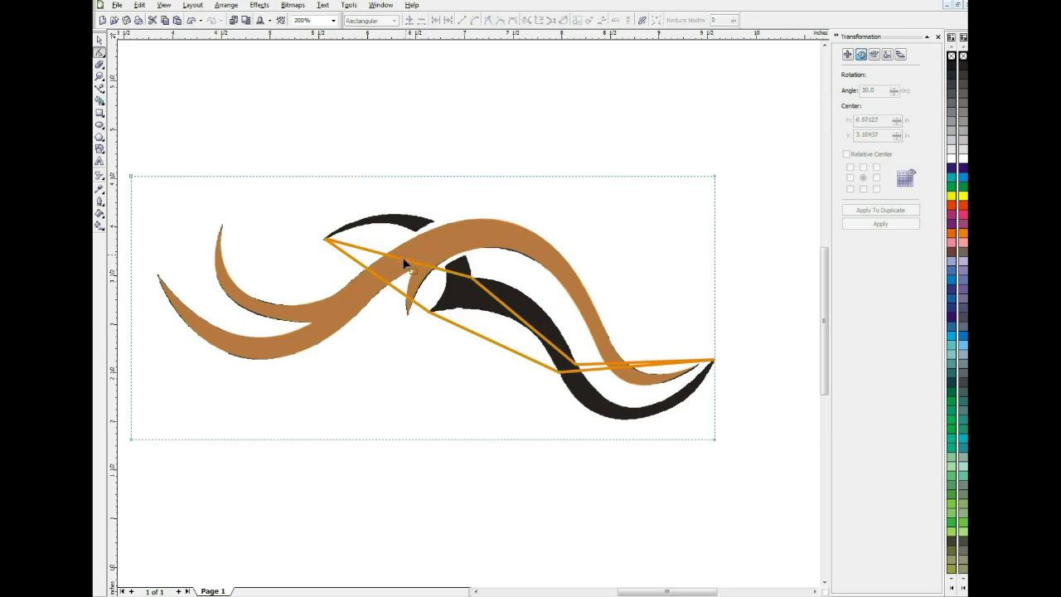
pyautogui.click(405, 263)
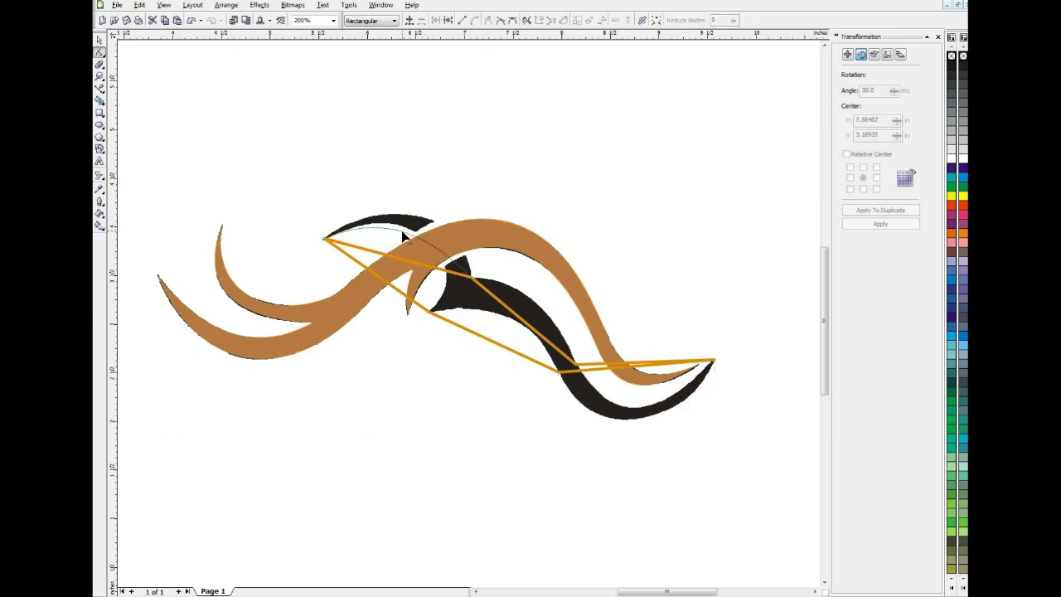
pyautogui.moveTo(418, 219); pyautogui.dragTo(418, 217)
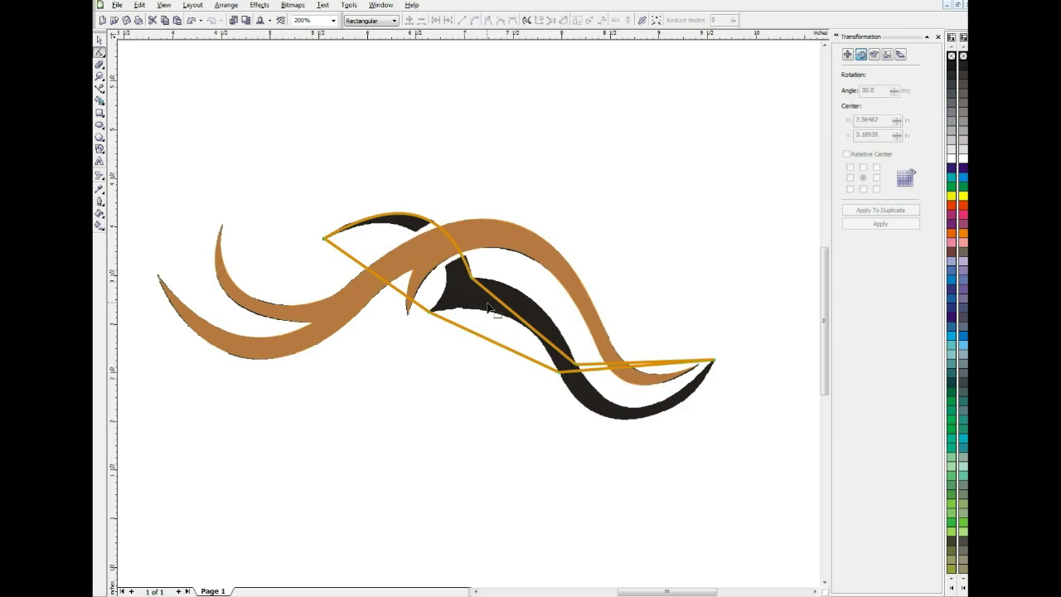
# Step: Bend the remaining segments of the second swirl's outline so they follow the body, right tail and inner edges of the black bitmap
pyautogui.click(512, 314)
pyautogui.moveTo(528, 298); pyautogui.dragTo(528, 299)
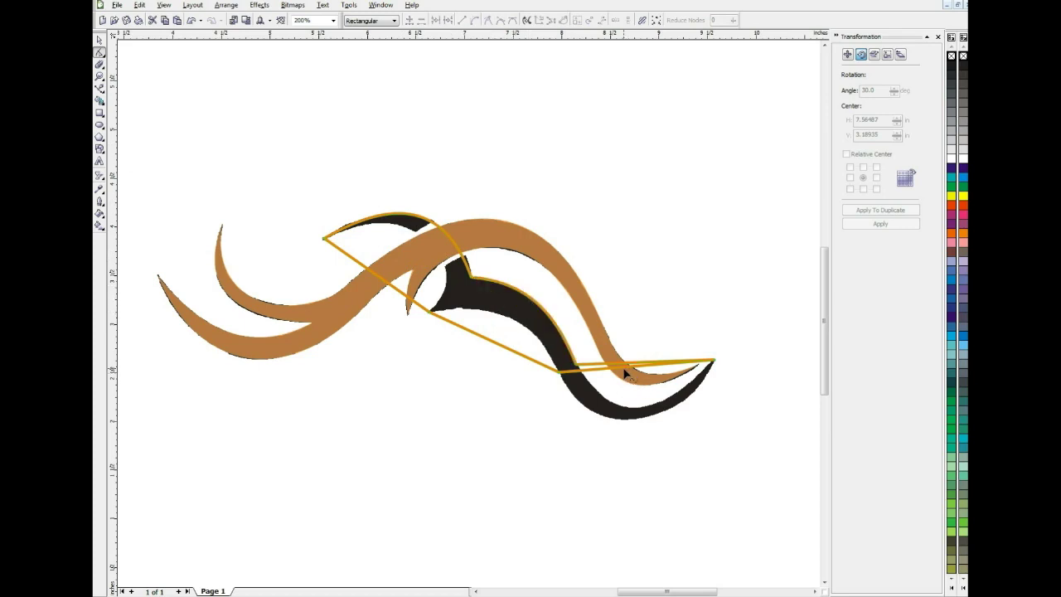
pyautogui.moveTo(626, 375); pyautogui.dragTo(630, 419)
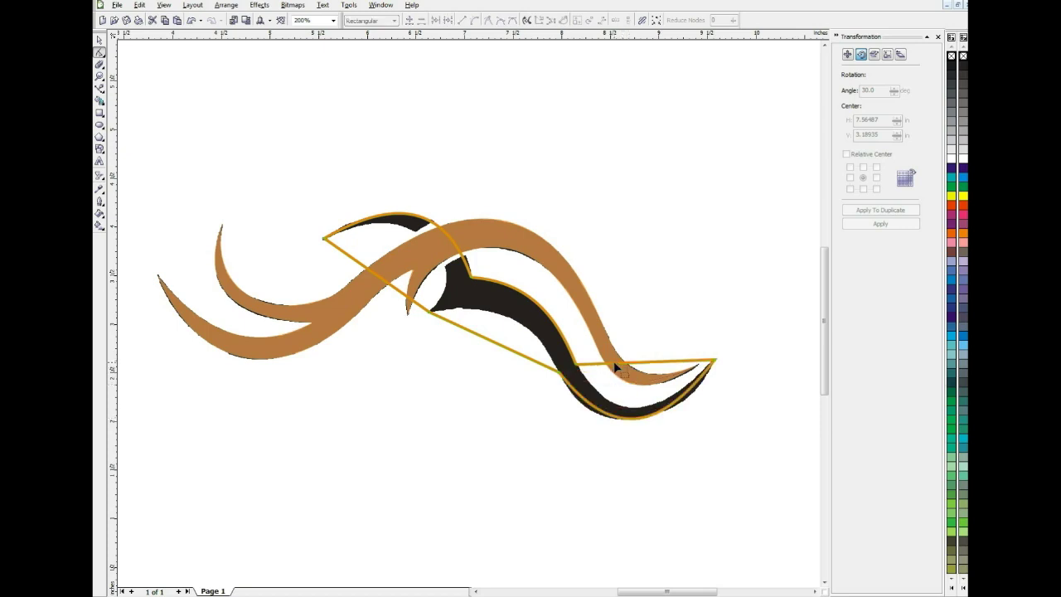
pyautogui.moveTo(627, 370); pyautogui.dragTo(628, 416)
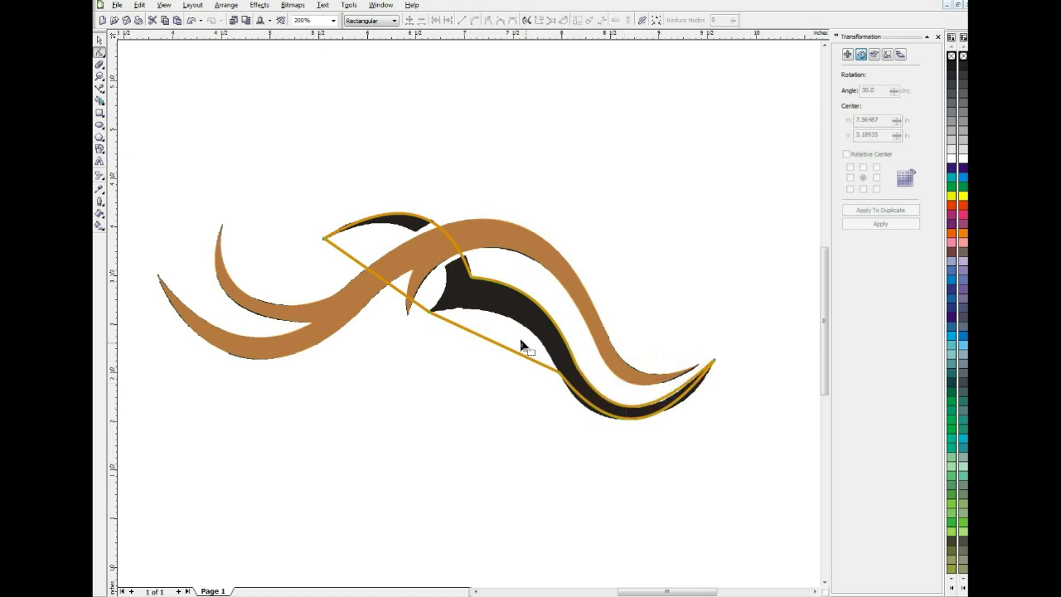
pyautogui.moveTo(490, 340); pyautogui.dragTo(504, 320)
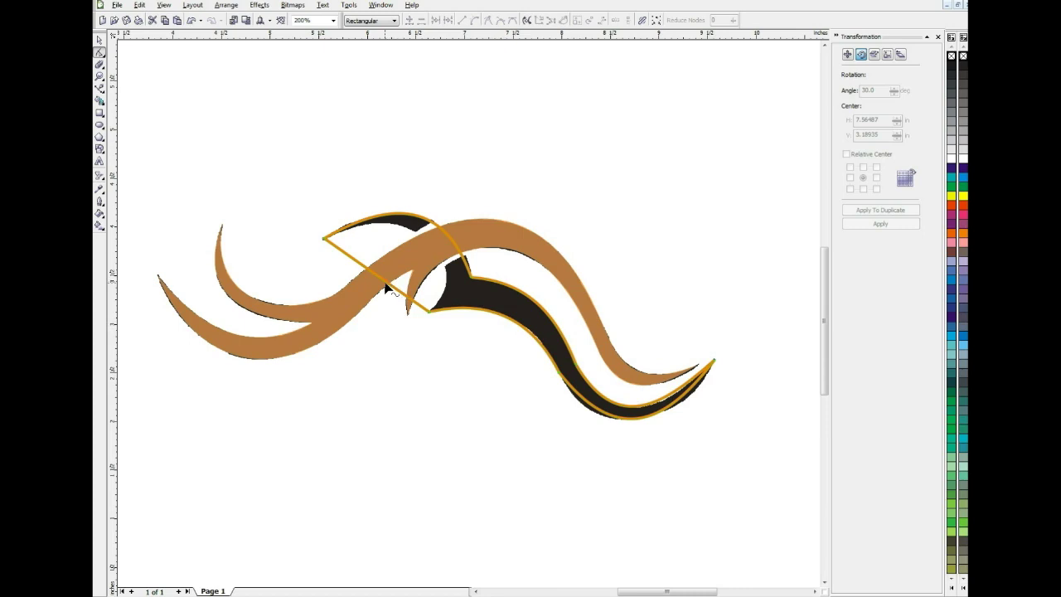
pyautogui.moveTo(386, 286); pyautogui.dragTo(432, 242)
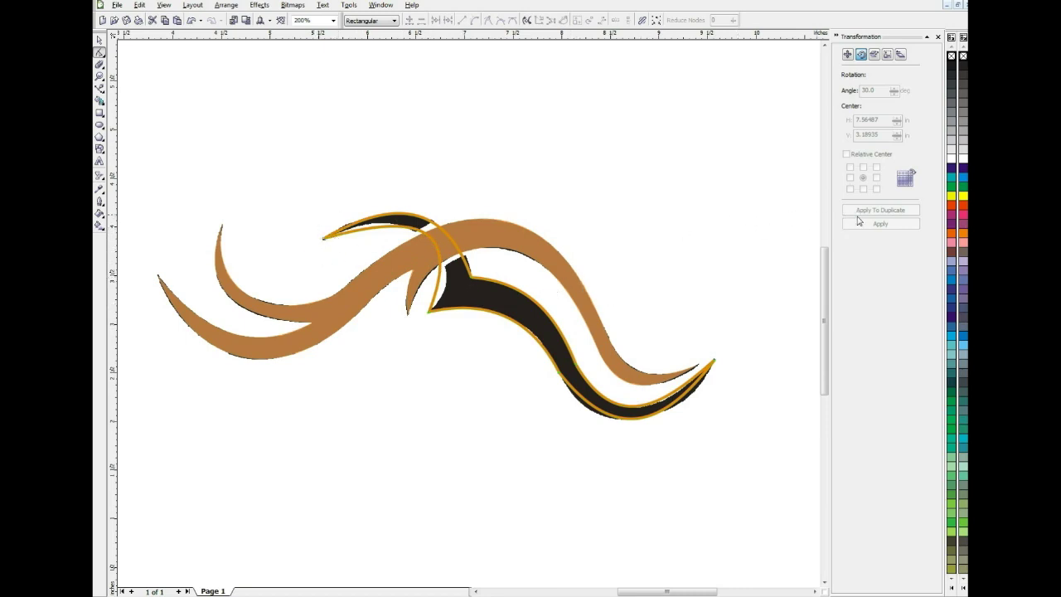
# Step: Fill the second swirl's outline with orange and remove its outline colour
pyautogui.click(963, 236)
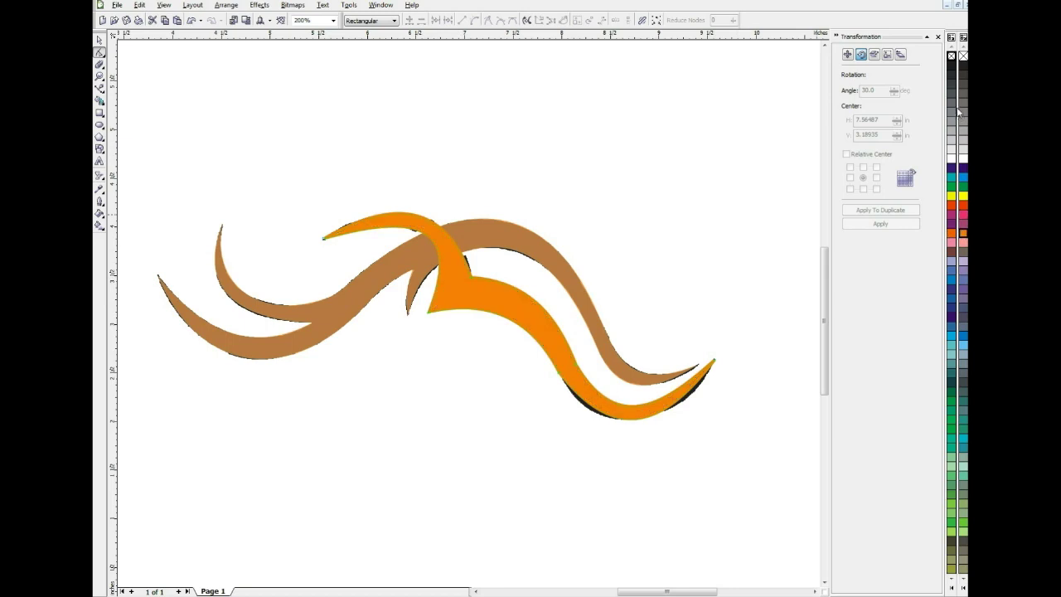
pyautogui.rightClick(962, 56)
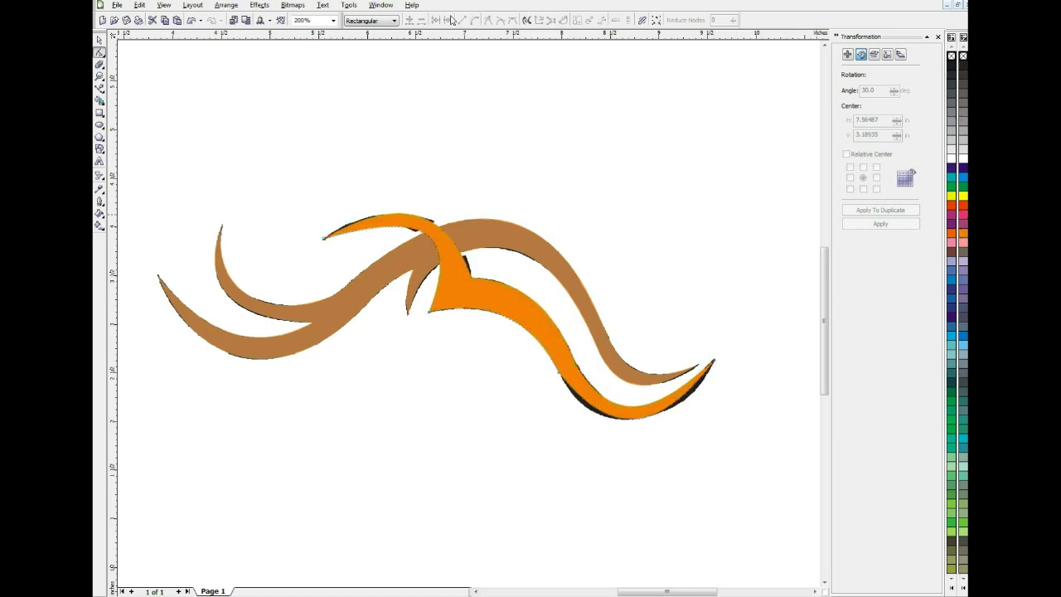
pyautogui.click(99, 40)
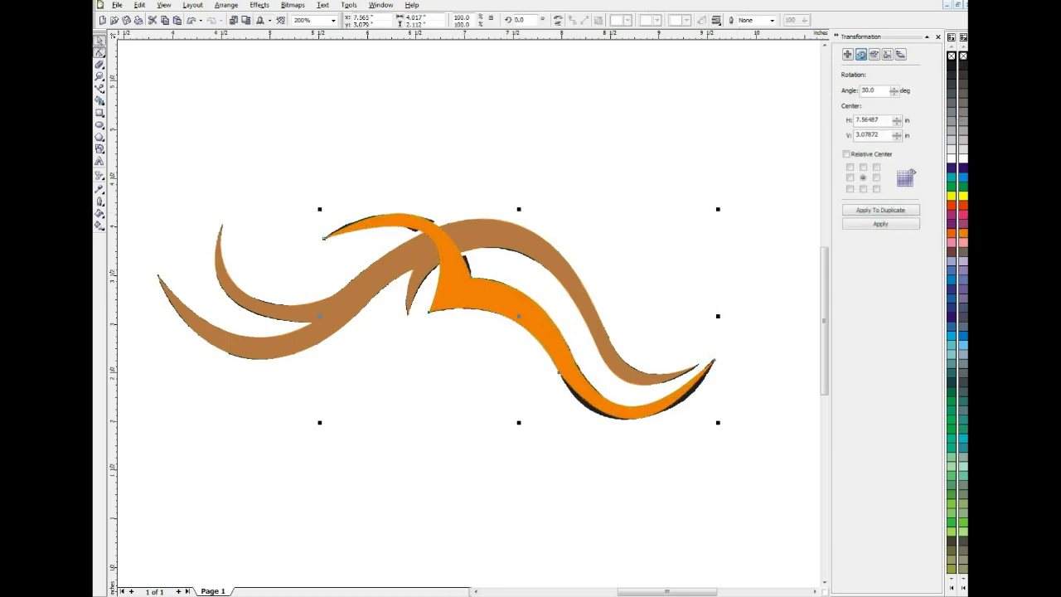
# Step: Apply a Uniform transparency to the second swirl and reduce its strength below the default
pyautogui.click(99, 175)
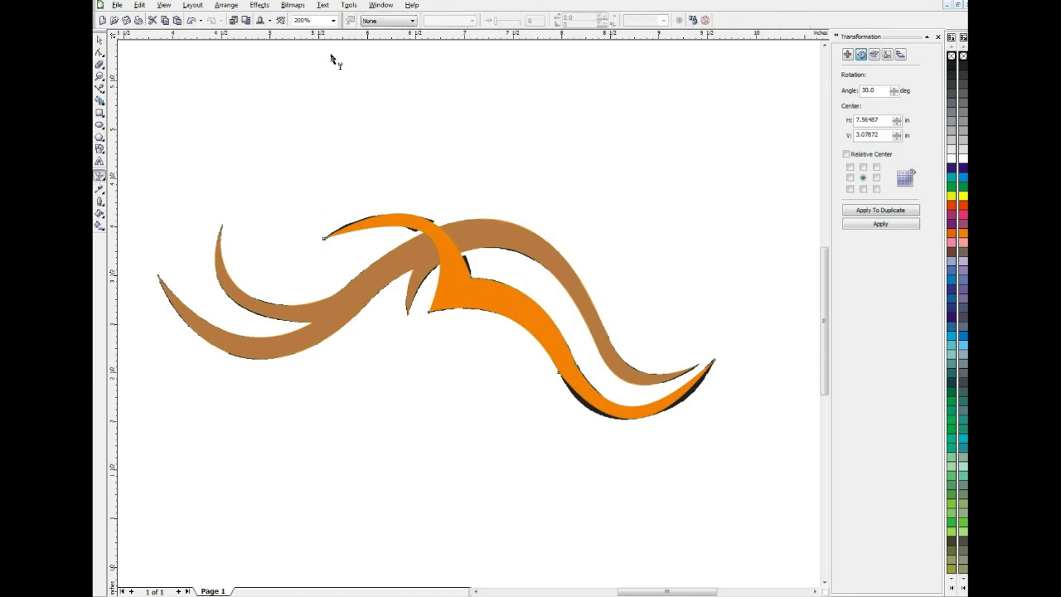
pyautogui.click(397, 23)
pyautogui.click(384, 38)
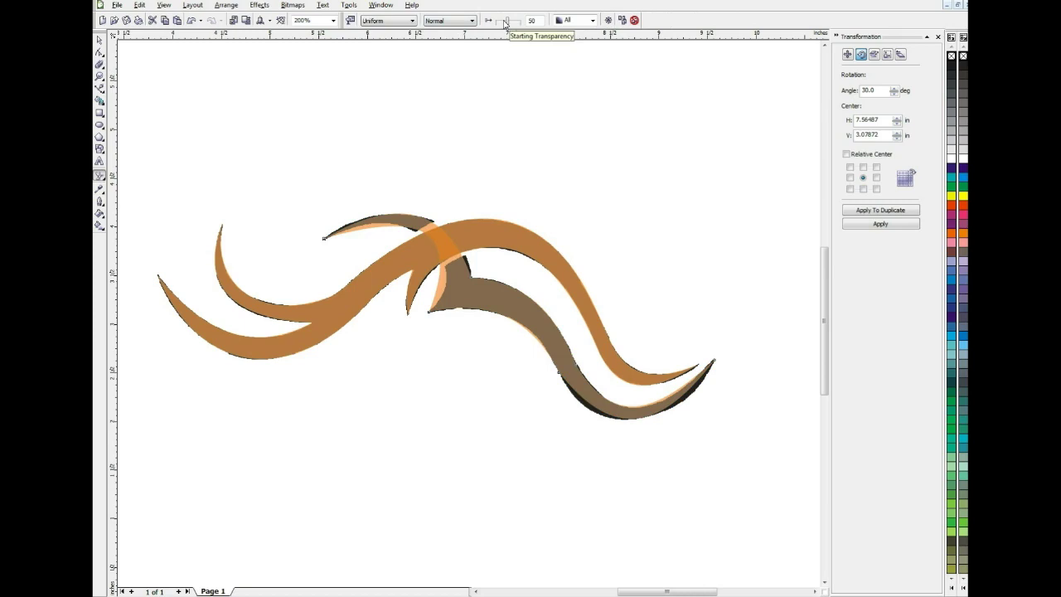
pyautogui.moveTo(505, 23); pyautogui.dragTo(504, 24)
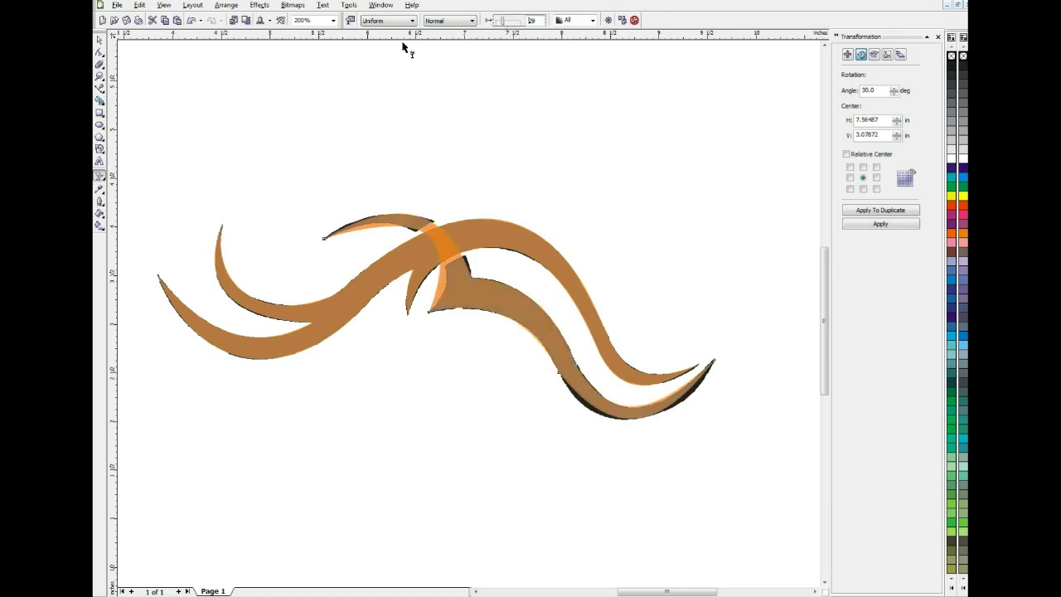
# Step: Adjust the curve handles of the second swirl's upper-left arc and inner concave edge to match the bitmap
pyautogui.click(99, 52)
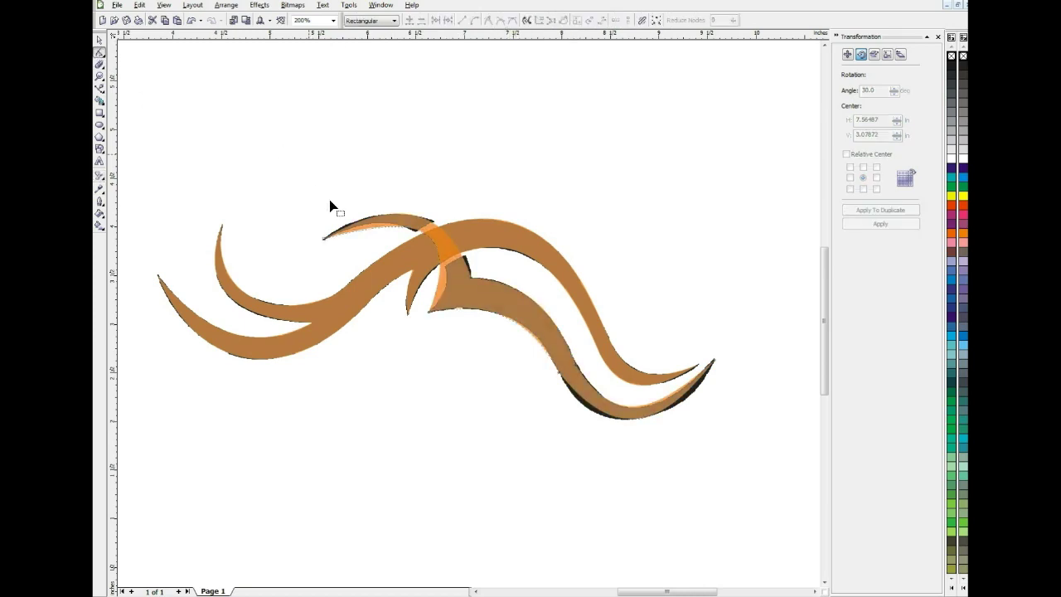
pyautogui.click(323, 239)
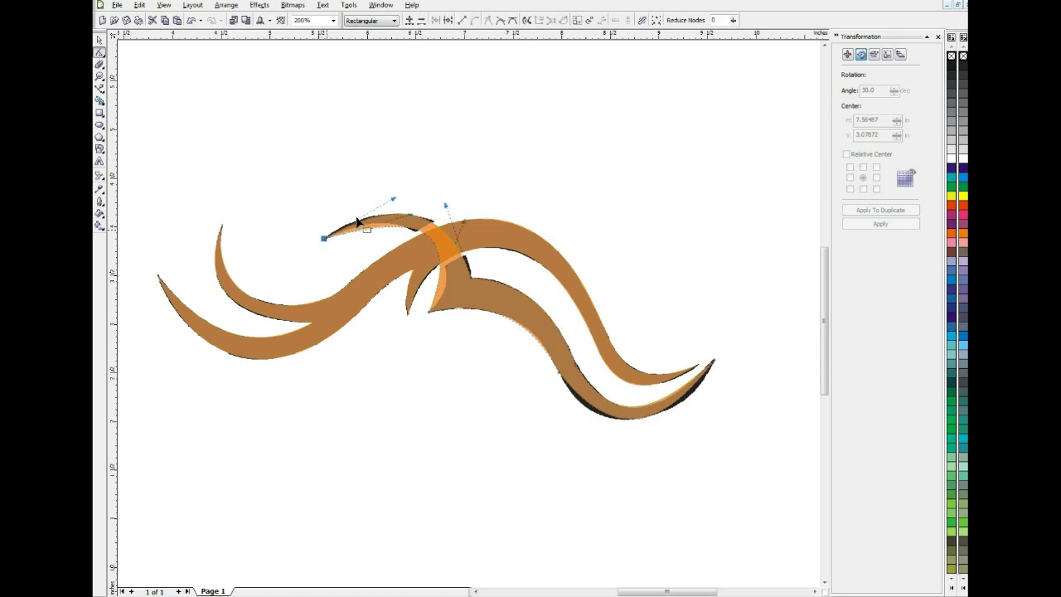
pyautogui.moveTo(394, 201); pyautogui.dragTo(373, 201)
pyautogui.click(445, 203)
pyautogui.moveTo(460, 195); pyautogui.dragTo(460, 201)
pyautogui.click(428, 313)
pyautogui.moveTo(465, 220); pyautogui.dragTo(483, 239)
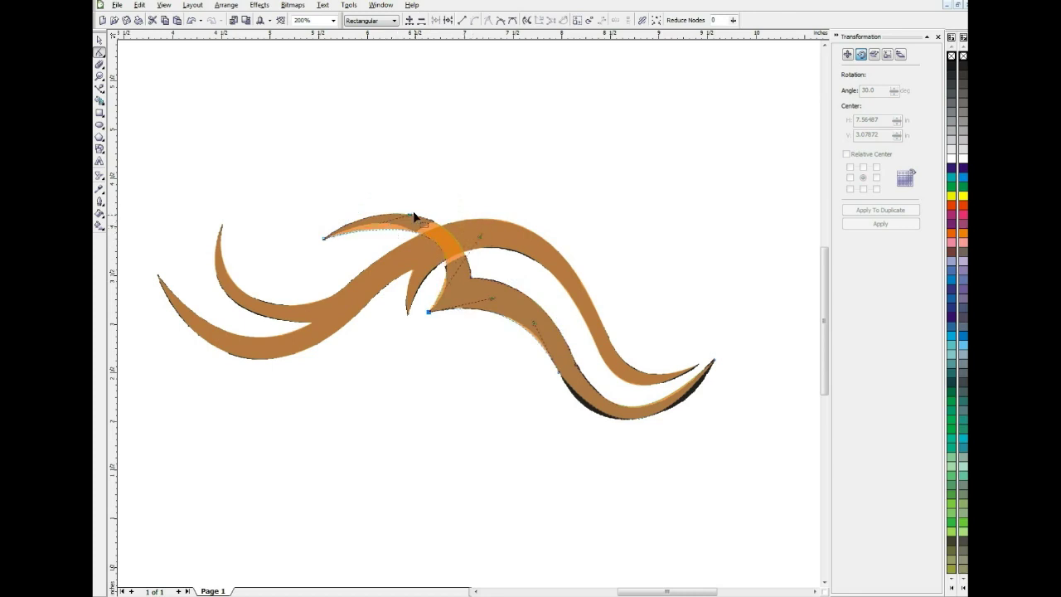
# Step: Fine-tune the left tip's lower-edge handle so the thin upper arc matches the bitmap beneath
pyautogui.click(404, 219)
pyautogui.moveTo(404, 219); pyautogui.dragTo(393, 206)
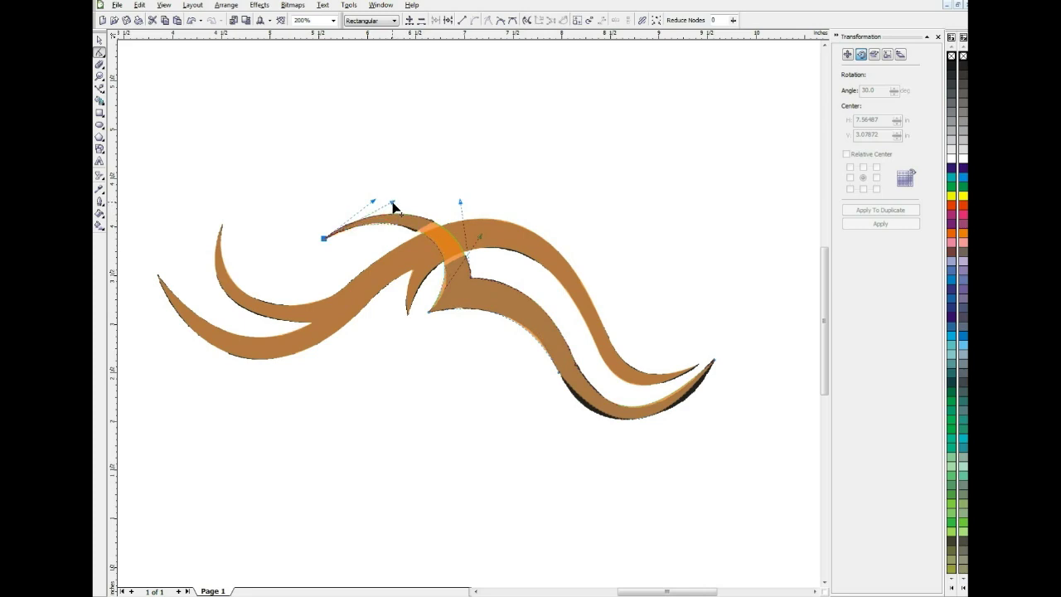
pyautogui.click(482, 242)
pyautogui.click(395, 201)
pyautogui.moveTo(395, 199); pyautogui.dragTo(397, 195)
pyautogui.moveTo(396, 195); pyautogui.dragTo(398, 196)
# Step: Reshape the outer lower edge of the second swirl's right tail by adjusting the handles at both ends of that segment
pyautogui.click(559, 375)
pyautogui.moveTo(620, 451)
pyautogui.mouseDown()
pyautogui.moveTo(614, 463)
pyautogui.moveTo(600, 450)
pyautogui.mouseUp()
pyautogui.moveTo(669, 423); pyautogui.dragTo(692, 416)
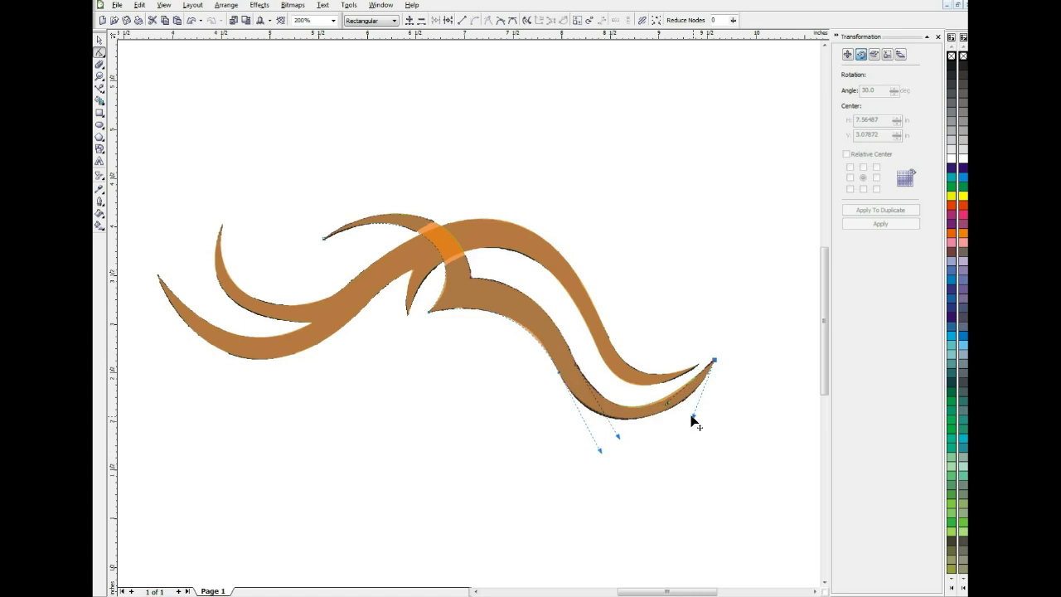
pyautogui.click(600, 452)
pyautogui.click(713, 365)
# Step: Make the two nodes where the second swirl's body meets its right tail smooth, and nudge the upper one into place
pyautogui.moveTo(594, 353); pyautogui.dragTo(517, 366)
pyautogui.click(501, 21)
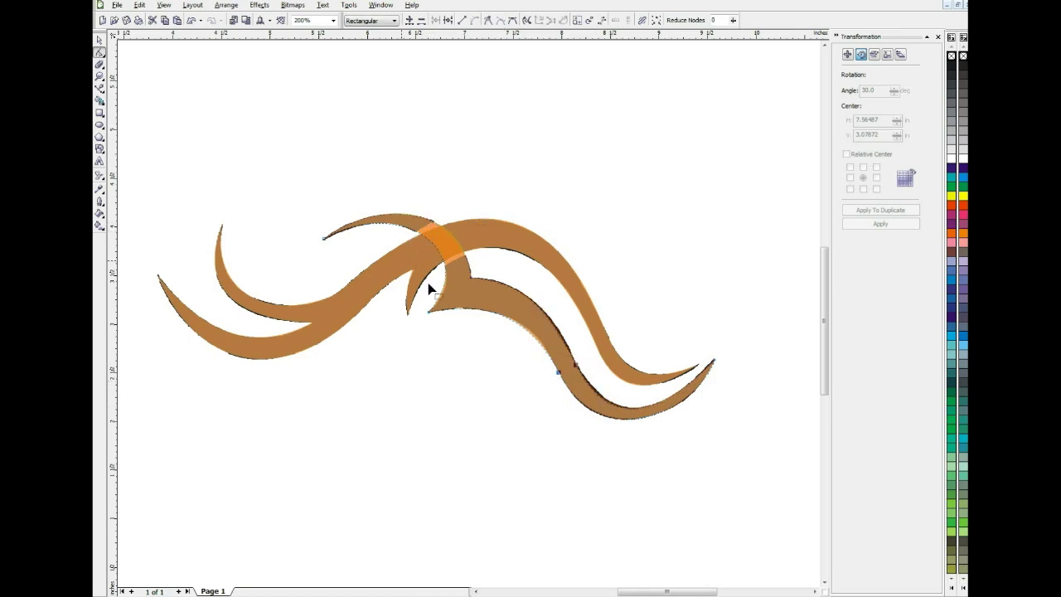
pyautogui.moveTo(575, 365); pyautogui.dragTo(576, 362)
# Step: Adjust the handle of the lower middle node so the right tail's outer edge covers the bitmap
pyautogui.click(559, 381)
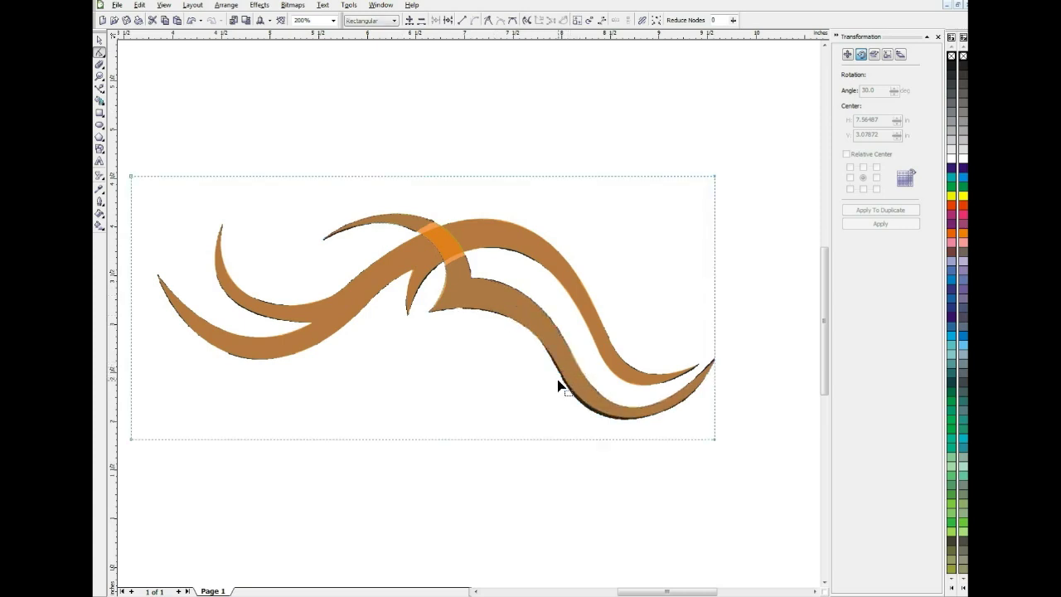
pyautogui.click(561, 374)
pyautogui.click(560, 376)
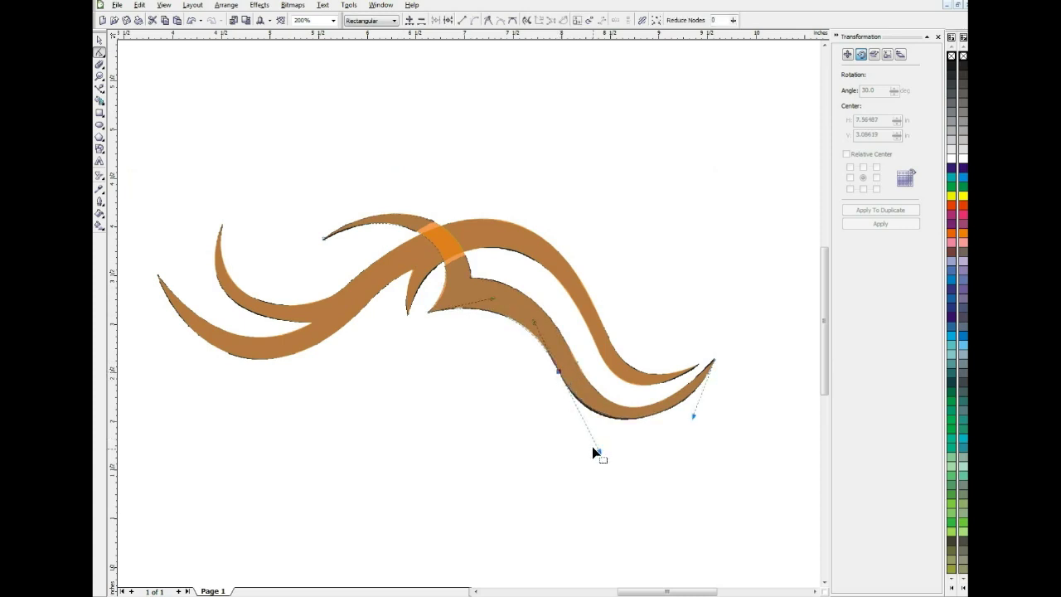
pyautogui.moveTo(600, 454); pyautogui.dragTo(595, 456)
# Step: Move both orange swirls together above the bitmap, and move the bitmap down below them for comparison
pyautogui.click(100, 39)
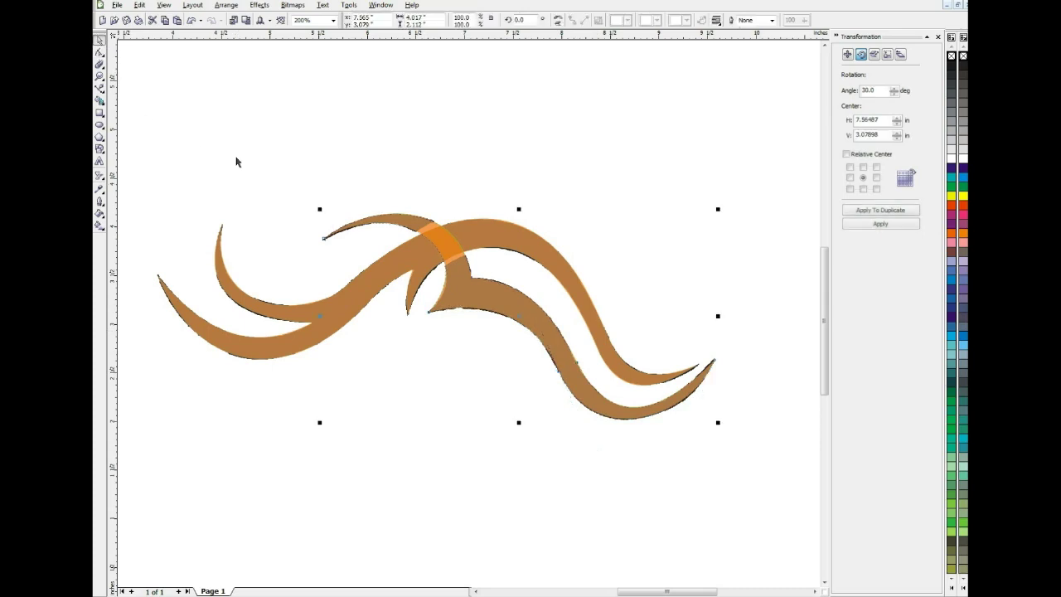
pyautogui.click(609, 195)
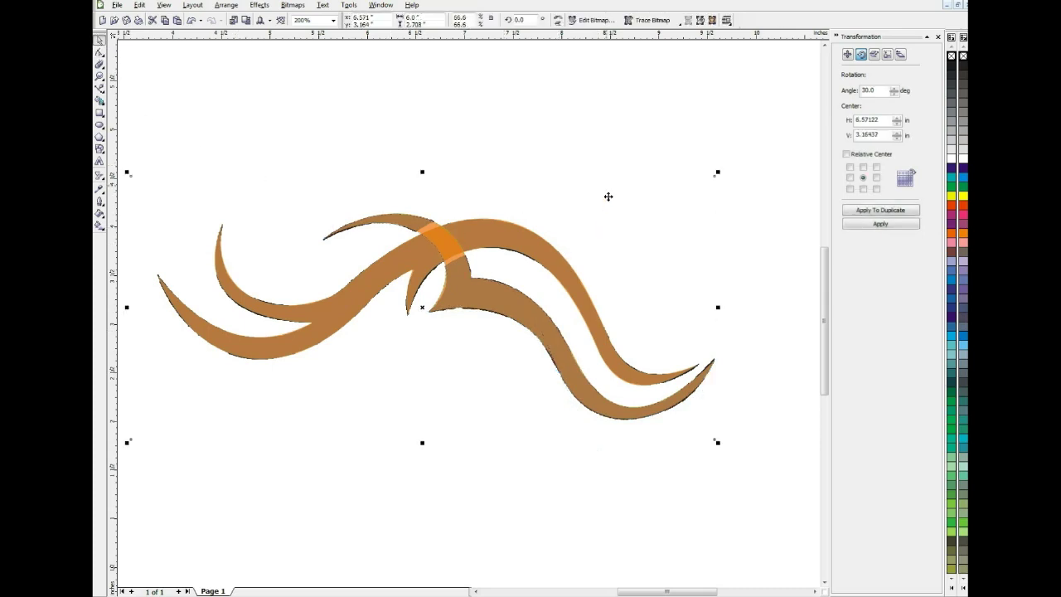
pyautogui.click(499, 295)
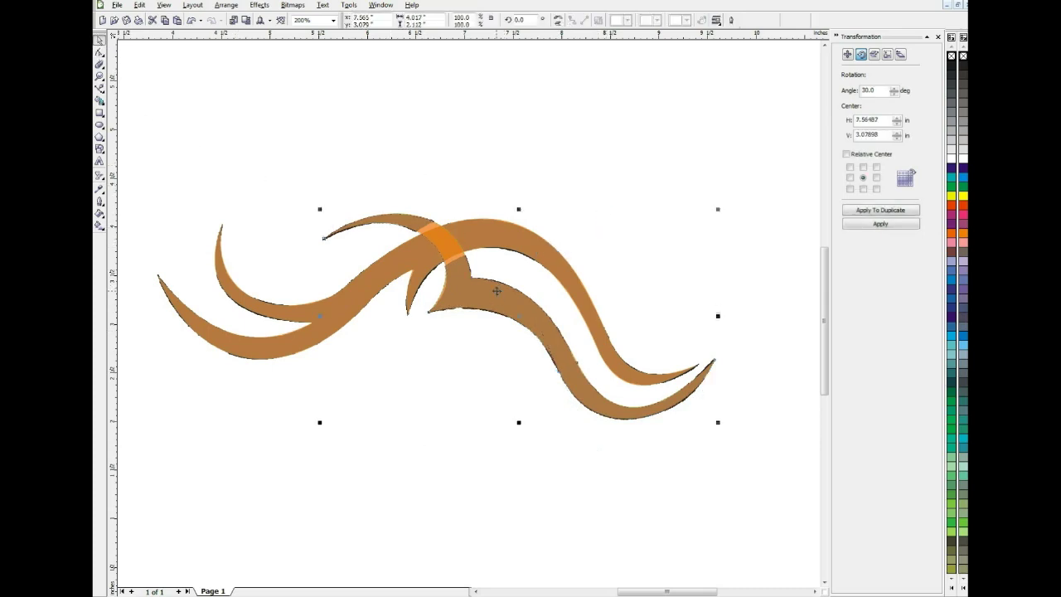
pyautogui.keyDown('shift'); pyautogui.click(507, 231); pyautogui.keyUp('shift')
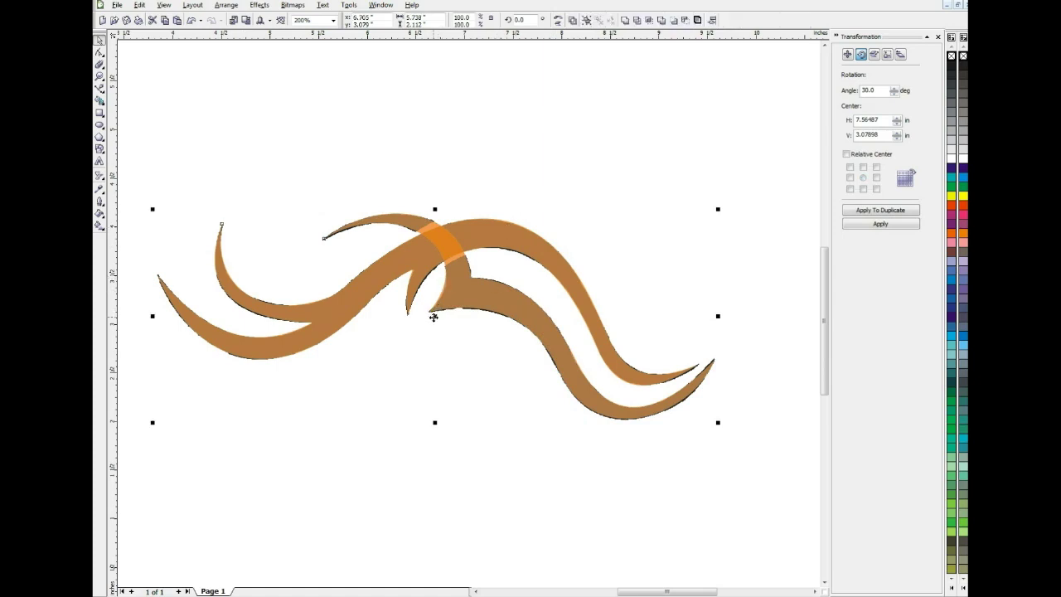
pyautogui.moveTo(433, 312); pyautogui.dragTo(484, 216)
pyautogui.moveTo(478, 323); pyautogui.dragTo(524, 450)
# Step: Select both orange swirls and remove their transparency
pyautogui.click(536, 212)
pyautogui.keyDown('shift'); pyautogui.click(556, 137); pyautogui.keyUp('shift')
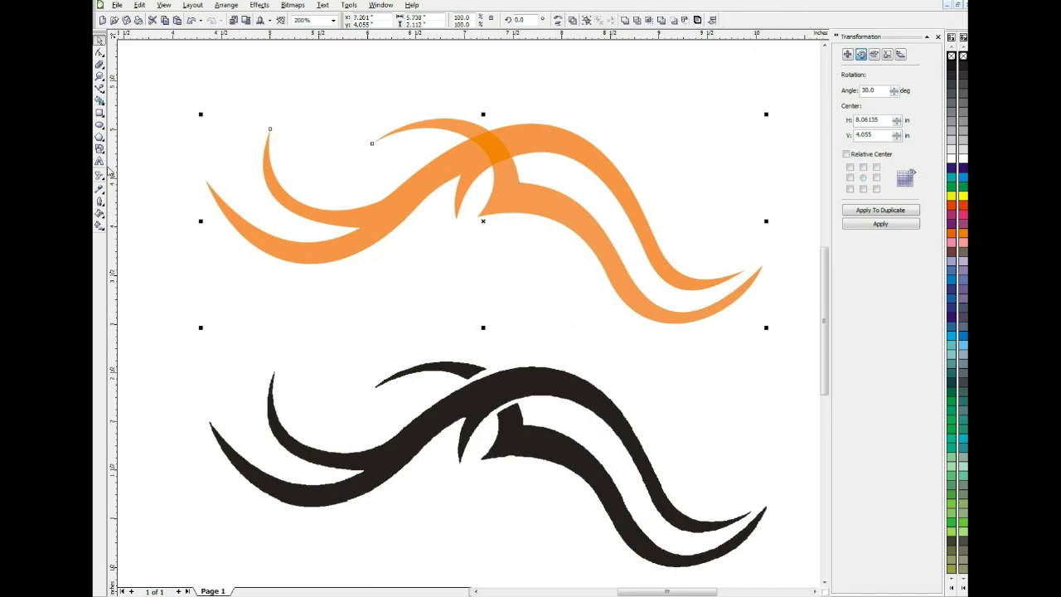
pyautogui.click(99, 175)
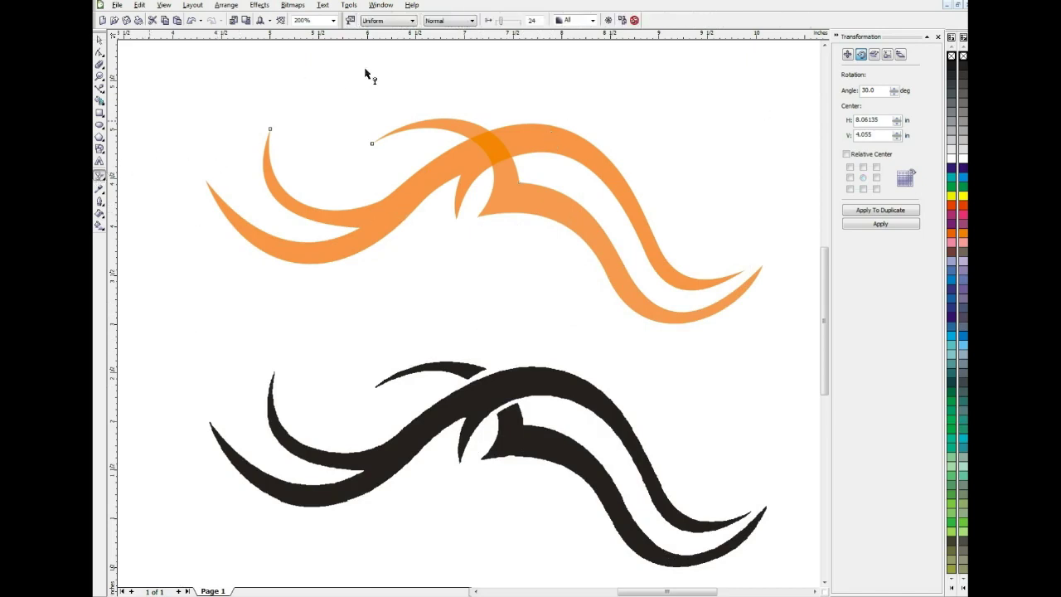
pyautogui.click(377, 23)
pyautogui.click(370, 32)
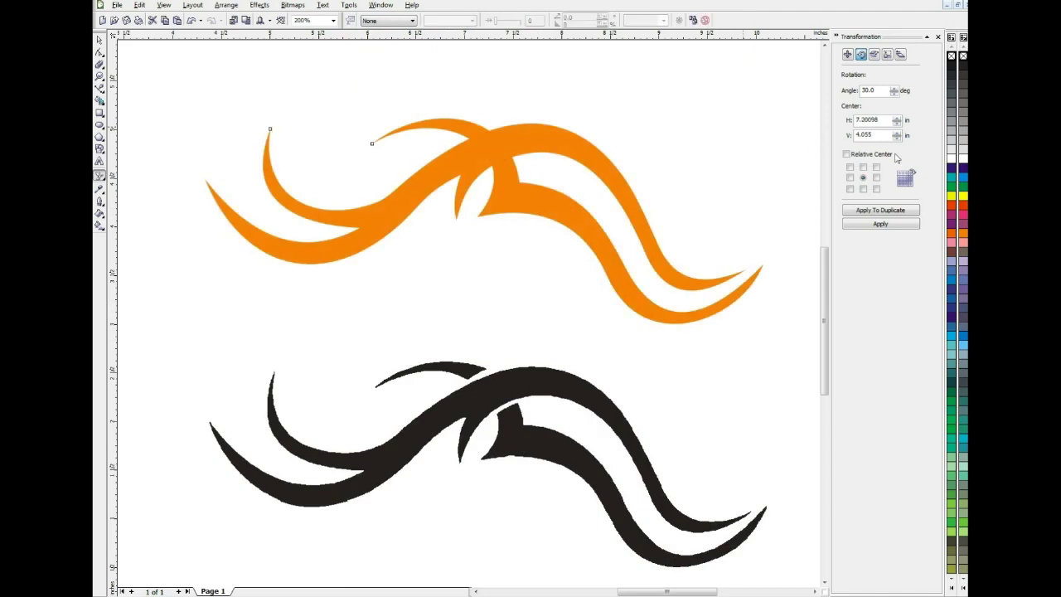
# Step: Fill both traced swirls with black
pyautogui.click(963, 66)
pyautogui.click(584, 173)
pyautogui.click(546, 207)
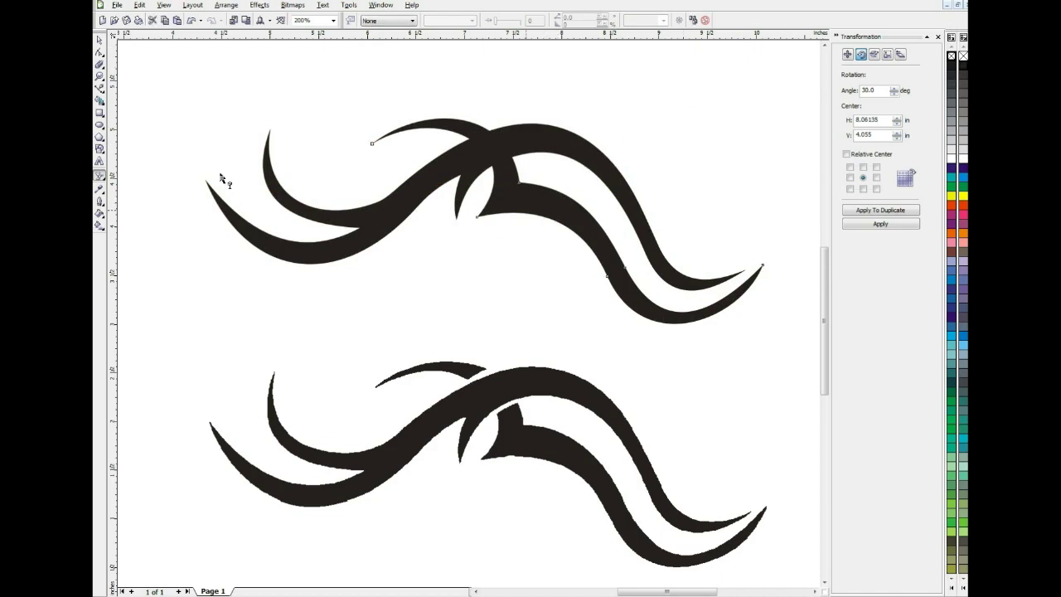
# Step: Clear the selection and recolour only the longer, forked swirl red-orange
pyautogui.click(100, 41)
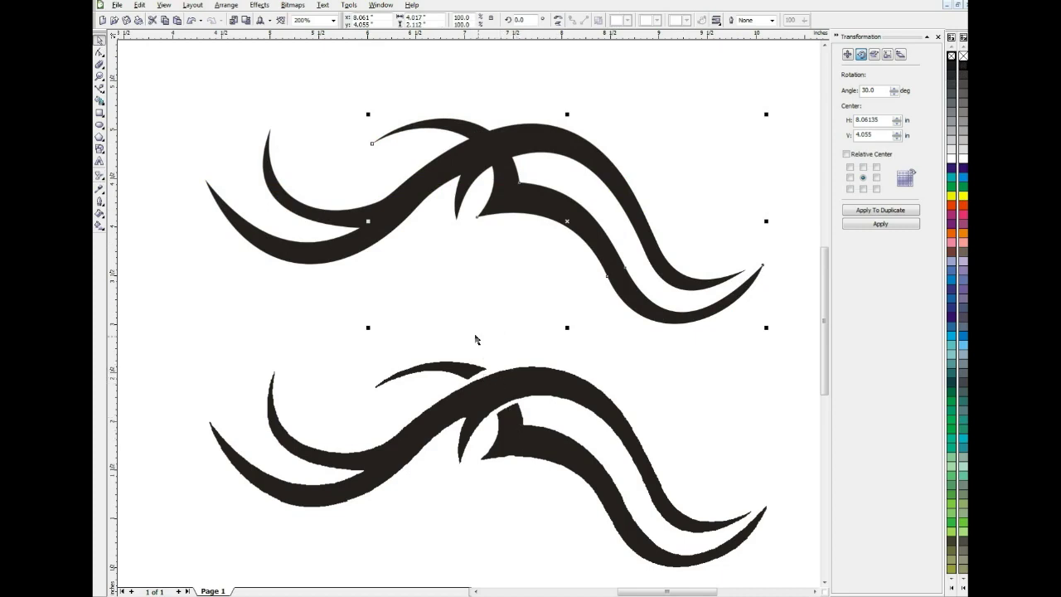
pyautogui.click(677, 72)
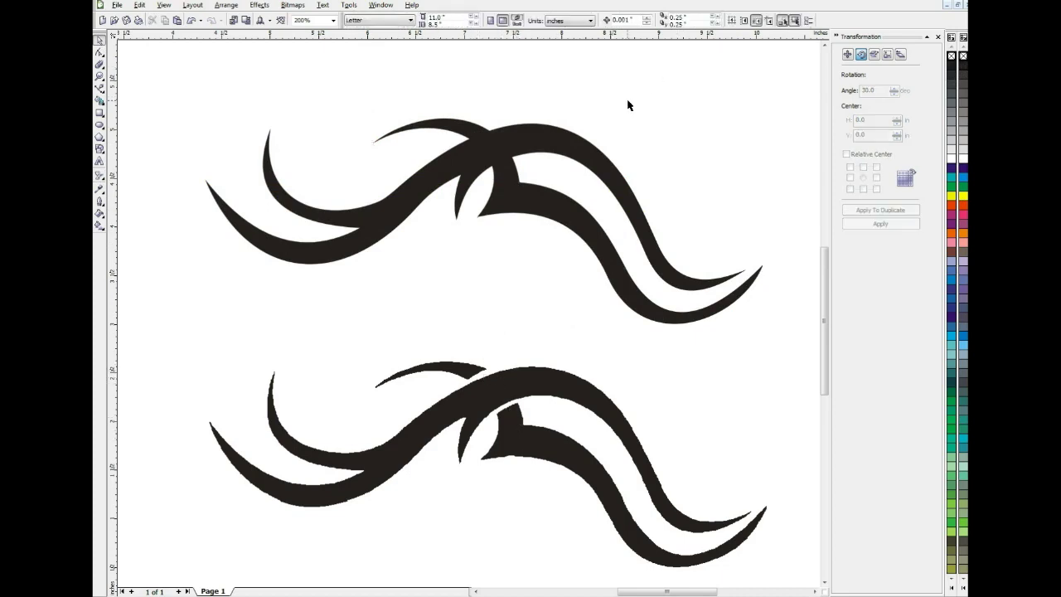
pyautogui.click(583, 143)
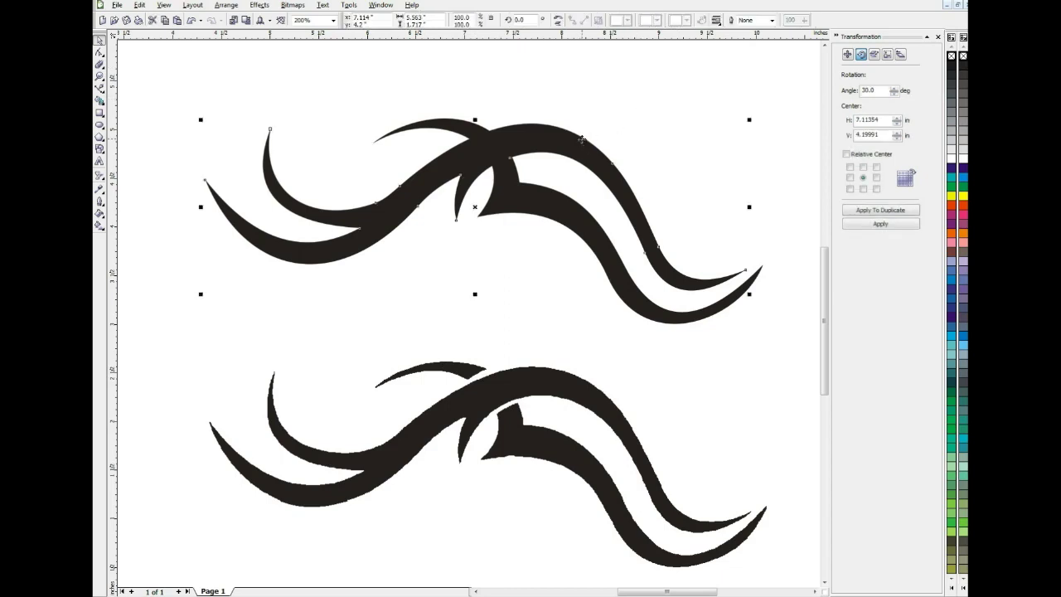
pyautogui.click(964, 226)
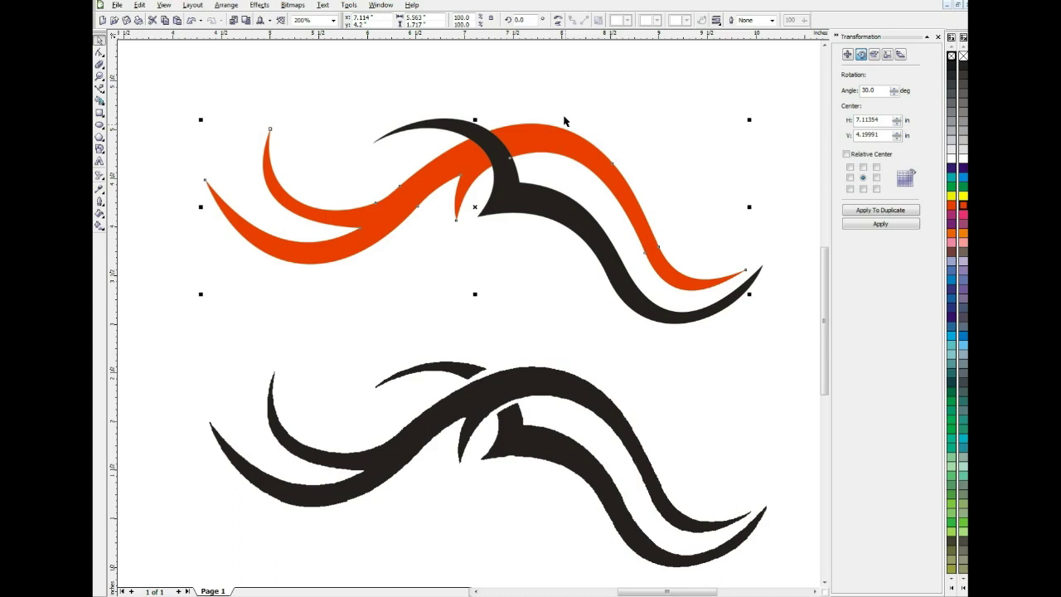
# Step: Bring the red-orange forked swirl to the front of the page, over the black swirl
pyautogui.click(227, 5)
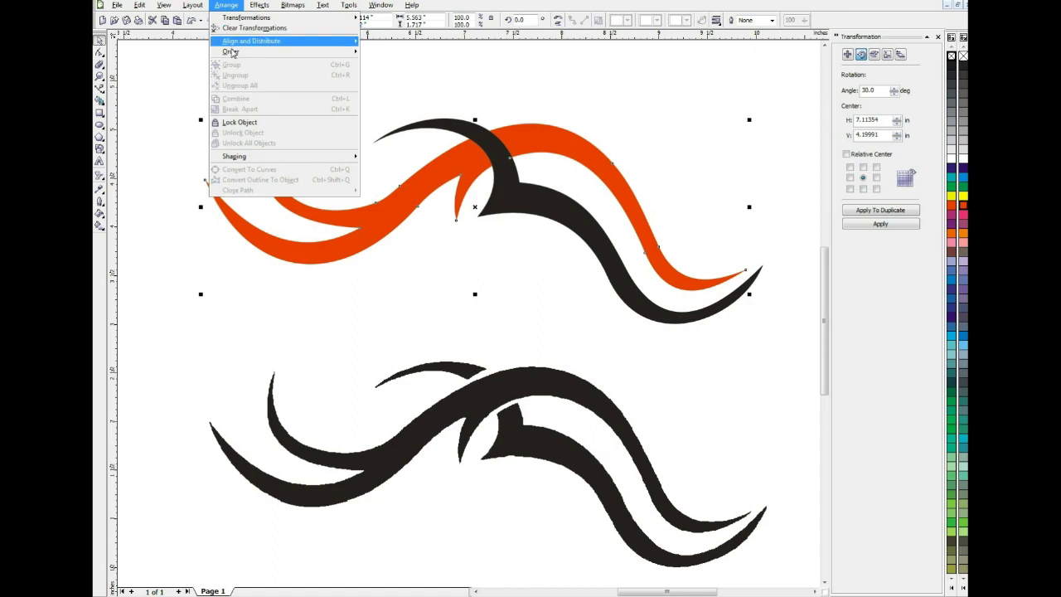
pyautogui.moveTo(233, 53)
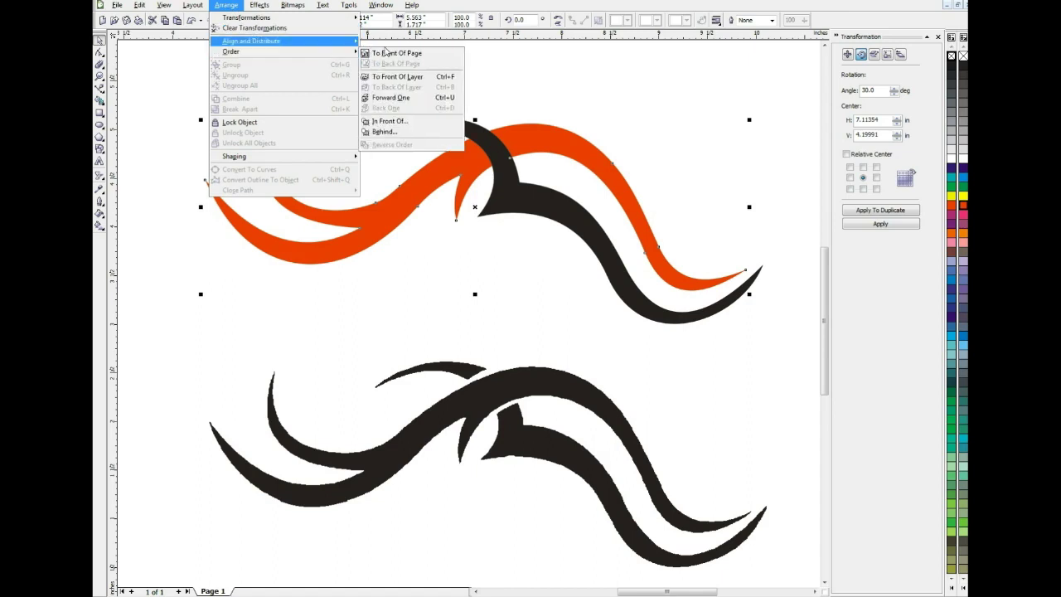
pyautogui.moveTo(330, 41)
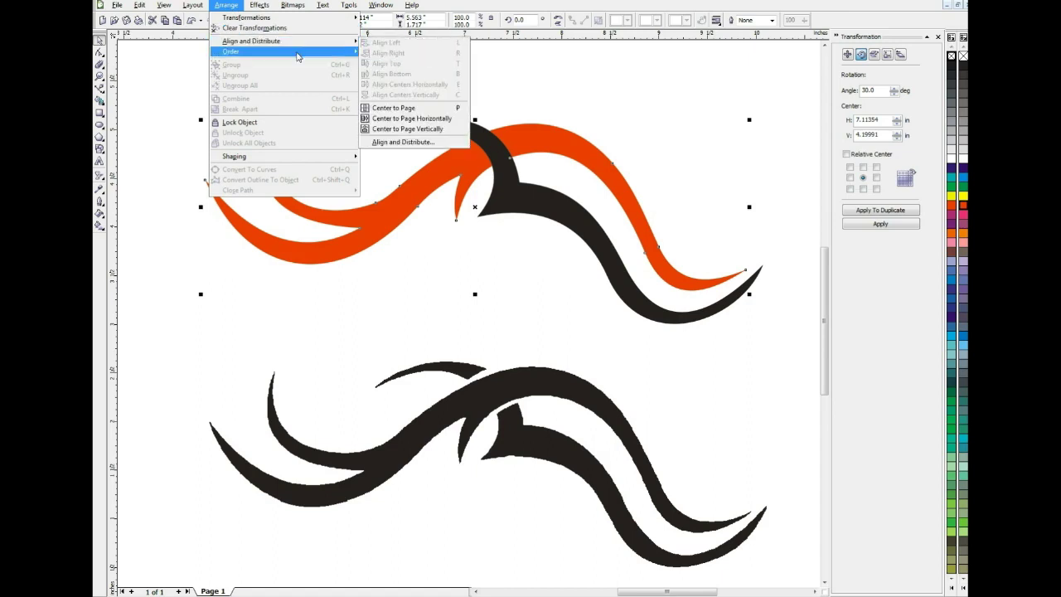
pyautogui.moveTo(300, 53)
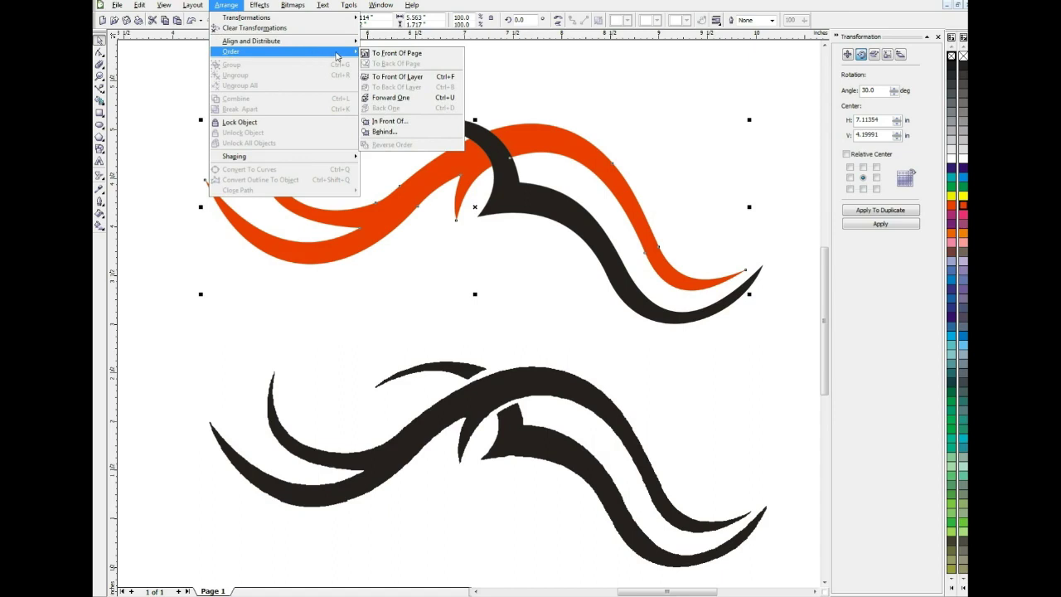
pyautogui.click(385, 55)
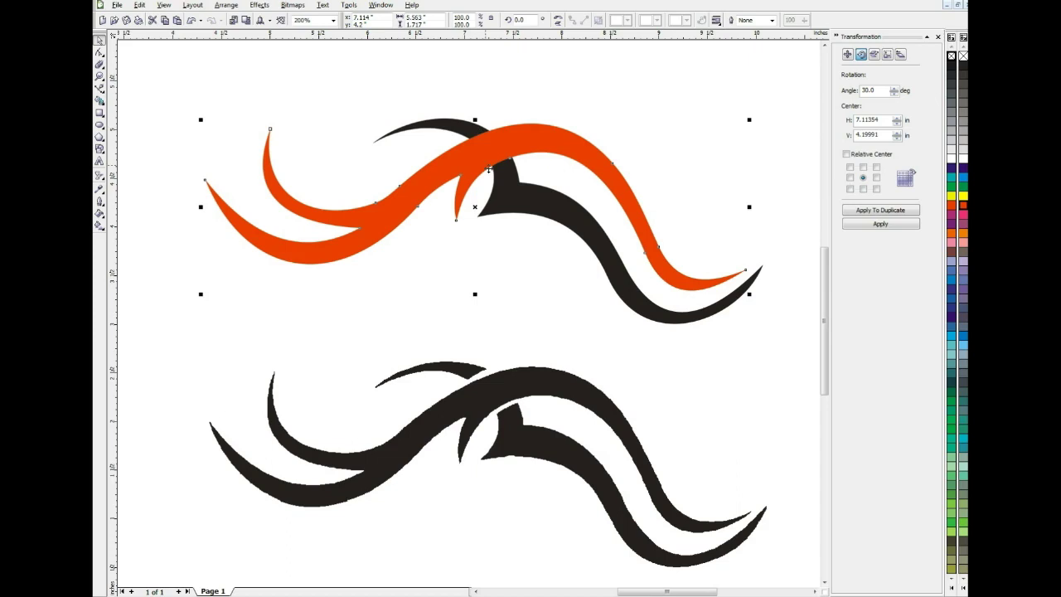
# Step: Fill the longer, forked swirl with black and give it a white outline
pyautogui.click(505, 91)
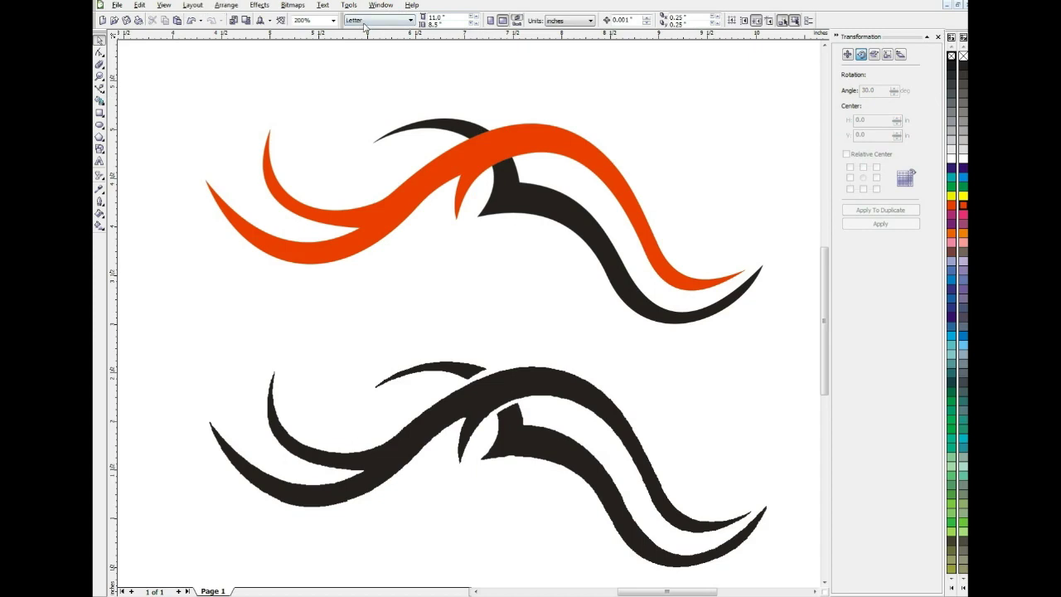
pyautogui.click(499, 151)
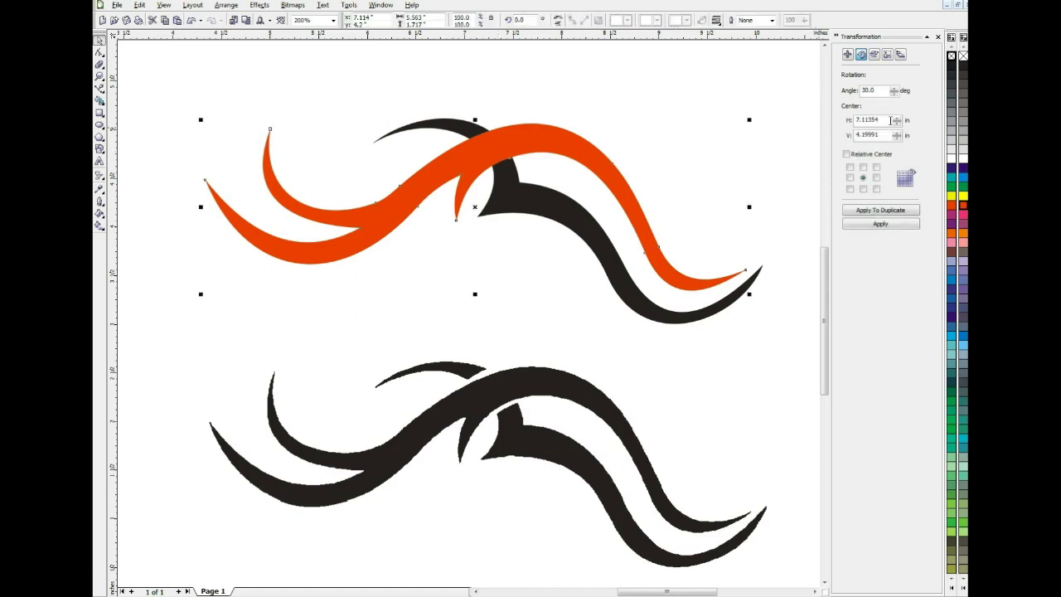
pyautogui.click(965, 69)
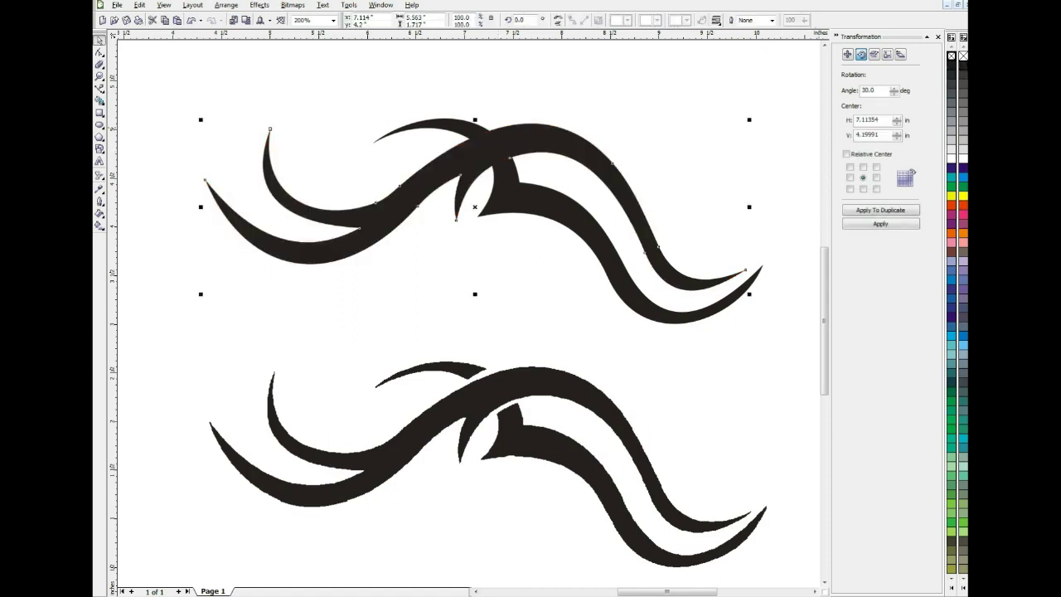
pyautogui.rightClick(963, 159)
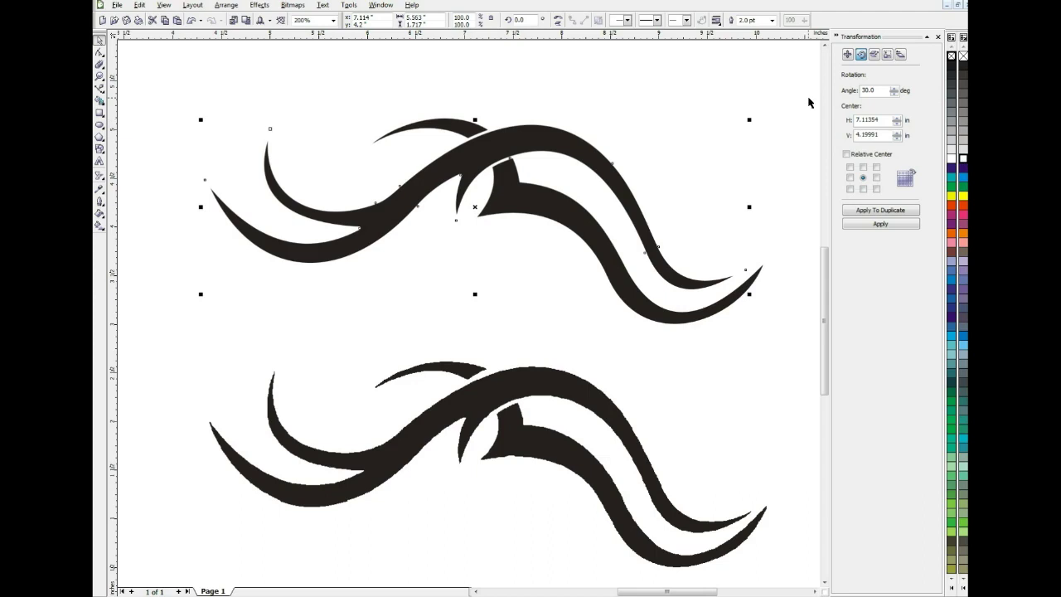
# Step: Set the forked swirl's outline to 6 pt wide with rounded corners, placed behind the fill
pyautogui.press('F12')
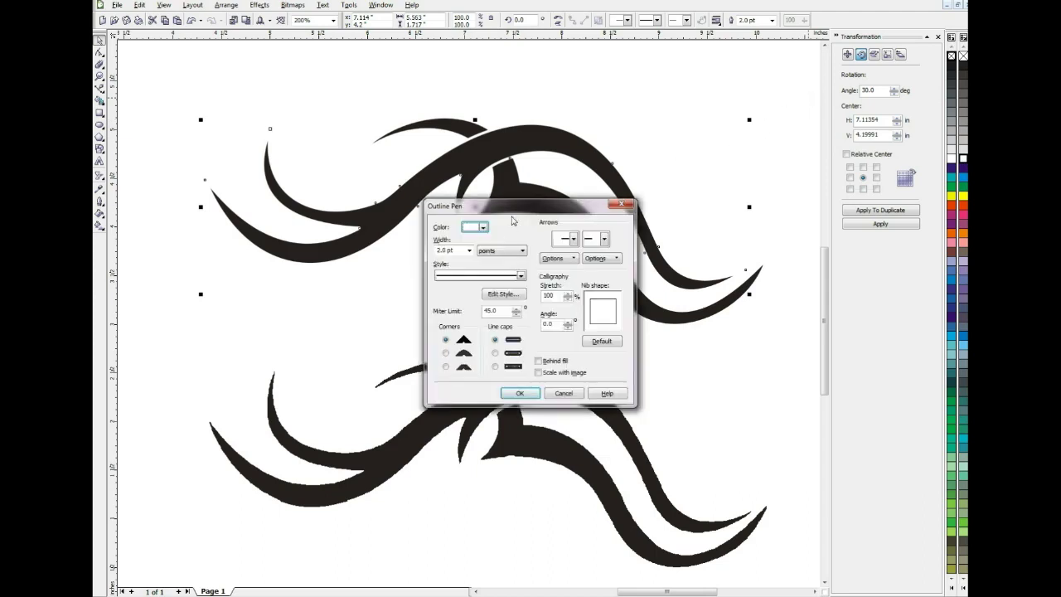
pyautogui.moveTo(514, 214); pyautogui.dragTo(669, 139)
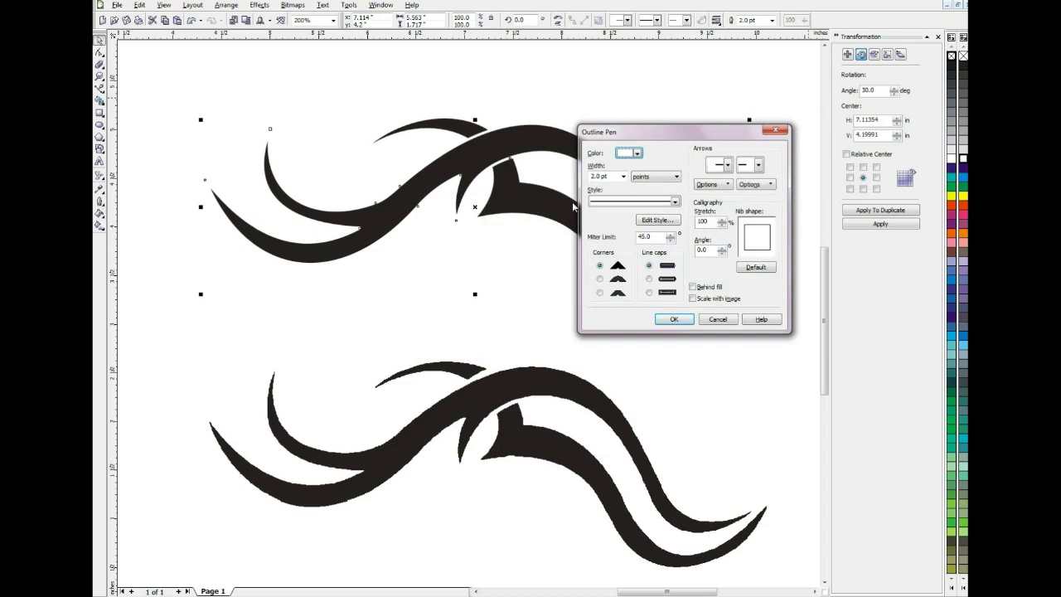
pyautogui.click(611, 176)
pyautogui.write('6')
pyautogui.click(693, 287)
pyautogui.click(599, 279)
pyautogui.click(673, 320)
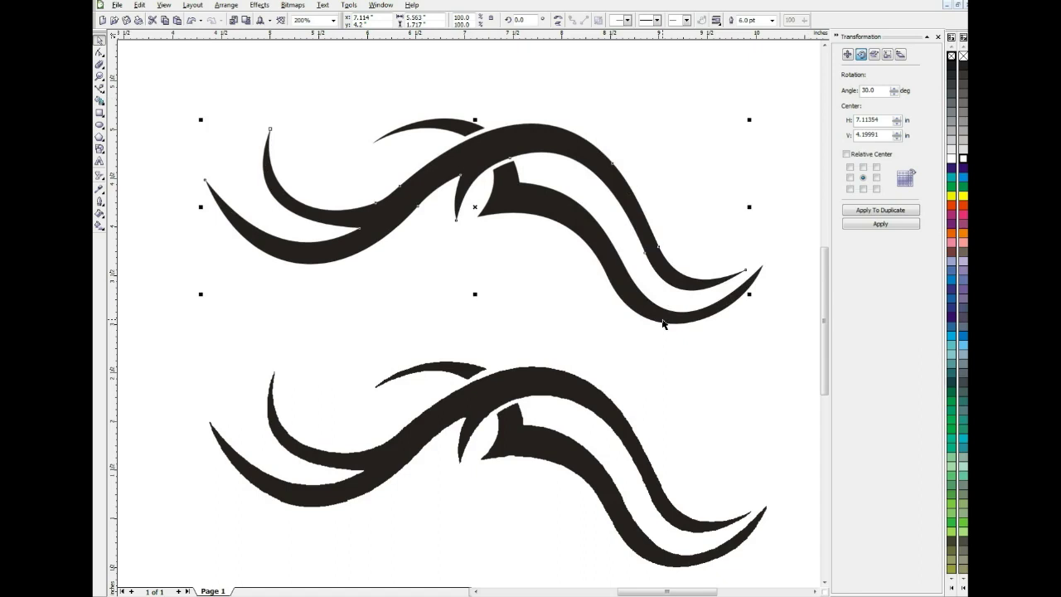
# Step: Convert the forked swirl's white outline to a separate object and clear the selection
pyautogui.click(635, 356)
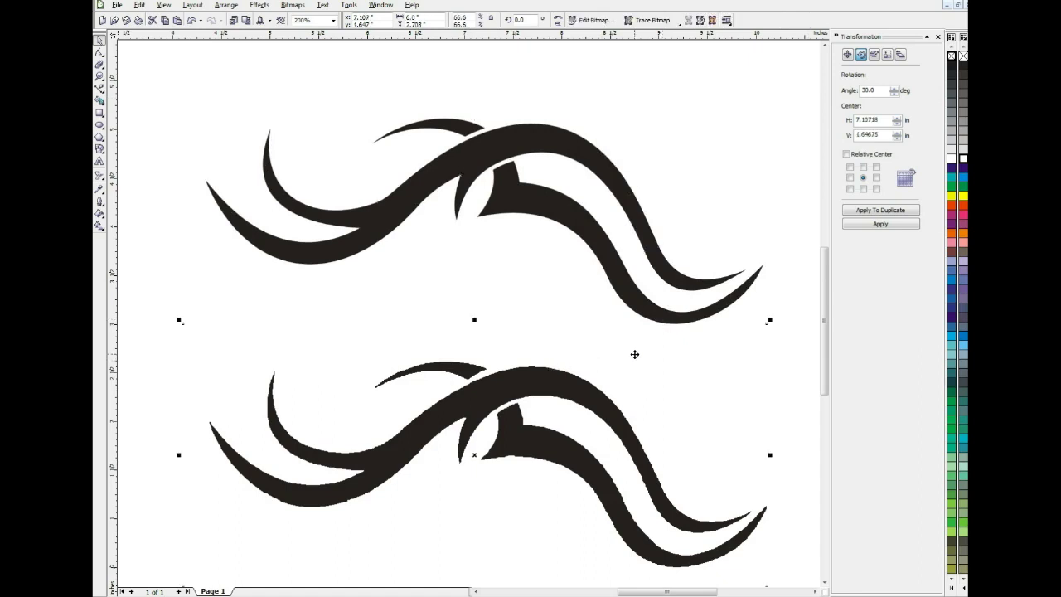
pyautogui.click(513, 149)
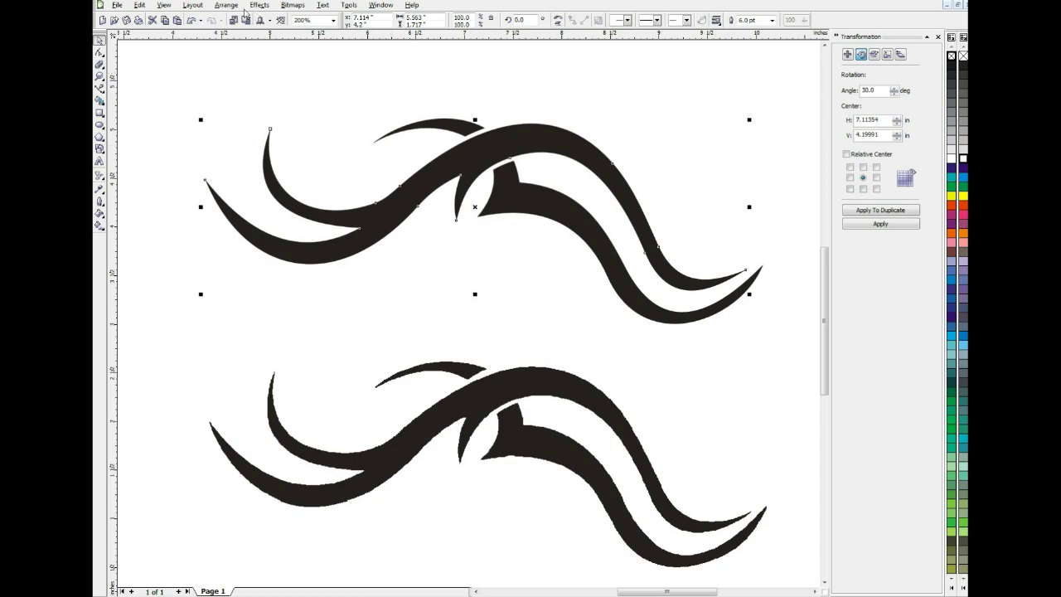
pyautogui.click(227, 5)
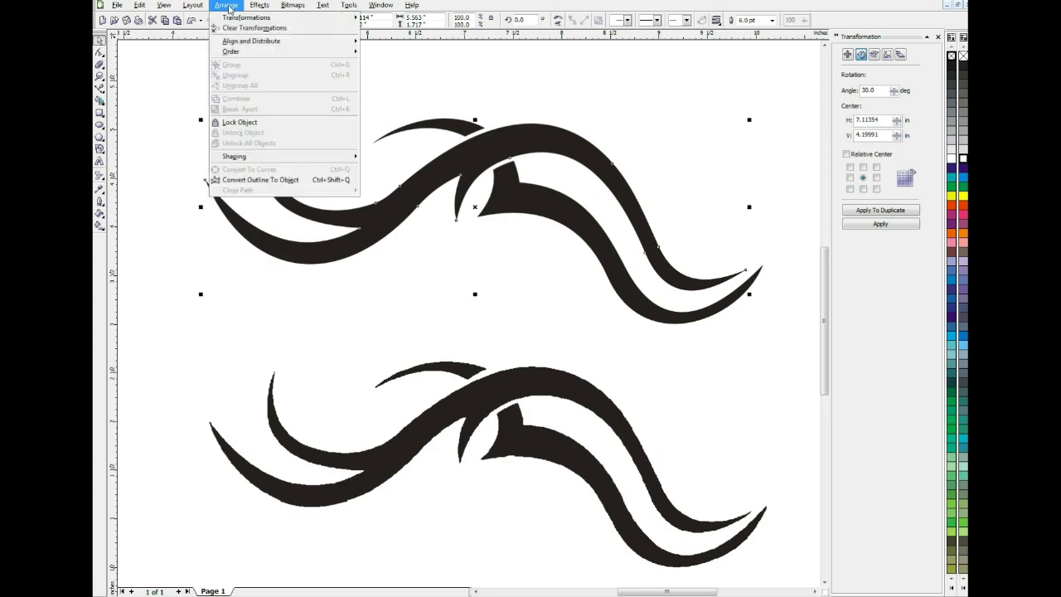
pyautogui.click(247, 179)
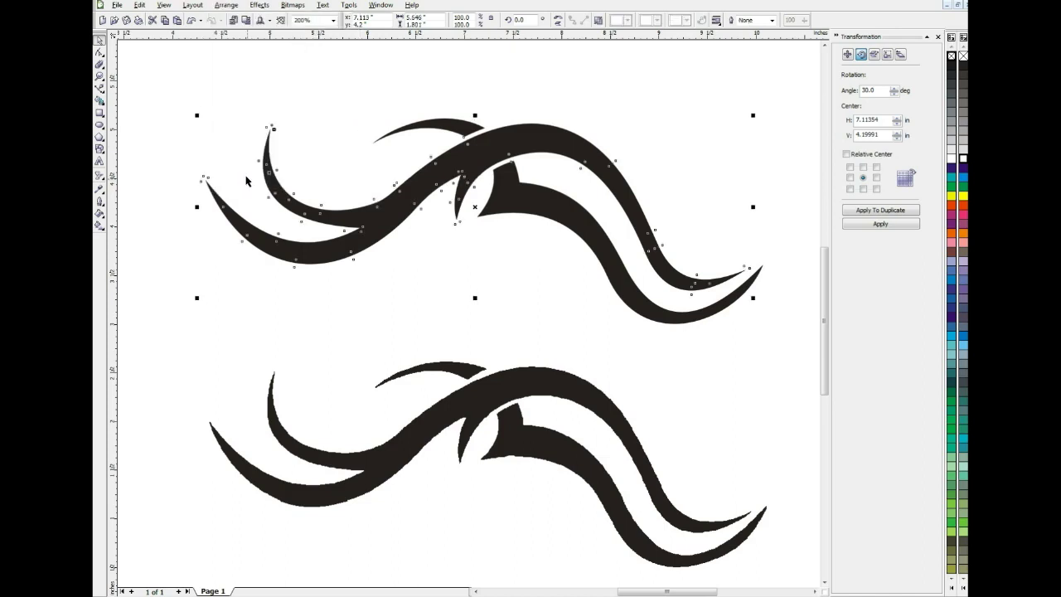
pyautogui.click(384, 70)
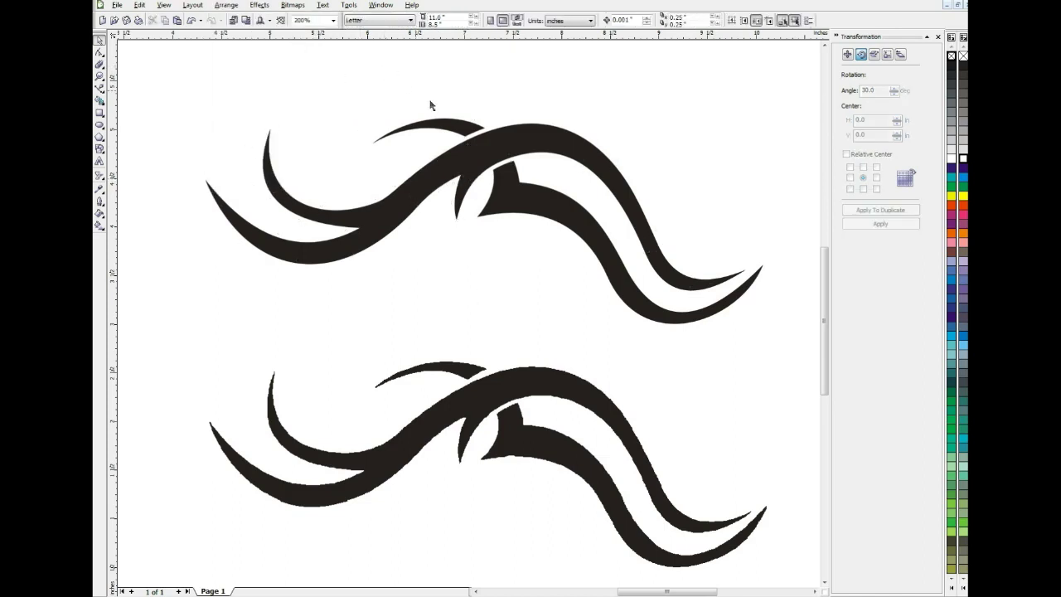
# Step: Recolour the converted outline object red-orange, try moving it away from the swirl, and undo the move
pyautogui.click(492, 133)
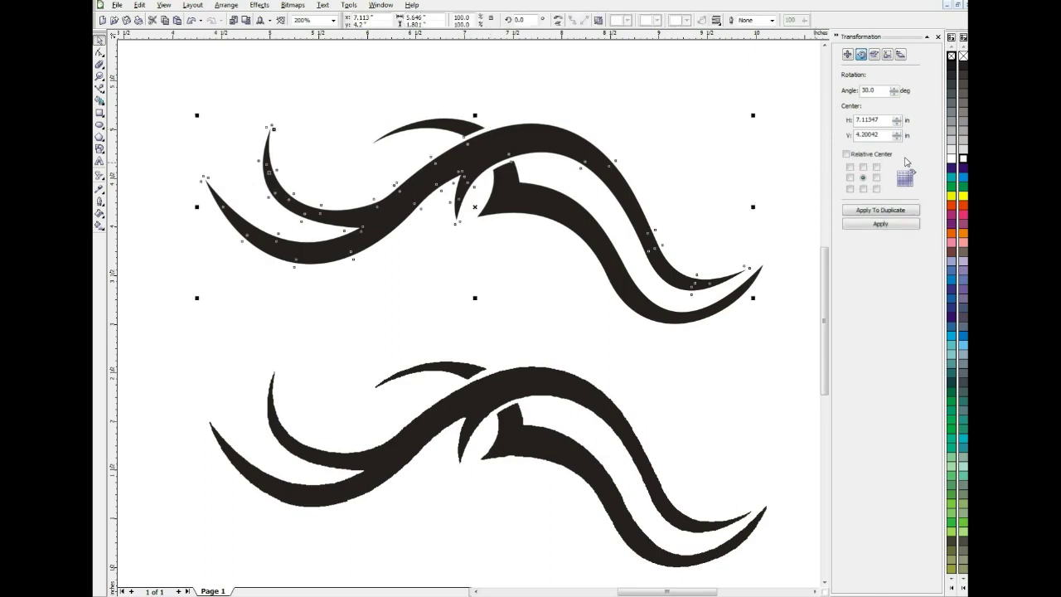
pyautogui.rightClick(962, 209)
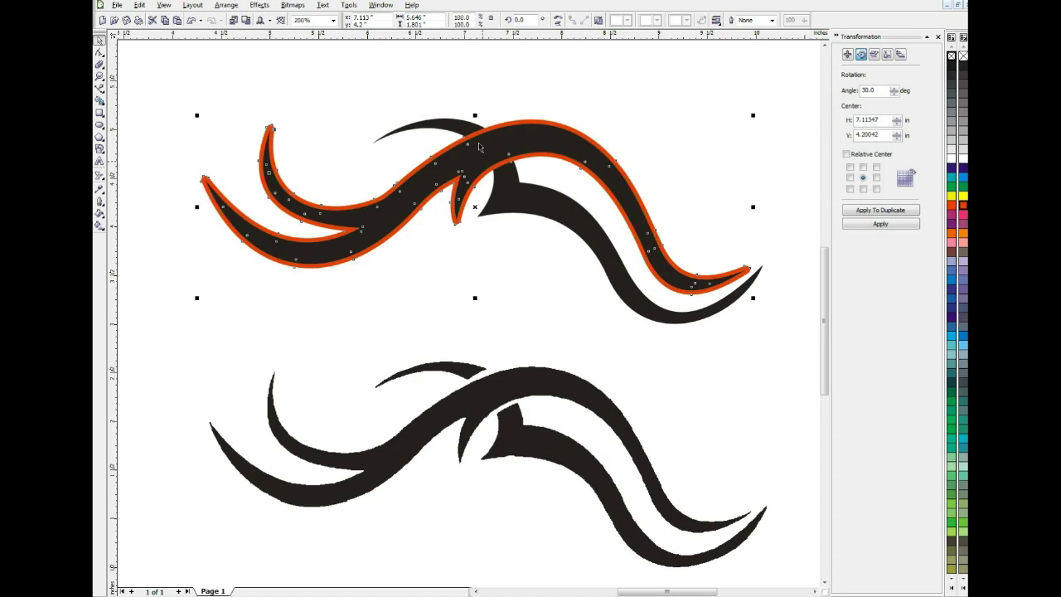
pyautogui.moveTo(481, 180); pyautogui.dragTo(480, 179)
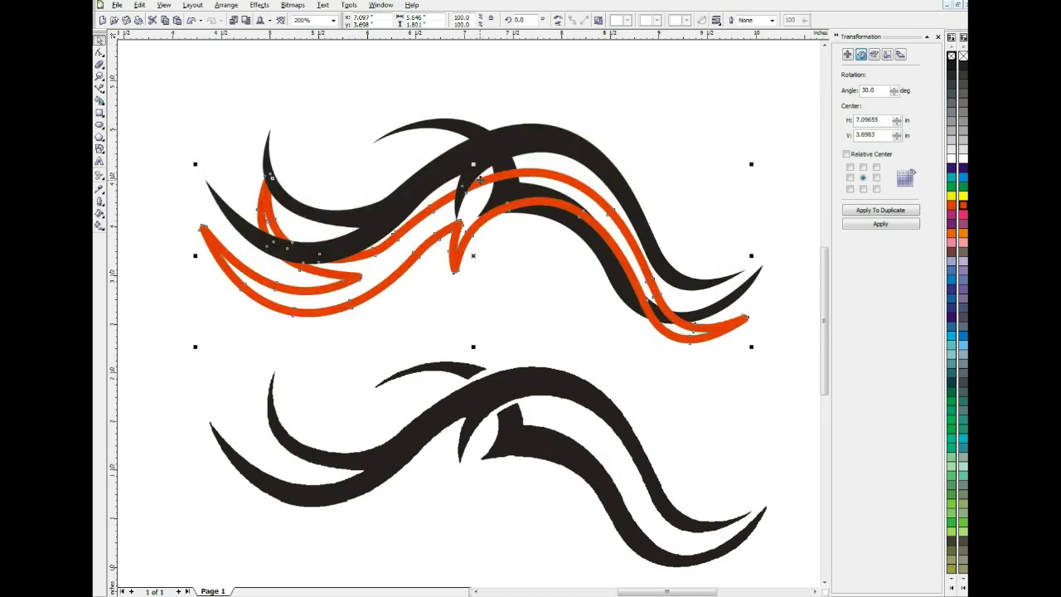
pyautogui.hotkey('ctrl', 'z')
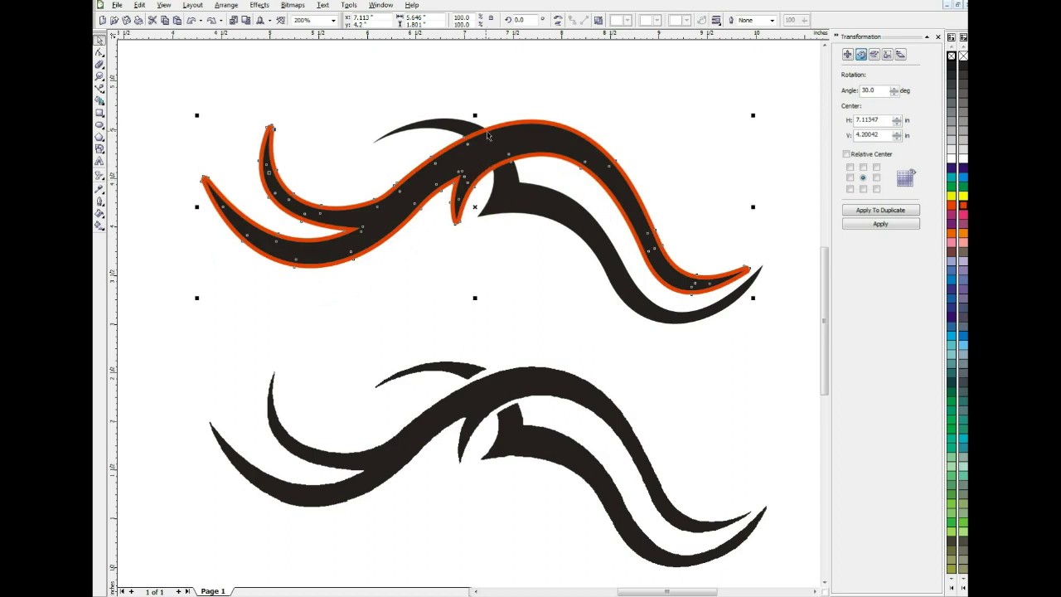
pyautogui.click(515, 66)
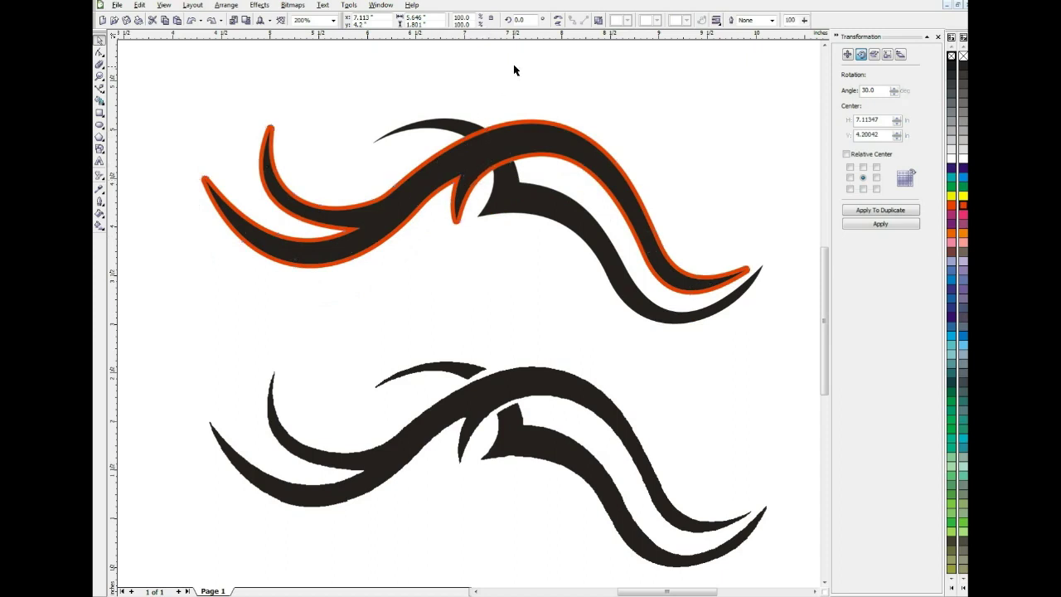
# Step: Trim the shorter black swirl with the red-orange outline object, keeping the source object but not the target
pyautogui.click(505, 121)
pyautogui.click(231, 7)
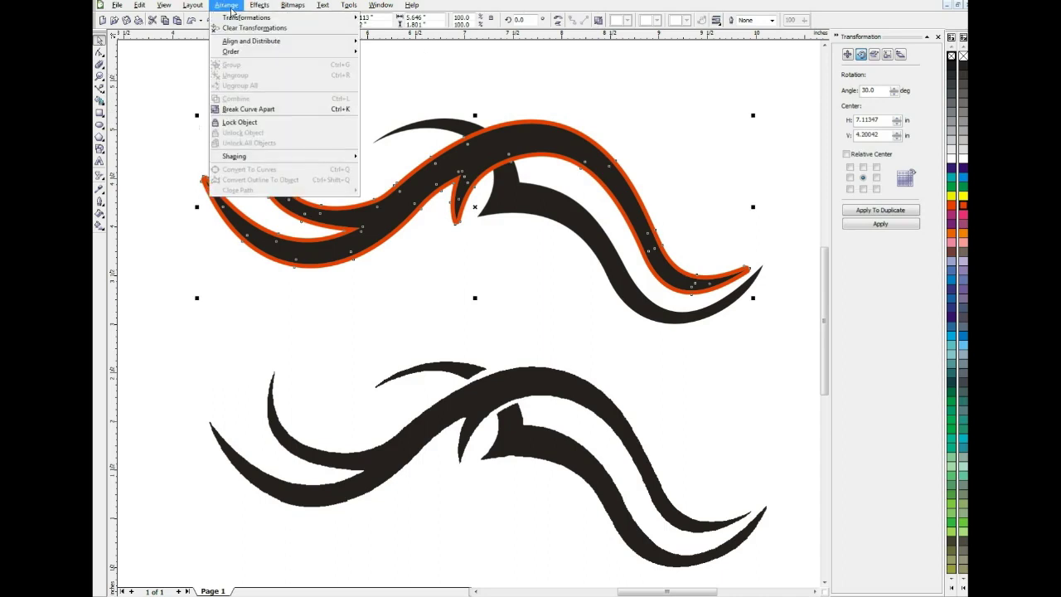
pyautogui.moveTo(239, 158)
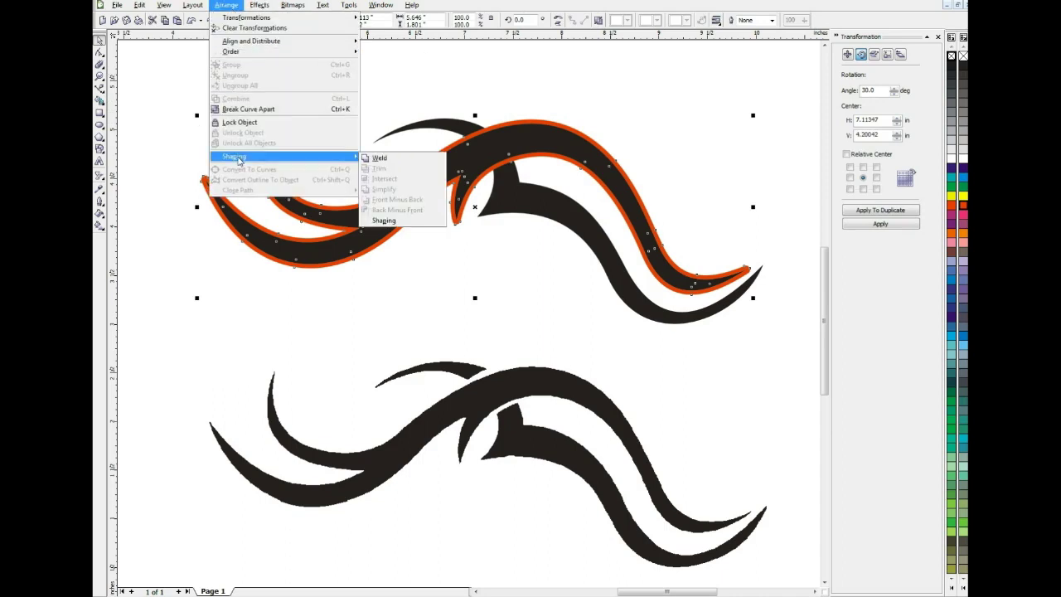
pyautogui.click(383, 221)
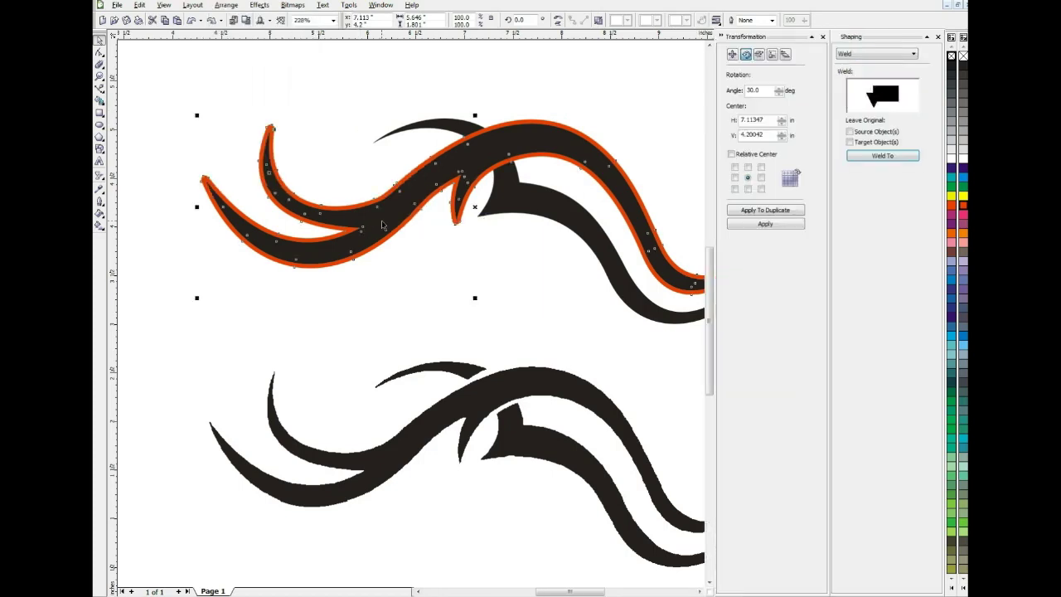
pyautogui.click(850, 57)
pyautogui.click(846, 72)
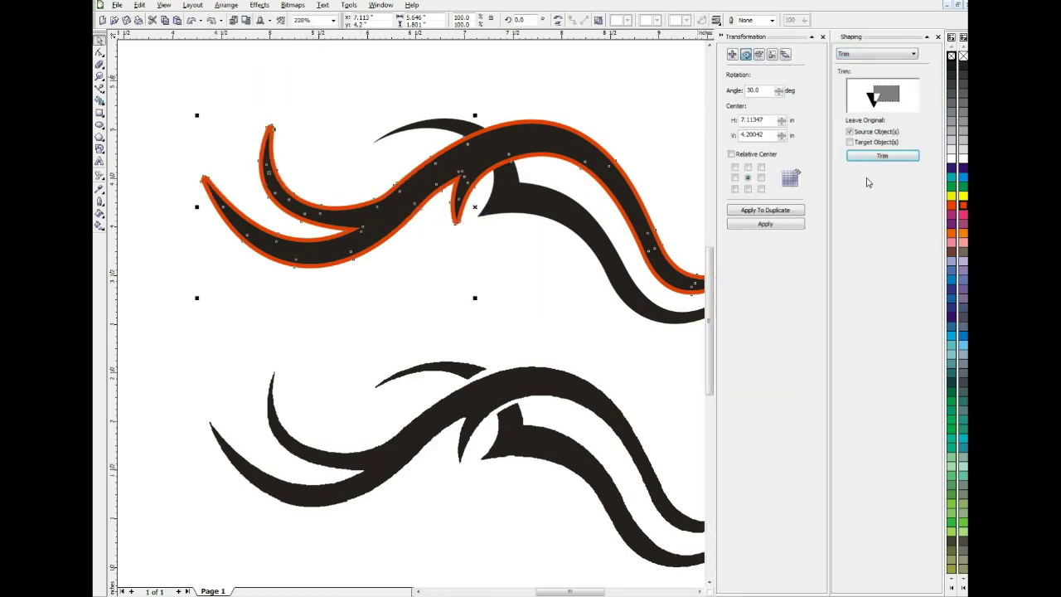
pyautogui.click(882, 156)
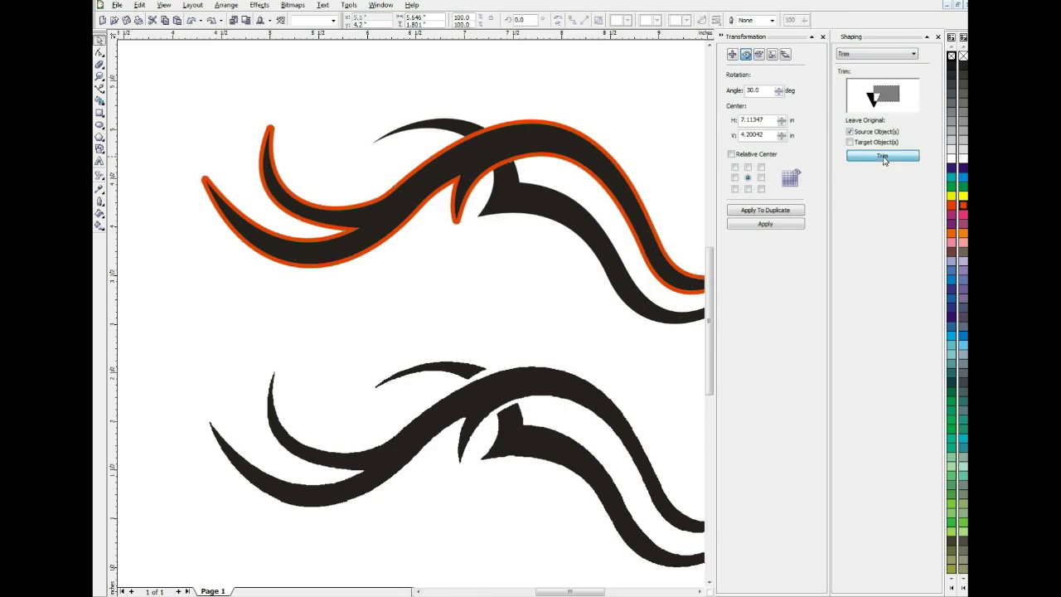
pyautogui.click(441, 122)
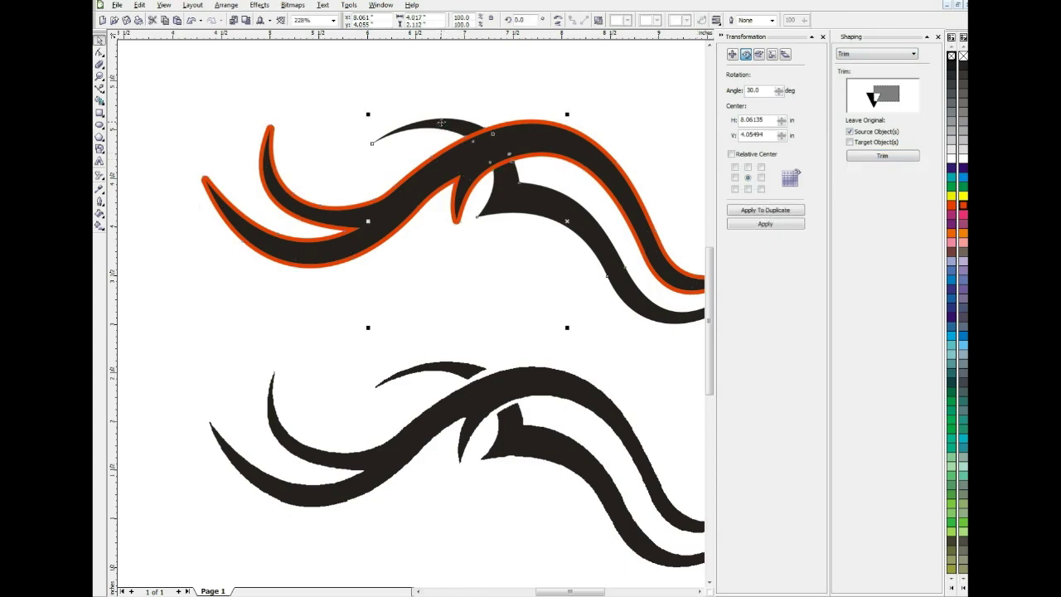
# Step: Delete the red-orange outline object, try moving the trimmed swirl up and away, and undo that move
pyautogui.click(522, 124)
pyautogui.press('Delete')
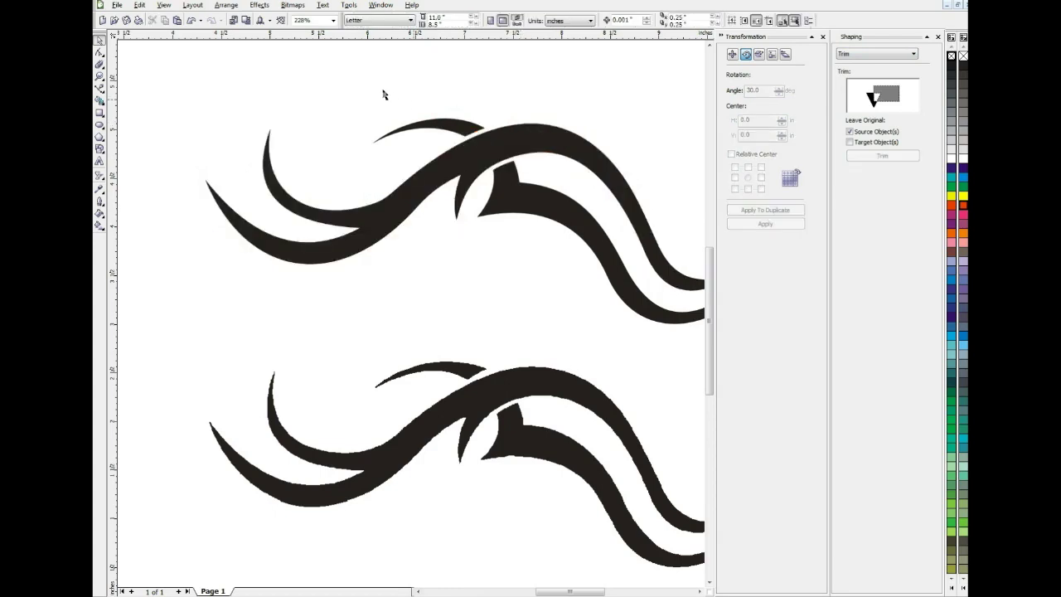
pyautogui.moveTo(456, 124); pyautogui.dragTo(362, 81)
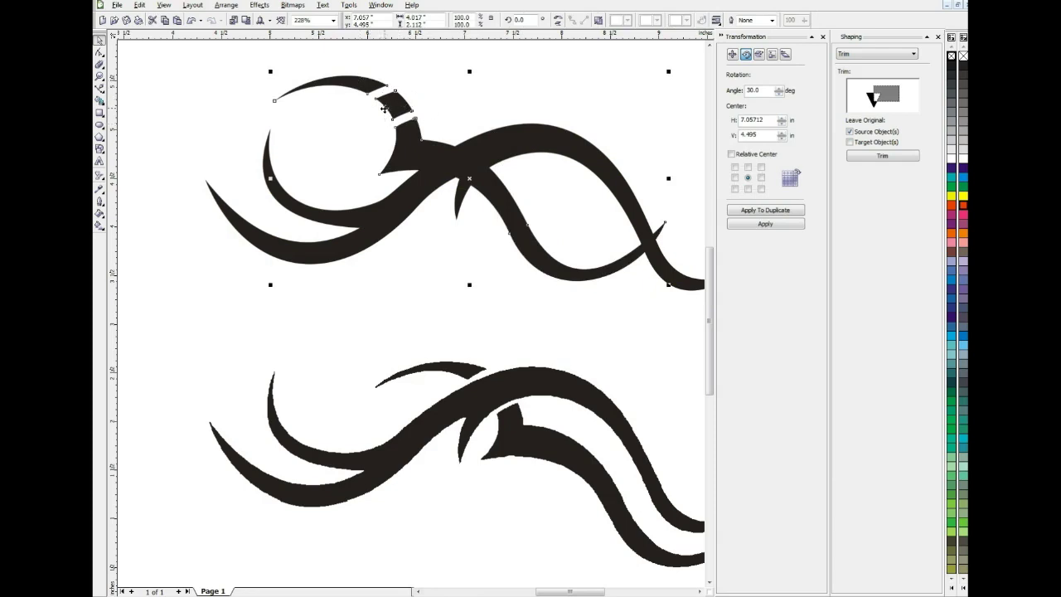
pyautogui.hotkey('ctrl', 'z')
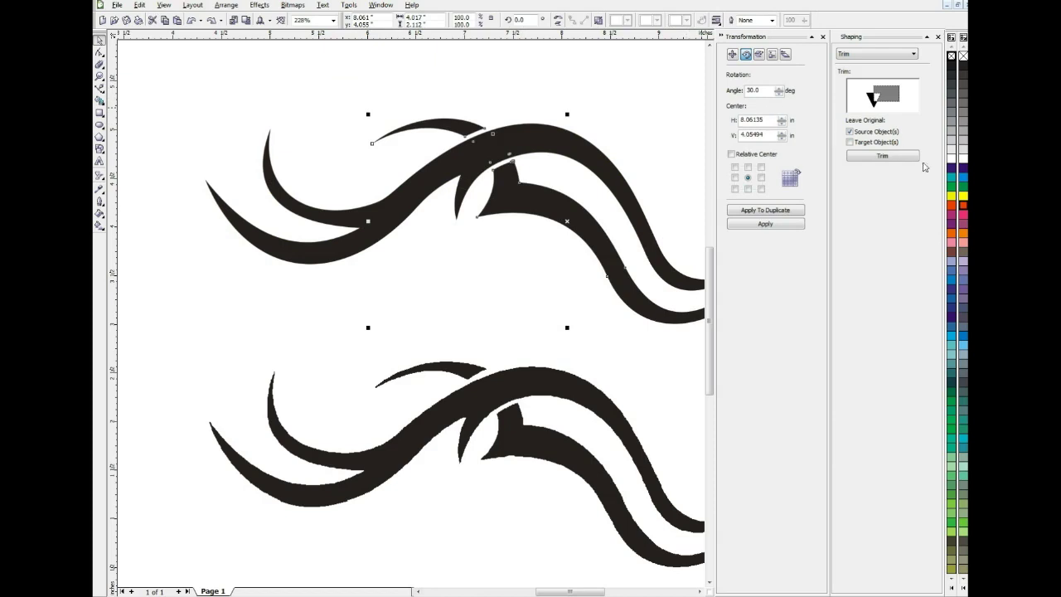
# Step: Fill the trimmed shorter swirl with red-orange and delete the nodes of its leftover piece where the swirls cross
pyautogui.click(964, 211)
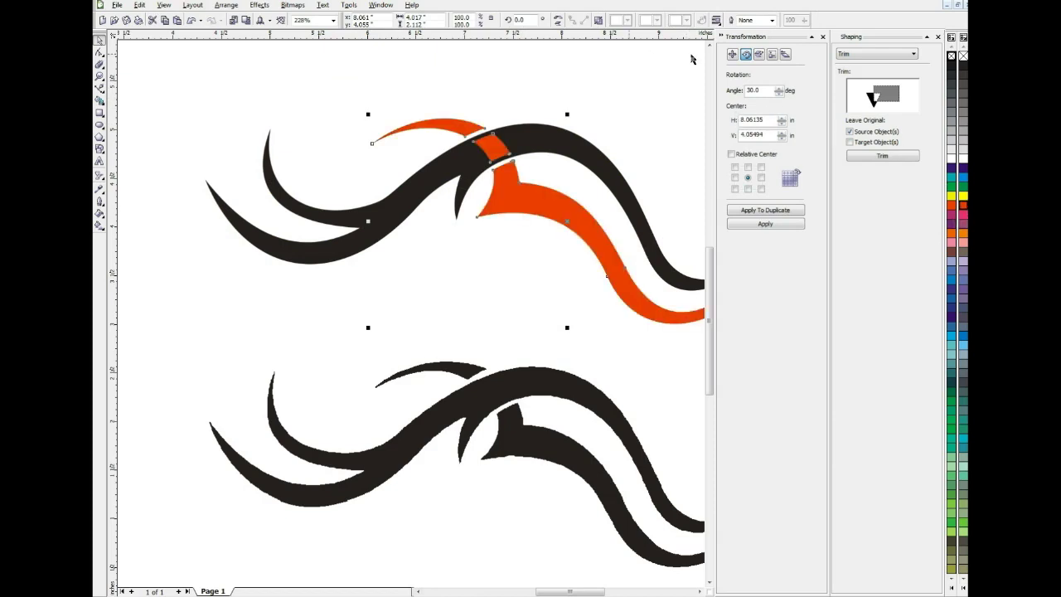
pyautogui.click(100, 53)
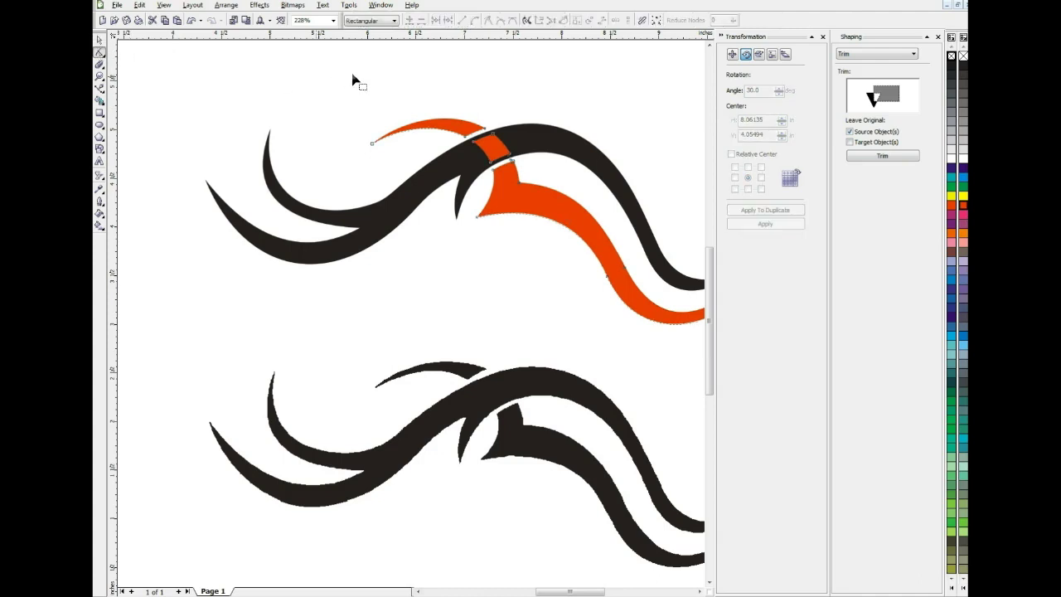
pyautogui.click(495, 134)
pyautogui.press('Delete')
pyautogui.click(475, 142)
pyautogui.press('Delete')
pyautogui.click(492, 163)
pyautogui.press('Delete')
pyautogui.click(510, 155)
pyautogui.press('Delete')
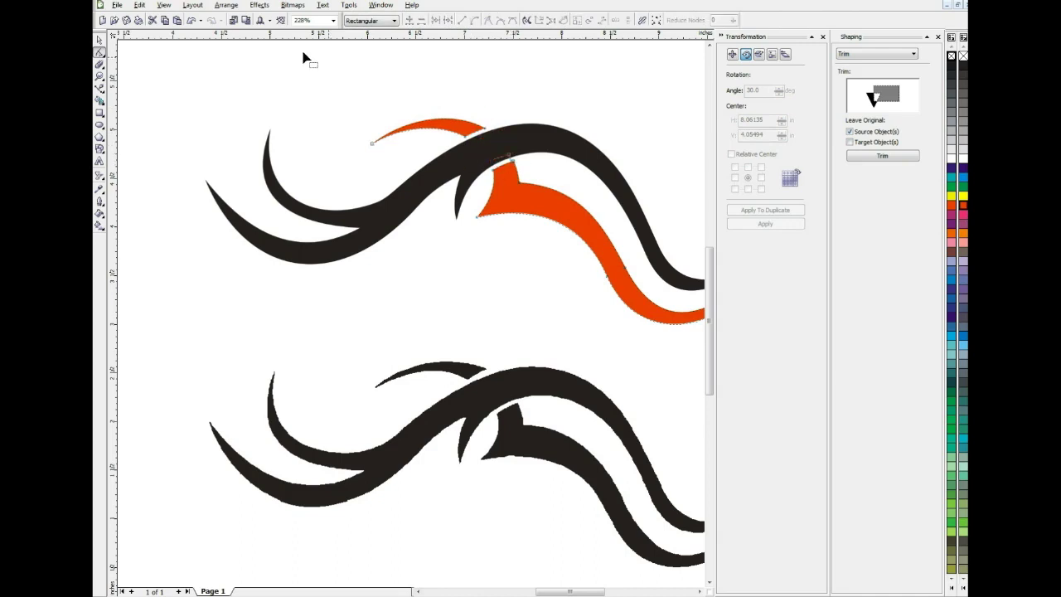
pyautogui.click(99, 39)
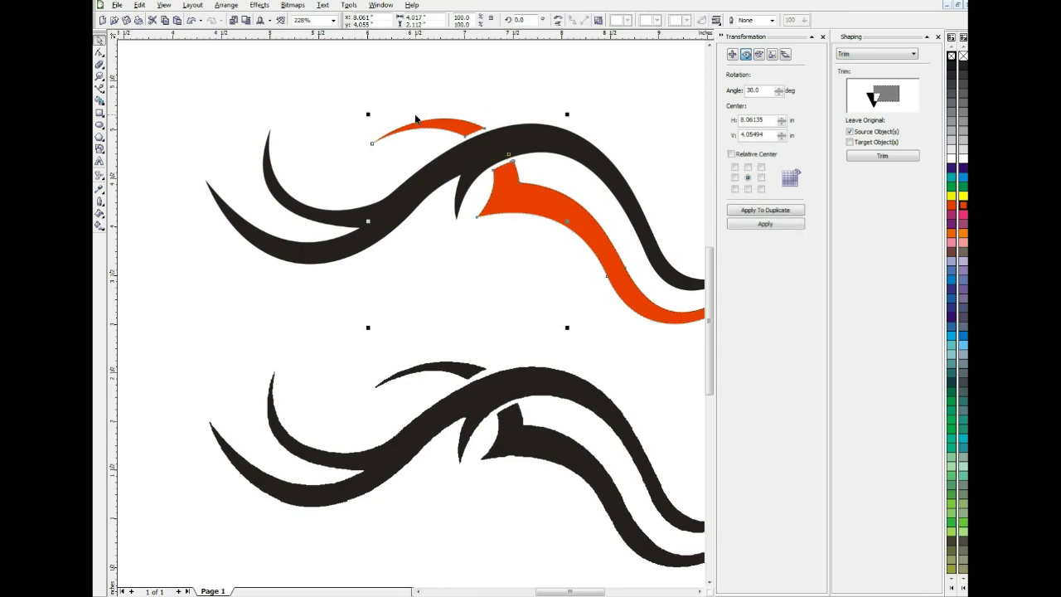
# Step: Try moving the red-orange swirl up and away, undo that move, and fill the swirl with black
pyautogui.moveTo(420, 122); pyautogui.dragTo(298, 78)
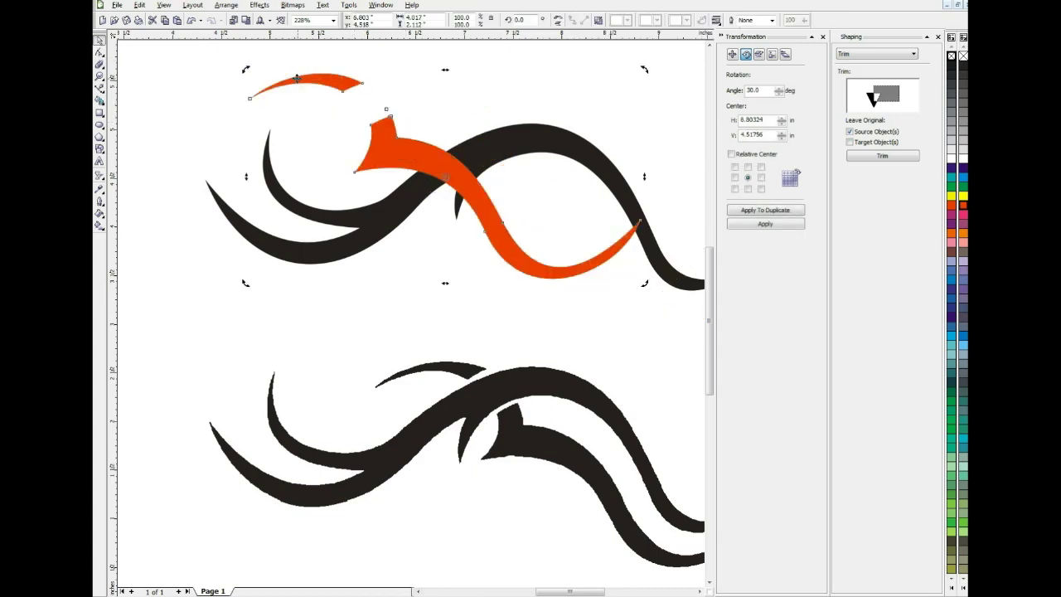
pyautogui.hotkey('ctrl', 'z')
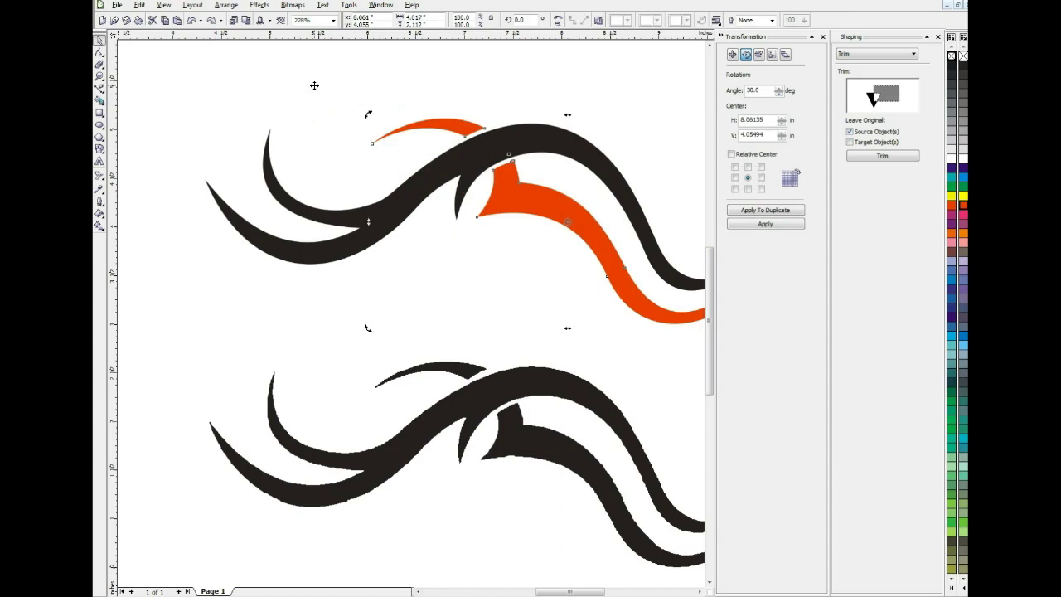
pyautogui.click(963, 67)
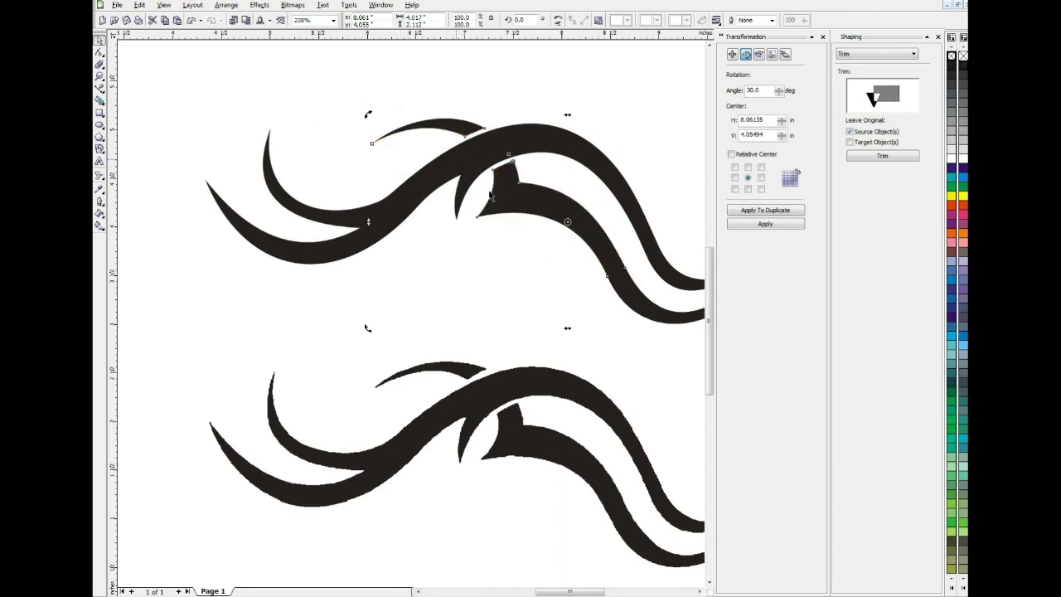
pyautogui.click(291, 288)
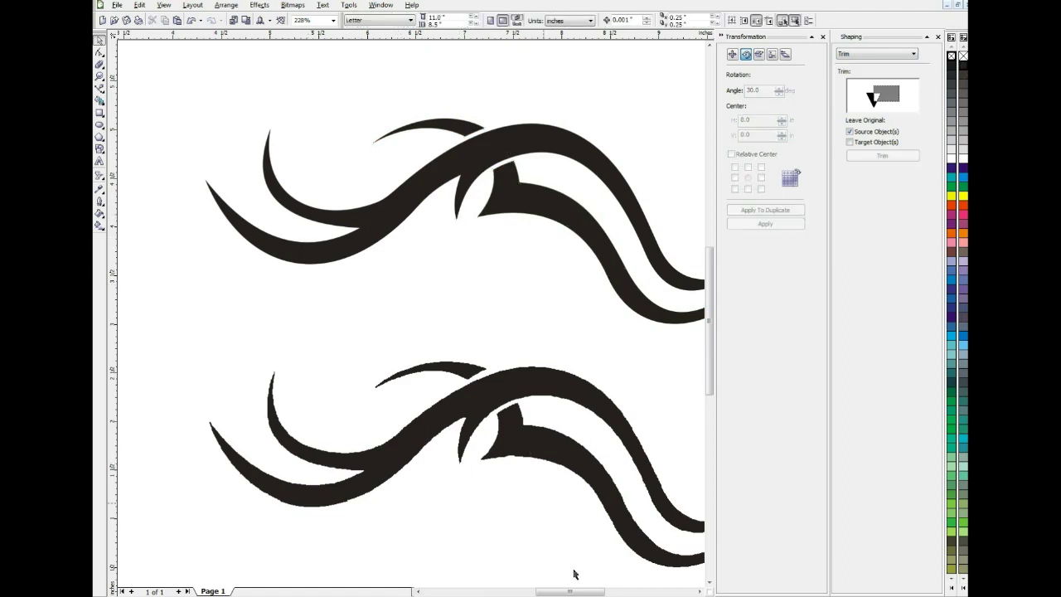
# Step: Close the Transformation and Shaping dockers to give the two swirl drawings more room
pyautogui.moveTo(572, 592); pyautogui.dragTo(580, 593)
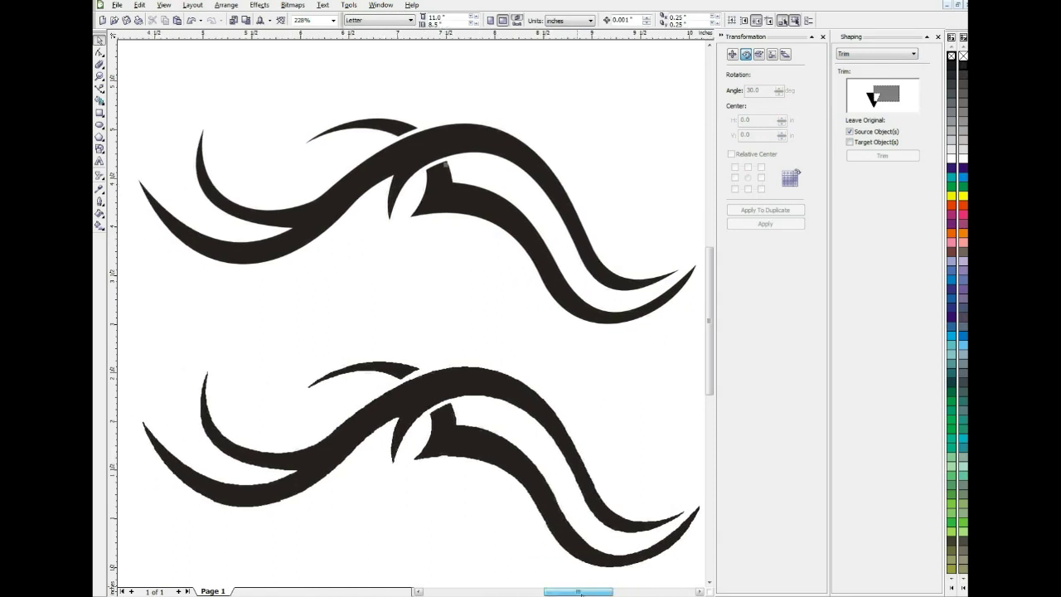
pyautogui.click(823, 38)
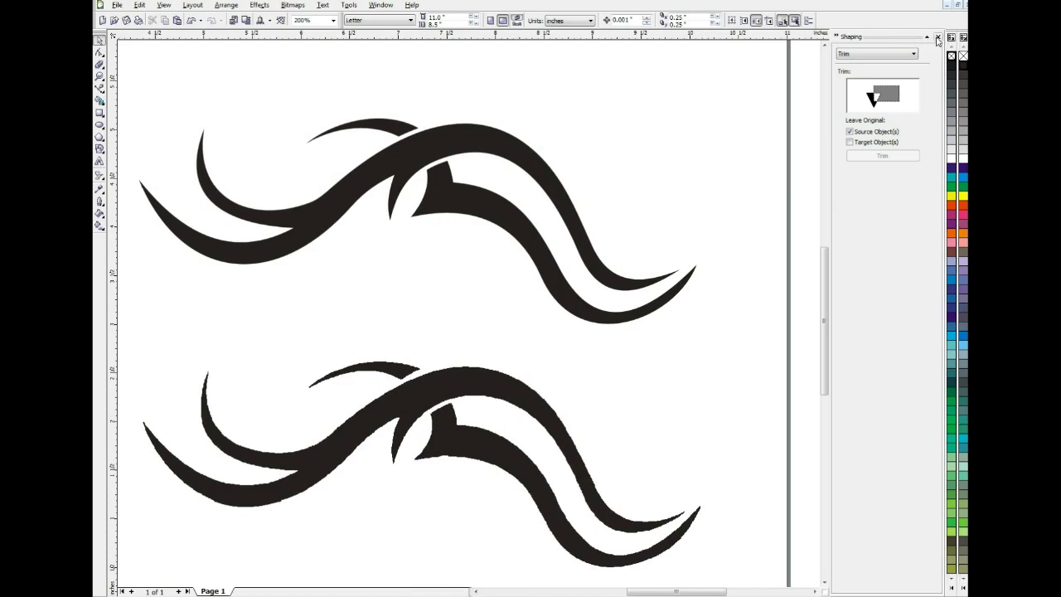
pyautogui.click(938, 38)
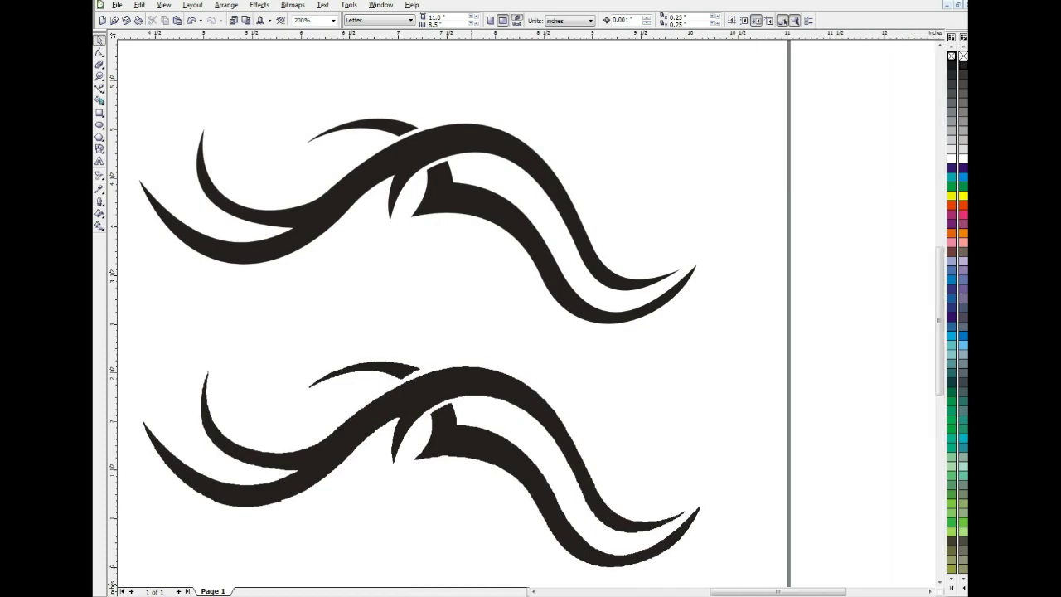
pyautogui.moveTo(748, 594); pyautogui.dragTo(733, 594)
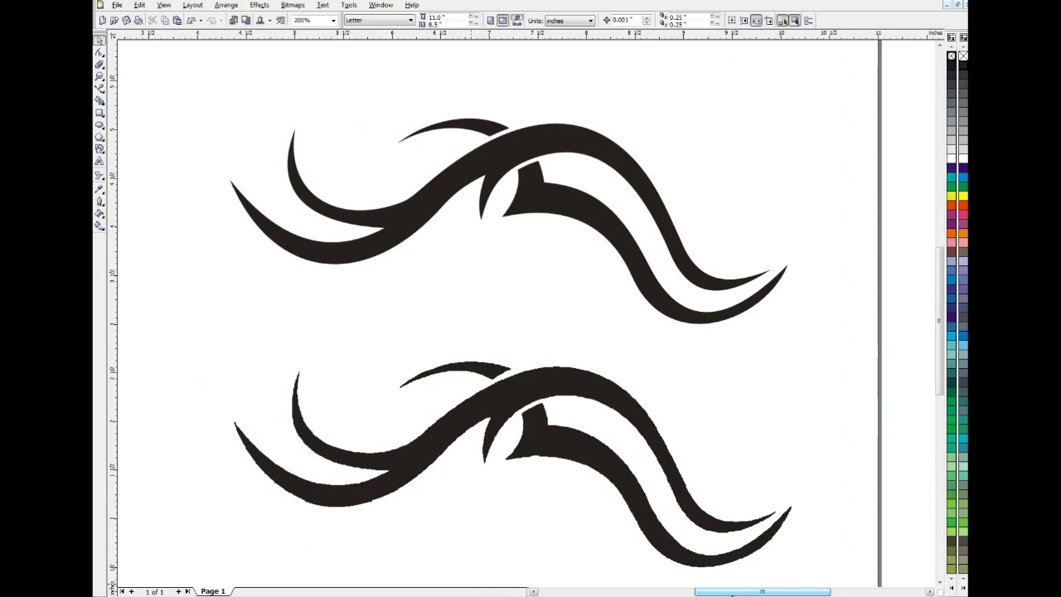
pyautogui.press('alt')
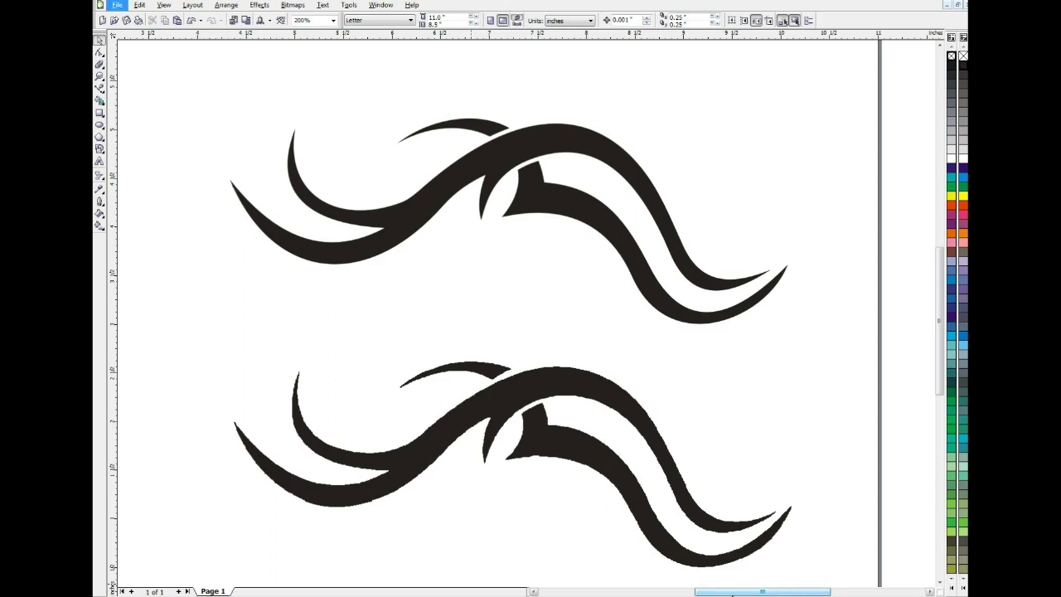
pyautogui.press('alt')
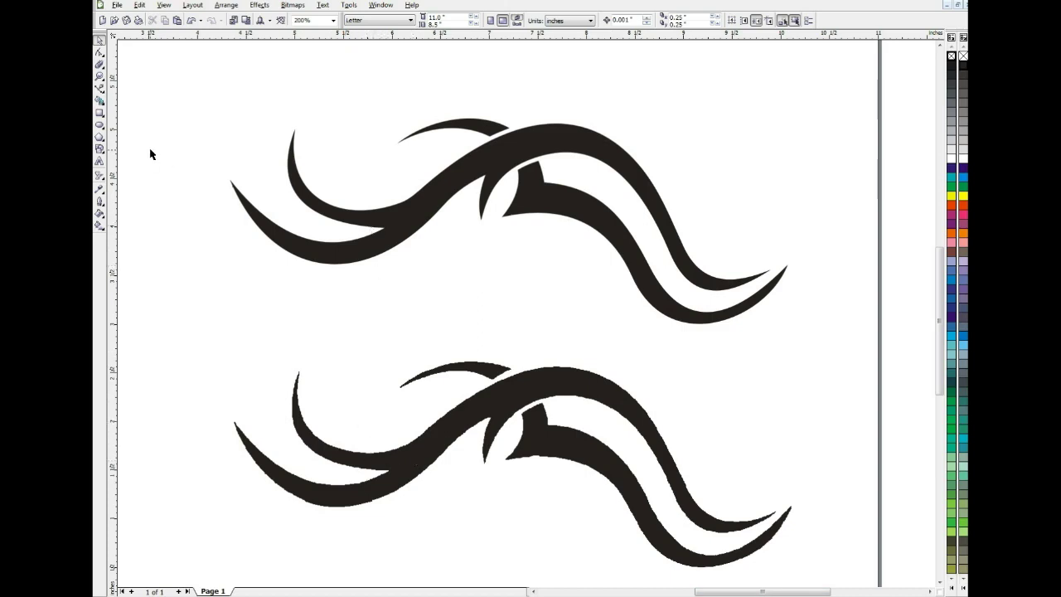
# Step: Reshape the upper drawing's longer swirl by lowering the curve handle at the node where its two left tails meet
pyautogui.click(101, 53)
pyautogui.click(389, 229)
pyautogui.click(384, 228)
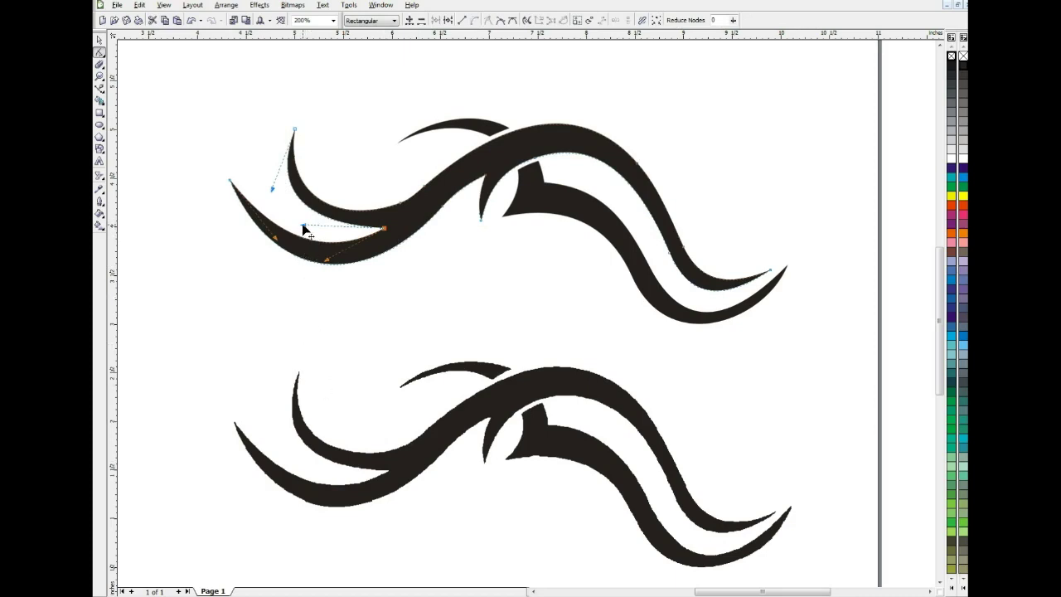
pyautogui.moveTo(302, 225); pyautogui.dragTo(299, 235)
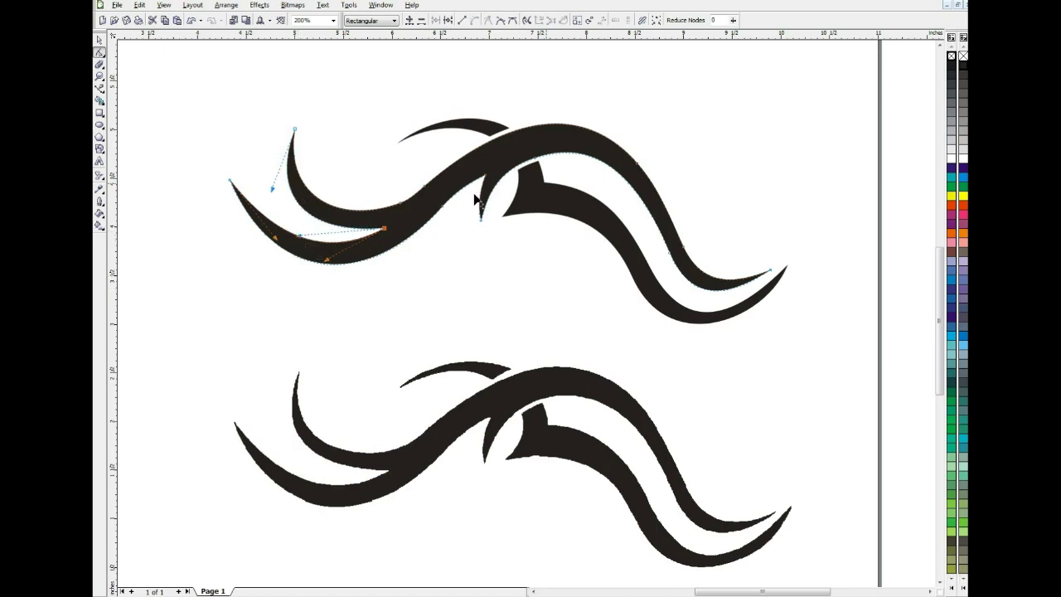
# Step: Slightly shorten the lower curve handle of the inner-edge node before the longer swirl's right tip, and deselect the swirl
pyautogui.click(669, 252)
pyautogui.moveTo(694, 312); pyautogui.dragTo(692, 306)
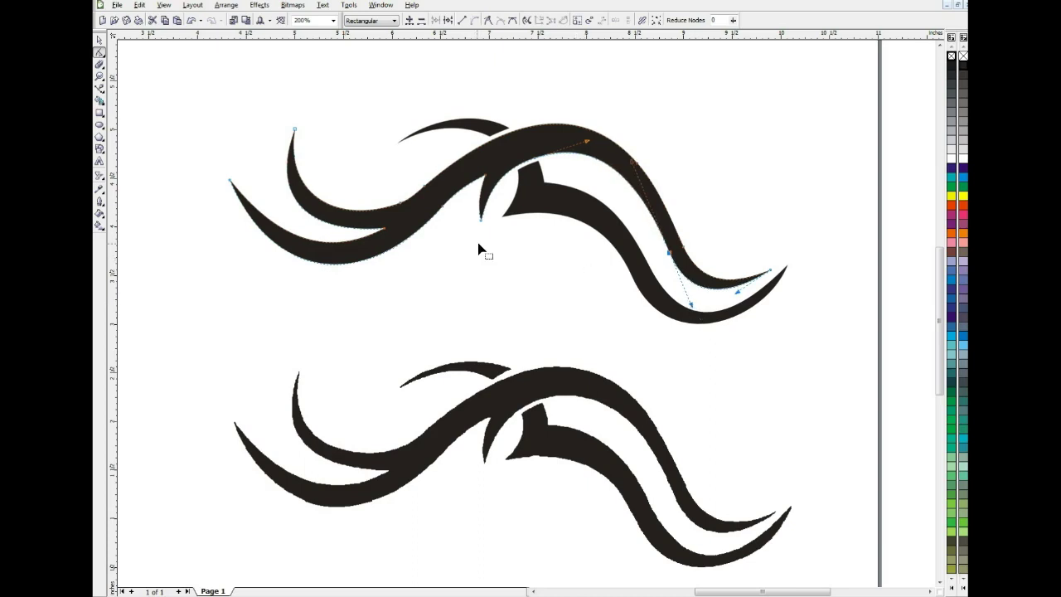
pyautogui.click(443, 208)
pyautogui.click(99, 40)
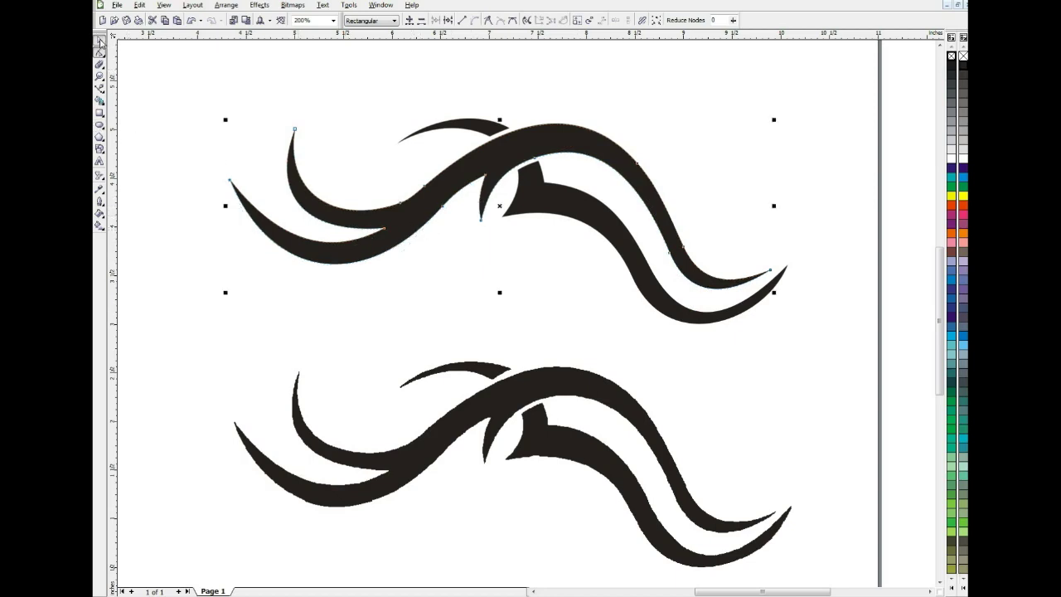
pyautogui.click(258, 98)
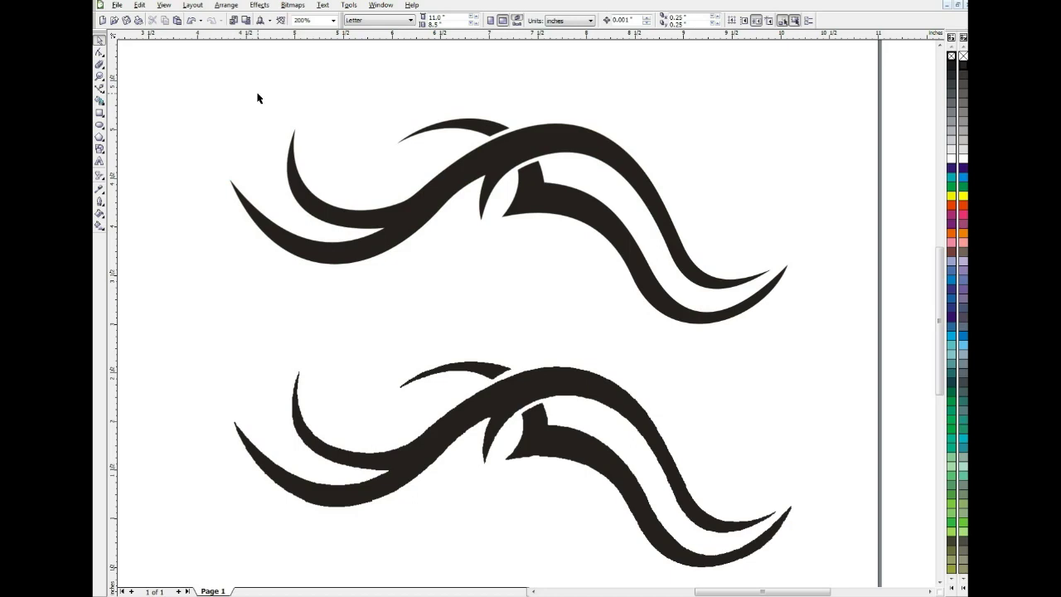